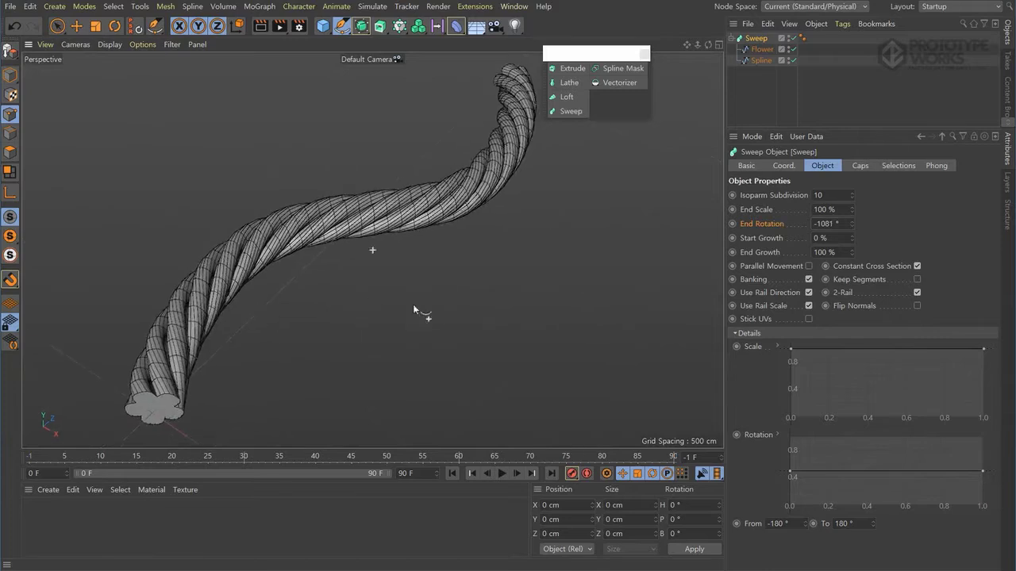
left_click_drag(192, 337, 359, 315, "alt")
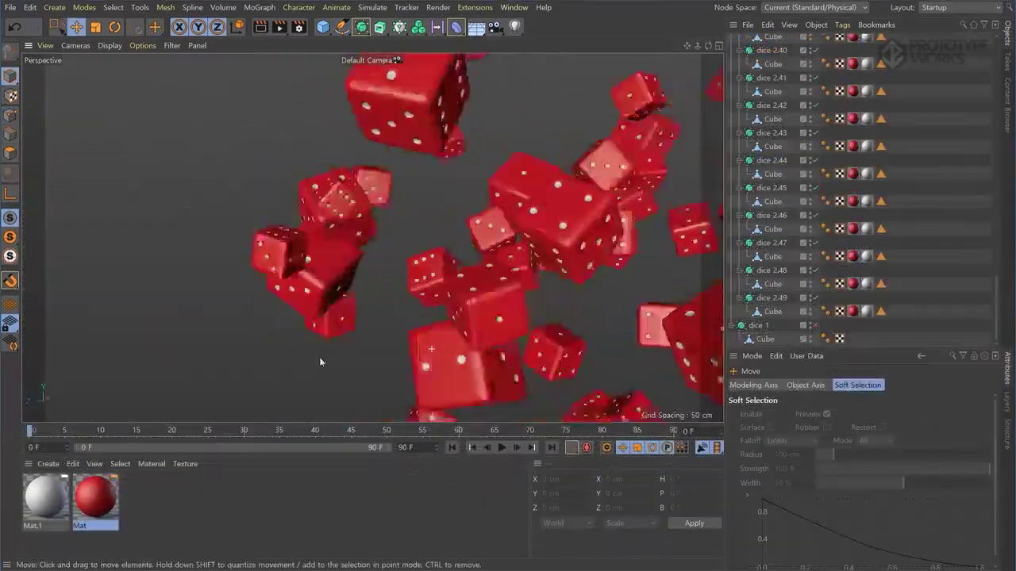
left_click_drag(320, 362, 16, 357, "alt")
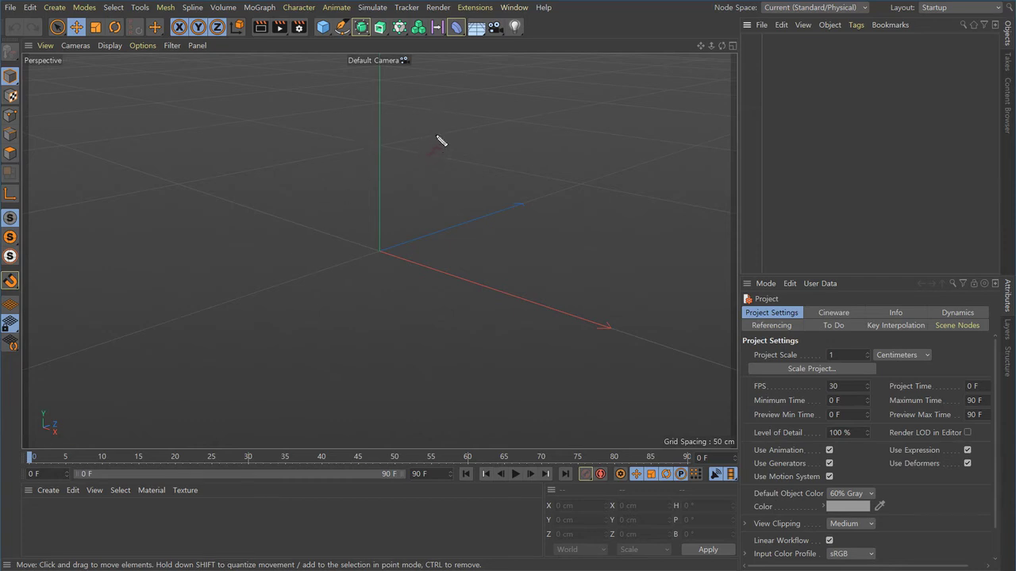
mouse_move(451, 100)
left_mouse_down()
mouse_move(454, 129)
mouse_move(481, 119)
mouse_move(522, 138)
mouse_move(544, 118)
mouse_move(601, 136)
mouse_move(600, 110)
left_mouse_up()
mouse_move(193, 113)
left_mouse_down()
mouse_move(197, 138)
mouse_move(254, 131)
mouse_move(265, 141)
mouse_move(256, 158)
left_mouse_up()
mouse_move(275, 131)
left_mouse_down()
mouse_move(281, 140)
mouse_move(319, 140)
left_mouse_up()
left_click_drag(309, 122, 324, 125)
left_click_drag(173, 165, 307, 158)
mouse_move(356, 124)
left_mouse_down()
mouse_move(407, 126)
mouse_move(408, 140)
left_mouse_up()
mouse_move(499, 185)
left_mouse_down()
mouse_move(542, 182)
mouse_move(557, 210)
mouse_move(584, 186)
mouse_move(590, 199)
left_mouse_up()
left_click(437, 230)
left_click(388, 313)
left_click_drag(473, 229, 532, 235)
left_click(535, 233)
left_click_drag(433, 239, 399, 310)
left_click_drag(446, 239, 482, 310)
left_click_drag(408, 314, 478, 314)
left_click_drag(370, 253, 374, 272)
mouse_move(382, 264)
left_mouse_down()
mouse_move(386, 274)
mouse_move(408, 270)
left_mouse_up()
left_click(385, 263)
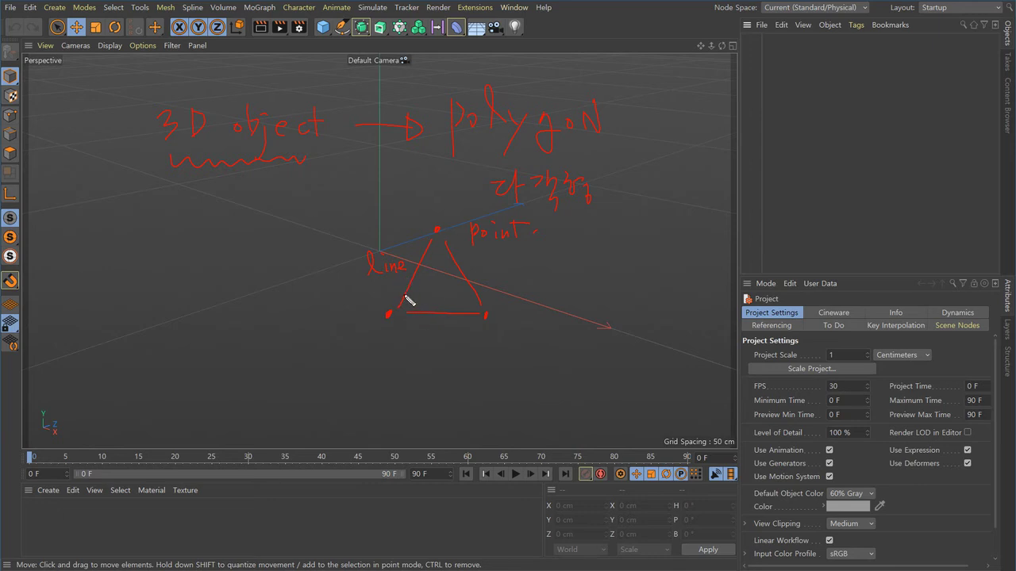
mouse_move(410, 300)
left_mouse_down()
mouse_move(426, 291)
mouse_move(459, 315)
mouse_move(445, 265)
mouse_move(482, 300)
mouse_move(529, 275)
mouse_move(576, 299)
mouse_move(601, 279)
mouse_move(644, 297)
mouse_move(655, 280)
mouse_move(721, 288)
left_mouse_up()
mouse_move(195, 344)
left_mouse_down()
mouse_move(163, 423)
mouse_move(240, 434)
left_mouse_up()
left_click_drag(203, 353, 239, 434)
mouse_move(306, 358)
left_mouse_down()
mouse_move(342, 423)
mouse_move(384, 419)
mouse_move(386, 347)
mouse_move(389, 419)
left_mouse_up()
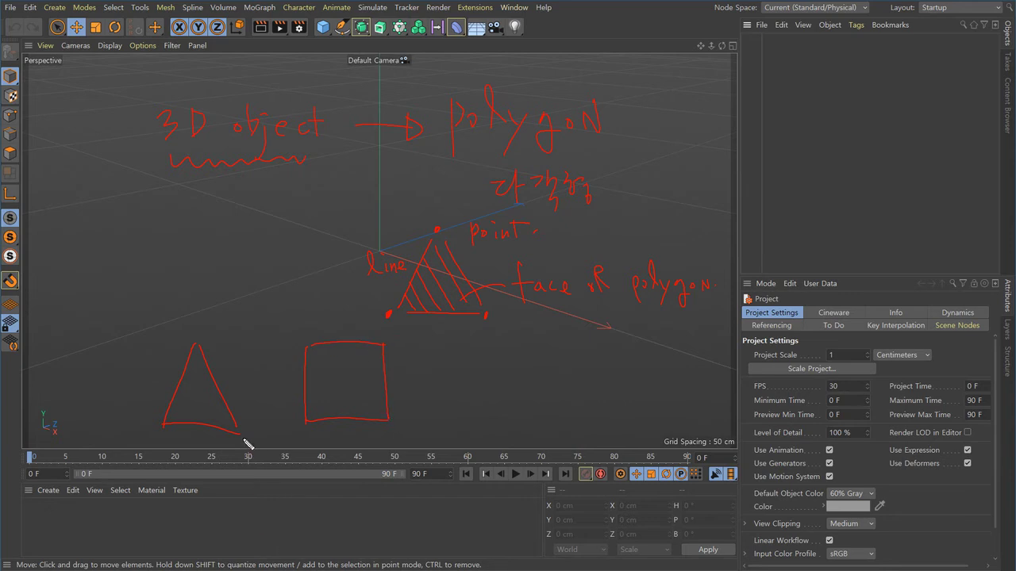
left_click(162, 424)
left_click(237, 432)
left_click(305, 346)
left_click(305, 422)
mouse_move(483, 343)
left_mouse_down()
mouse_move(458, 384)
mouse_move(484, 414)
mouse_move(475, 440)
mouse_move(495, 467)
mouse_move(546, 442)
mouse_move(549, 380)
mouse_move(546, 362)
mouse_move(483, 345)
left_mouse_up()
left_click(507, 392)
mouse_move(475, 481)
left_mouse_down()
mouse_move(475, 501)
mouse_move(487, 481)
mouse_move(520, 503)
mouse_move(546, 494)
mouse_move(544, 481)
left_mouse_up()
left_click(494, 495)
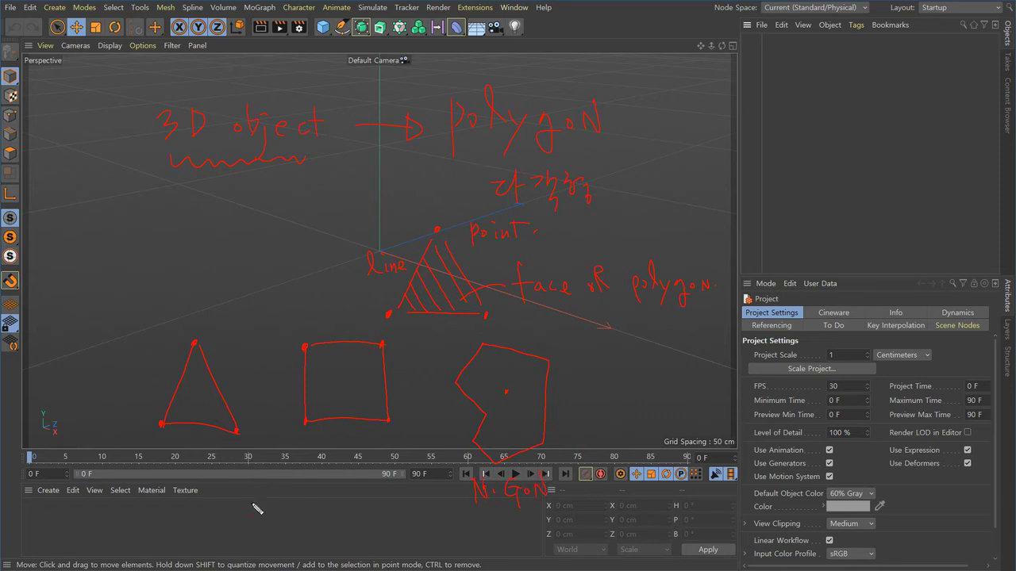
mouse_move(322, 448)
left_mouse_down()
mouse_move(325, 470)
mouse_move(384, 449)
left_mouse_up()
mouse_move(150, 458)
left_mouse_down()
mouse_move(168, 456)
mouse_move(190, 479)
mouse_move(192, 464)
mouse_move(208, 475)
mouse_move(247, 465)
mouse_move(268, 476)
left_mouse_up()
left_click_drag(129, 307, 132, 326)
mouse_move(148, 307)
left_mouse_down()
mouse_move(148, 325)
mouse_move(185, 320)
left_mouse_up()
mouse_move(173, 315)
left_mouse_down()
mouse_move(233, 319)
mouse_move(247, 331)
left_mouse_up()
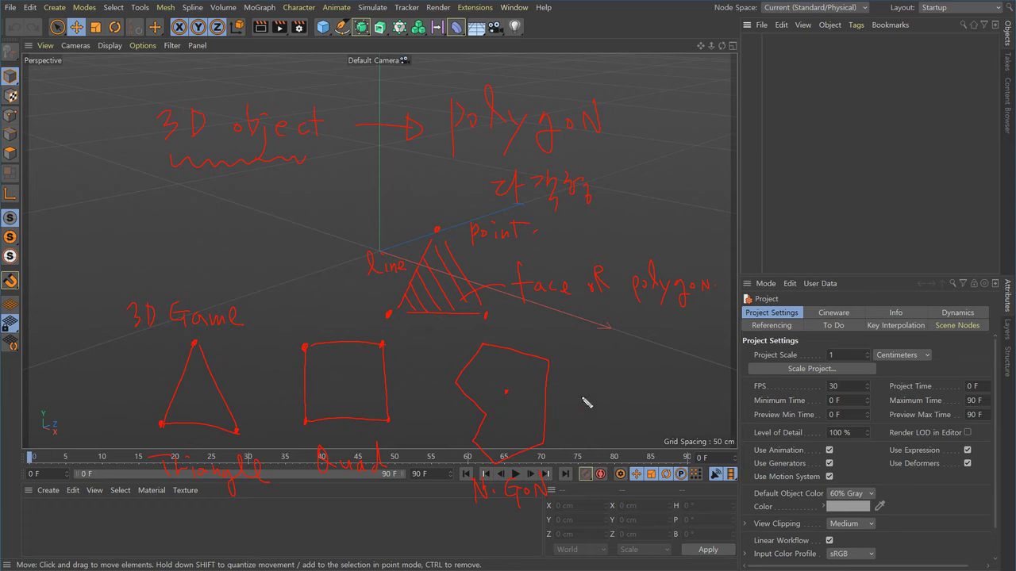
left_click_drag(572, 341, 574, 380)
mouse_move(573, 345)
left_mouse_down()
mouse_move(576, 358)
mouse_move(601, 347)
left_mouse_up()
left_click_drag(609, 350, 678, 350)
mouse_move(597, 381)
left_mouse_down()
mouse_move(597, 397)
mouse_move(652, 403)
mouse_move(644, 411)
mouse_move(668, 400)
left_mouse_up()
left_click(634, 380)
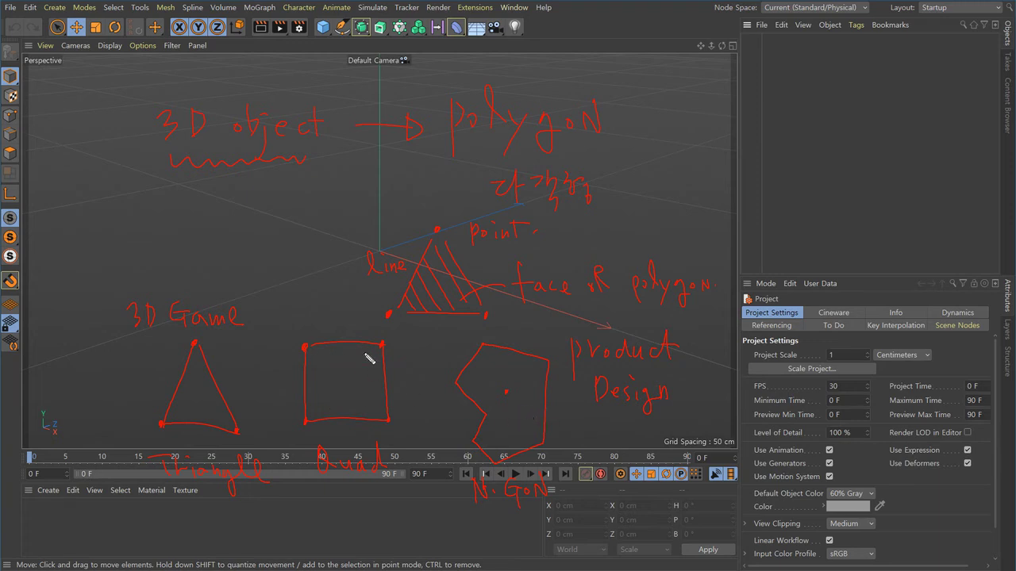
mouse_move(312, 314)
left_mouse_down()
mouse_move(338, 328)
mouse_move(379, 319)
left_mouse_up()
left_click_drag(306, 365, 344, 340)
left_click_drag(308, 393, 371, 353)
left_click_drag(319, 422, 381, 367)
left_click_drag(331, 418, 379, 376)
mouse_move(349, 418)
left_mouse_down()
mouse_move(382, 389)
mouse_move(385, 402)
left_mouse_up()
left_click_drag(327, 486, 357, 487)
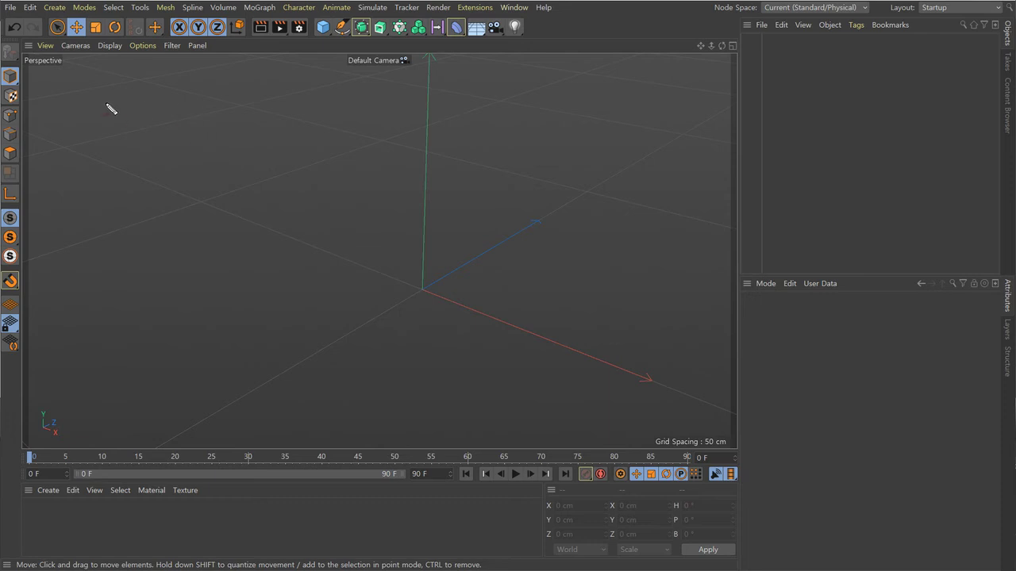
mouse_move(99, 96)
left_mouse_down()
mouse_move(108, 127)
mouse_move(119, 127)
left_mouse_up()
mouse_move(117, 143)
left_mouse_down()
mouse_move(81, 86)
mouse_move(114, 137)
left_mouse_up()
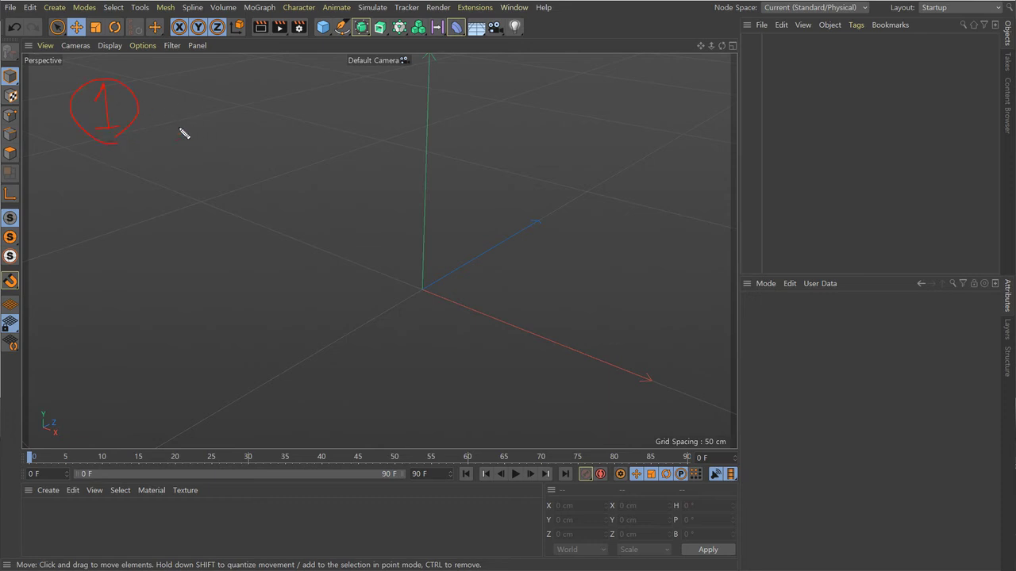
mouse_move(180, 111)
left_mouse_down()
mouse_move(199, 124)
mouse_move(217, 113)
mouse_move(252, 129)
mouse_move(318, 107)
left_mouse_up()
mouse_move(276, 147)
left_mouse_down()
mouse_move(254, 177)
mouse_move(268, 145)
mouse_move(249, 165)
mouse_move(287, 171)
mouse_move(346, 135)
mouse_move(356, 158)
mouse_move(326, 162)
left_mouse_up()
mouse_move(365, 189)
left_mouse_down()
mouse_move(376, 132)
mouse_move(426, 150)
mouse_move(426, 187)
mouse_move(453, 156)
mouse_move(457, 177)
mouse_move(523, 171)
mouse_move(484, 121)
left_mouse_up()
left_click_drag(483, 170, 488, 168)
left_click_drag(491, 168, 507, 167)
mouse_move(569, 148)
left_mouse_down()
mouse_move(564, 163)
mouse_move(644, 162)
left_mouse_up()
left_click_drag(638, 150, 656, 149)
mouse_move(697, 185)
left_mouse_down()
mouse_move(762, 158)
mouse_move(753, 104)
mouse_move(718, 96)
mouse_move(685, 143)
left_mouse_up()
mouse_move(100, 237)
left_mouse_down()
mouse_move(113, 236)
mouse_move(121, 252)
mouse_move(108, 262)
left_mouse_up()
mouse_move(182, 231)
left_mouse_down()
mouse_move(171, 262)
mouse_move(213, 280)
mouse_move(249, 240)
mouse_move(292, 255)
left_mouse_up()
mouse_move(336, 233)
left_mouse_down()
mouse_move(333, 268)
mouse_move(347, 247)
mouse_move(386, 236)
mouse_move(376, 276)
left_mouse_up()
left_click_drag(399, 248, 541, 252)
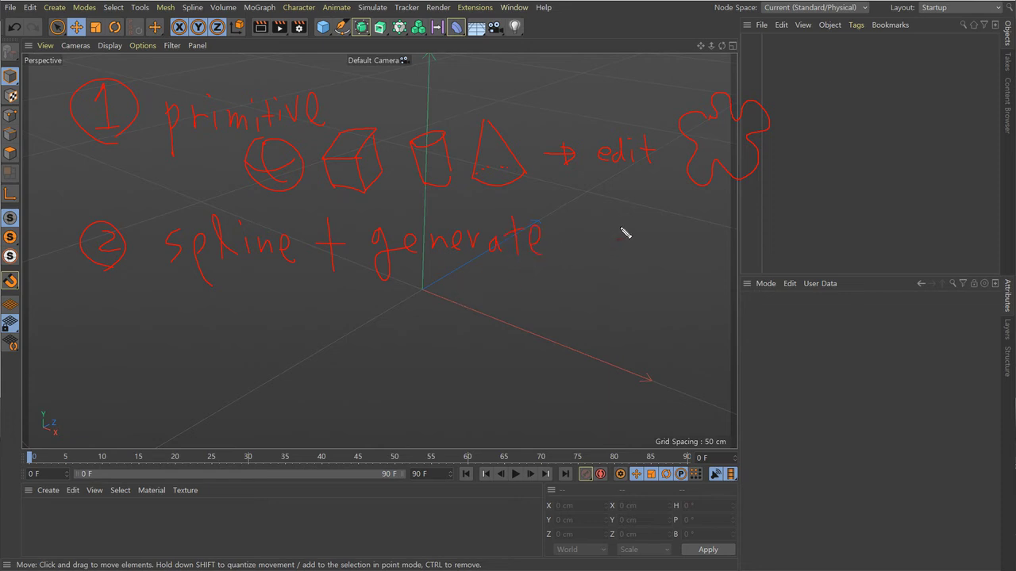
mouse_move(664, 198)
left_mouse_down()
mouse_move(650, 268)
mouse_move(675, 275)
left_mouse_up()
left_click_drag(648, 236, 631, 241)
mouse_move(665, 200)
left_mouse_down()
mouse_move(620, 203)
mouse_move(665, 201)
mouse_move(632, 235)
mouse_move(639, 276)
left_mouse_up()
left_click_drag(489, 297, 492, 290)
mouse_move(93, 323)
left_mouse_down()
mouse_move(104, 317)
mouse_move(98, 343)
left_mouse_up()
mouse_move(104, 359)
left_mouse_down()
mouse_move(80, 335)
mouse_move(114, 353)
left_mouse_up()
mouse_move(184, 380)
left_mouse_down()
mouse_move(180, 352)
mouse_move(275, 352)
mouse_move(284, 374)
mouse_move(297, 347)
mouse_move(331, 361)
mouse_move(362, 335)
mouse_move(390, 344)
mouse_move(420, 335)
mouse_move(426, 352)
mouse_move(433, 312)
left_mouse_up()
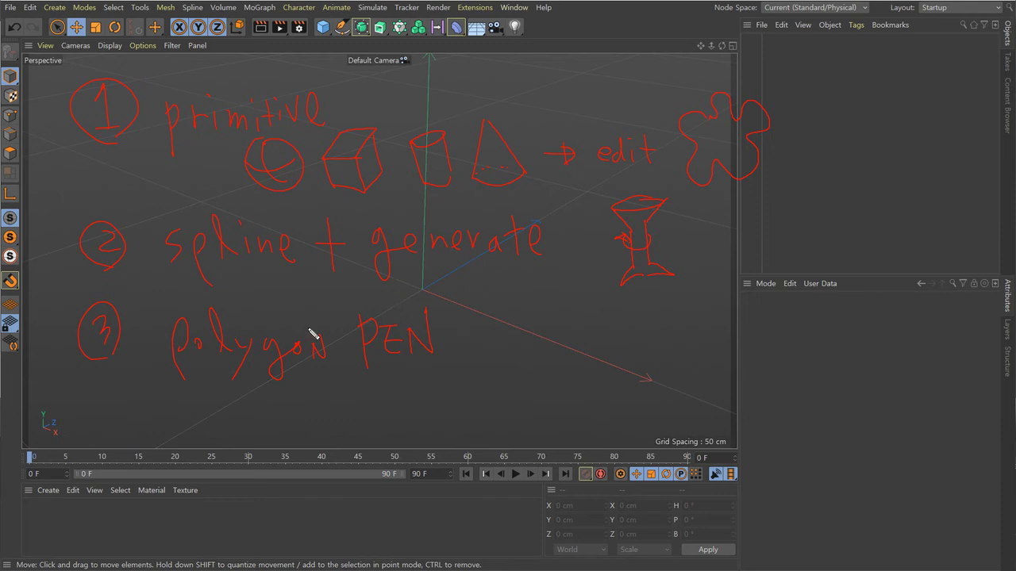
mouse_move(328, 456)
left_mouse_down()
mouse_move(313, 444)
mouse_move(346, 433)
mouse_move(363, 468)
left_mouse_up()
mouse_move(349, 449)
left_mouse_down()
mouse_move(381, 446)
mouse_move(444, 467)
left_mouse_up()
left_click_drag(452, 465, 469, 466)
left_click_drag(477, 464, 481, 466)
mouse_move(65, 128)
left_mouse_down()
mouse_move(56, 140)
mouse_move(63, 325)
left_mouse_up()
key("Escape")
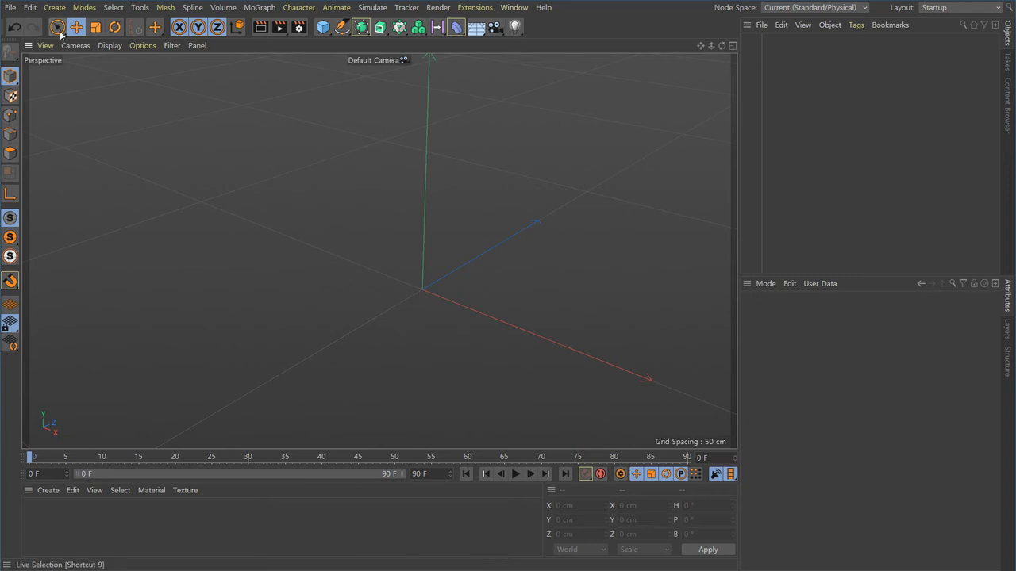
Add a sphere primitive to the empty scene
left_click(54, 8)
mouse_move(94, 46)
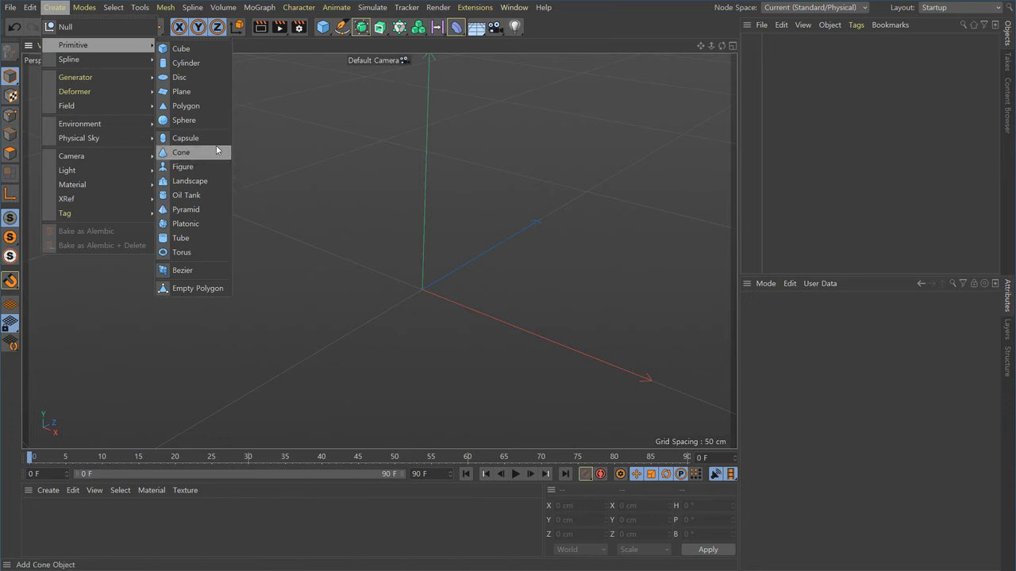
left_click(188, 122)
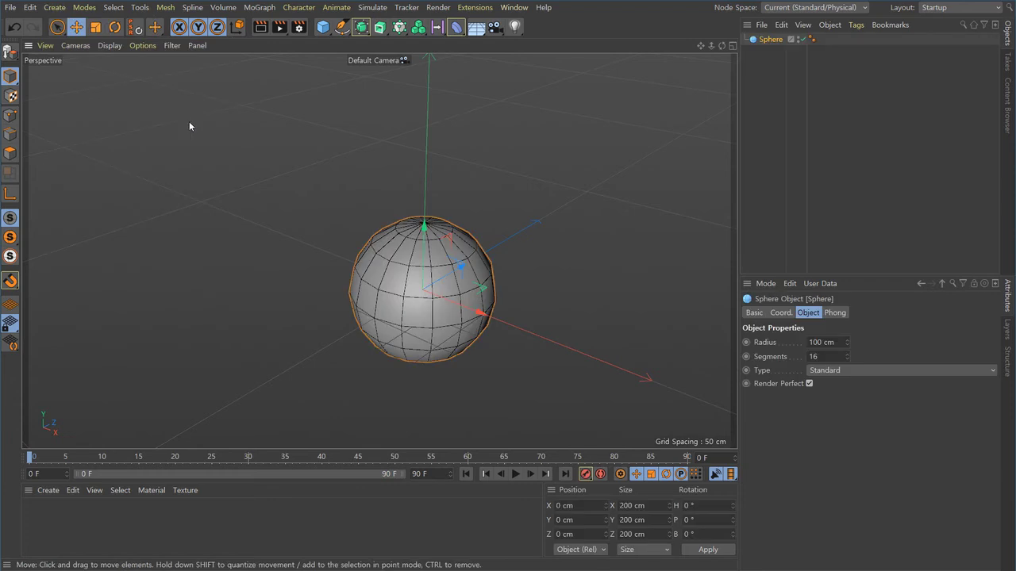
Enlarge the sphere to a radius of about 108 cm and set its segments to 38
left_click_drag(403, 357, 430, 369, "alt")
right_click_drag(441, 354, 508, 340, "alt")
middle_click_drag(493, 337, 454, 354, "alt")
scroll(454, 354, "up", 1)
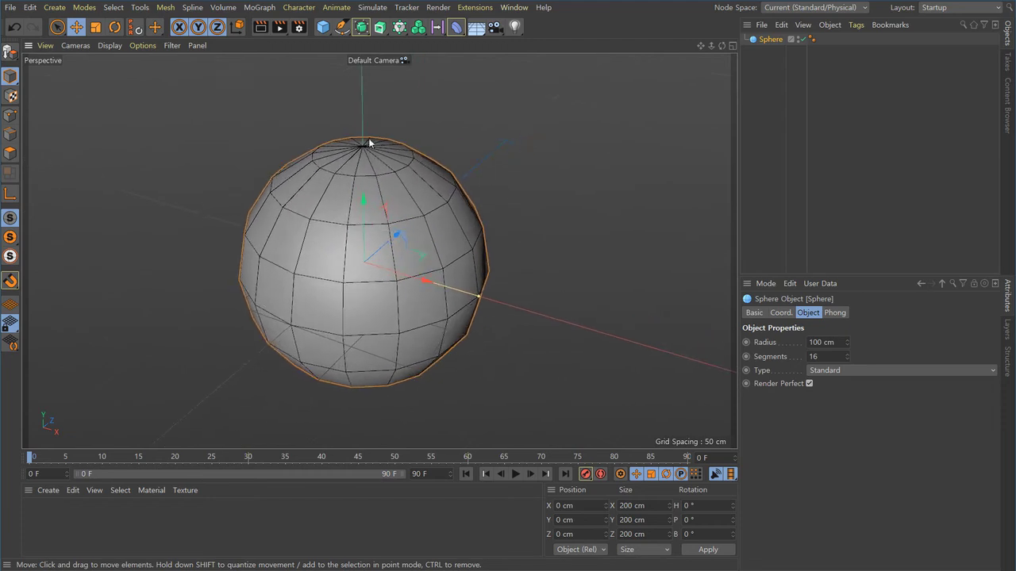
mouse_move(481, 301)
left_mouse_down()
mouse_move(426, 291)
mouse_move(514, 325)
mouse_move(594, 330)
mouse_move(625, 319)
mouse_move(525, 341)
mouse_move(487, 319)
left_mouse_up()
mouse_move(846, 343)
left_mouse_down()
mouse_move(847, 191)
mouse_move(847, 353)
left_mouse_up()
left_click_drag(446, 335, 422, 338, "alt")
right_click_drag(422, 338, 463, 356, "alt")
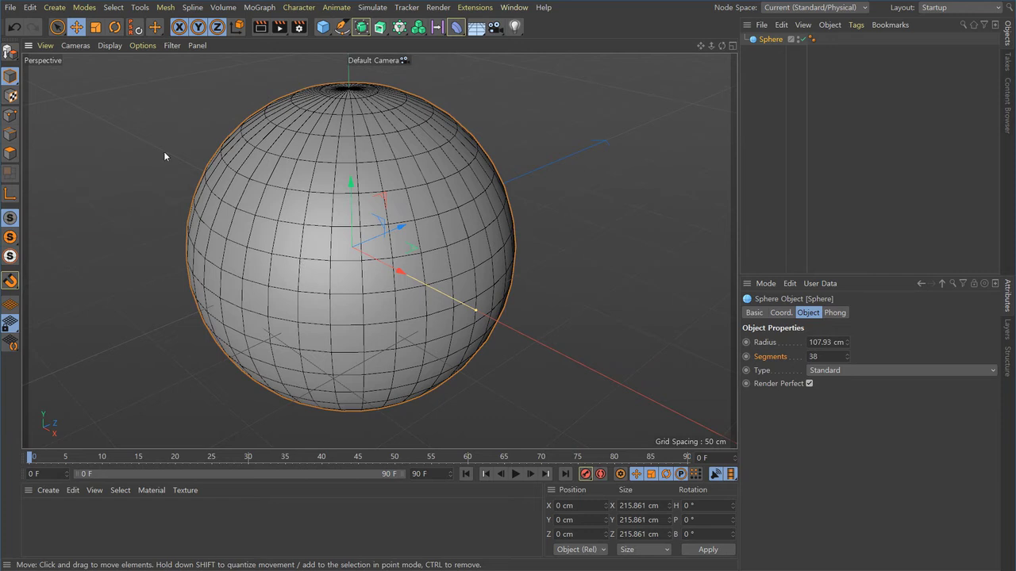
Try Gouraud Shading without lines on the sphere, and restore Gouraud Shading (Lines)
left_click(109, 46)
left_click(133, 65)
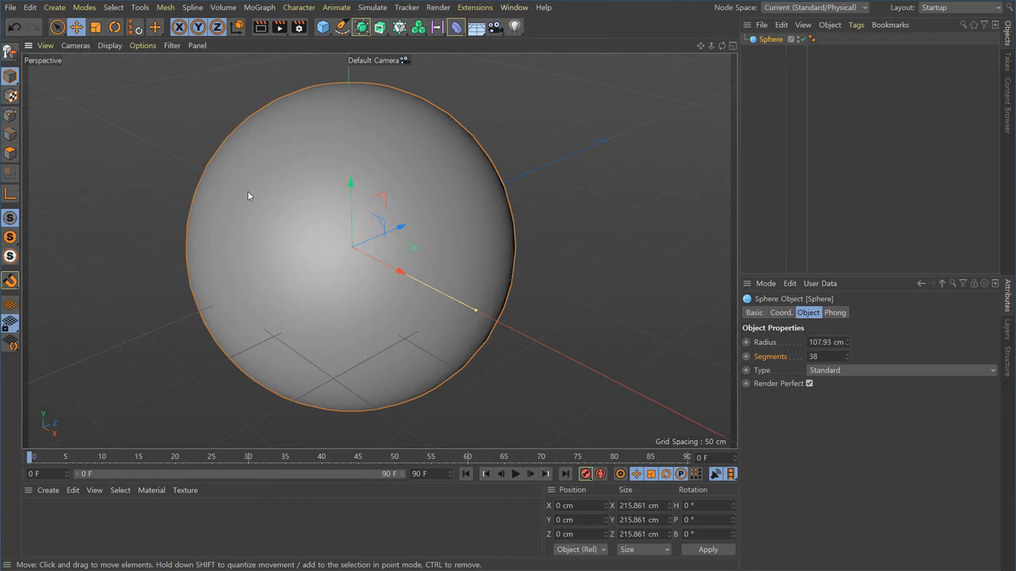
left_click(109, 45)
left_click(158, 82)
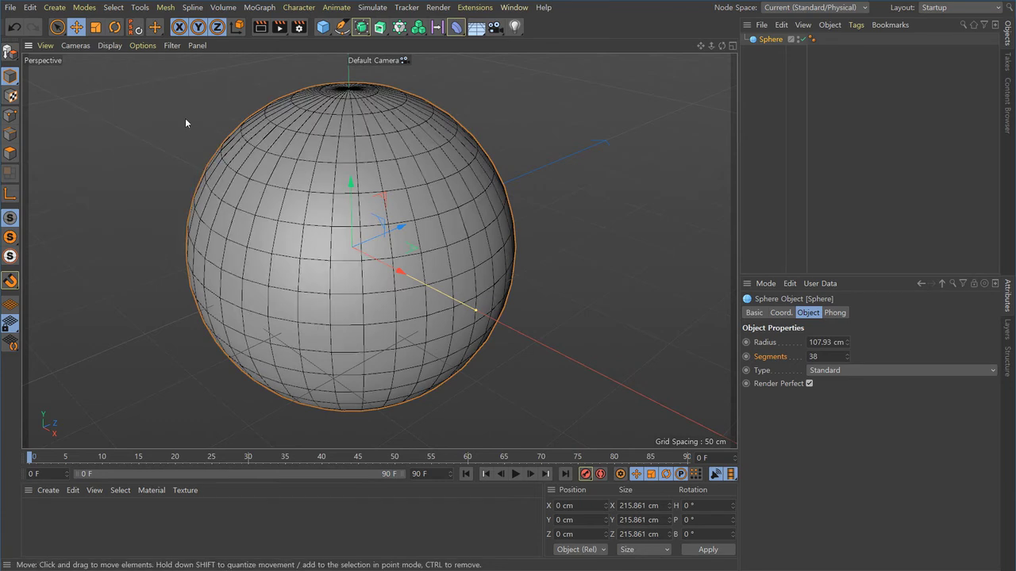
left_click(110, 45)
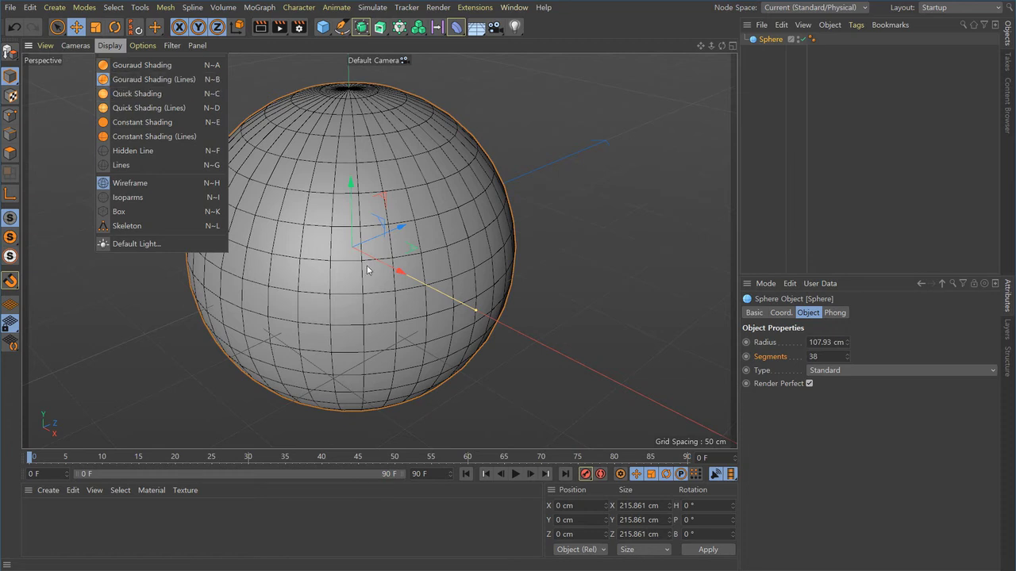
left_click(388, 283)
Move the sphere along the X axis to about -284 cm and deselect it
left_click_drag(405, 301, 357, 310, "alt")
right_click_drag(357, 310, 384, 317, "alt")
middle_click_drag(384, 318, 413, 345, "alt")
left_click_drag(359, 171, 348, 143, "alt")
right_click_drag(481, 245, 332, 285, "alt")
left_click_drag(333, 285, 474, 289, "alt")
right_click_drag(474, 289, 446, 300, "alt")
left_click_drag(460, 293, 255, 229)
right_click_drag(272, 259, 292, 288, "alt")
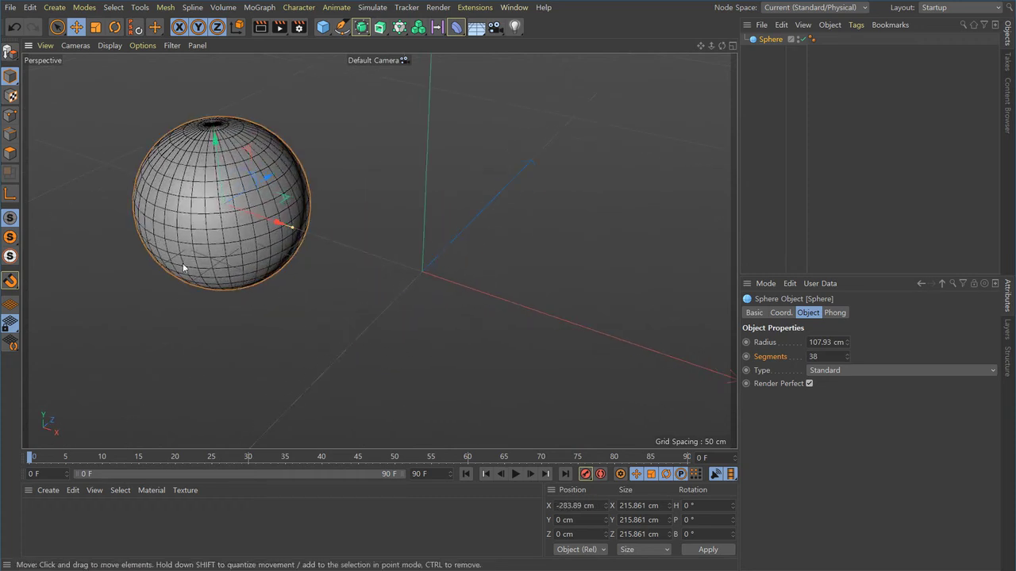
left_click(133, 90)
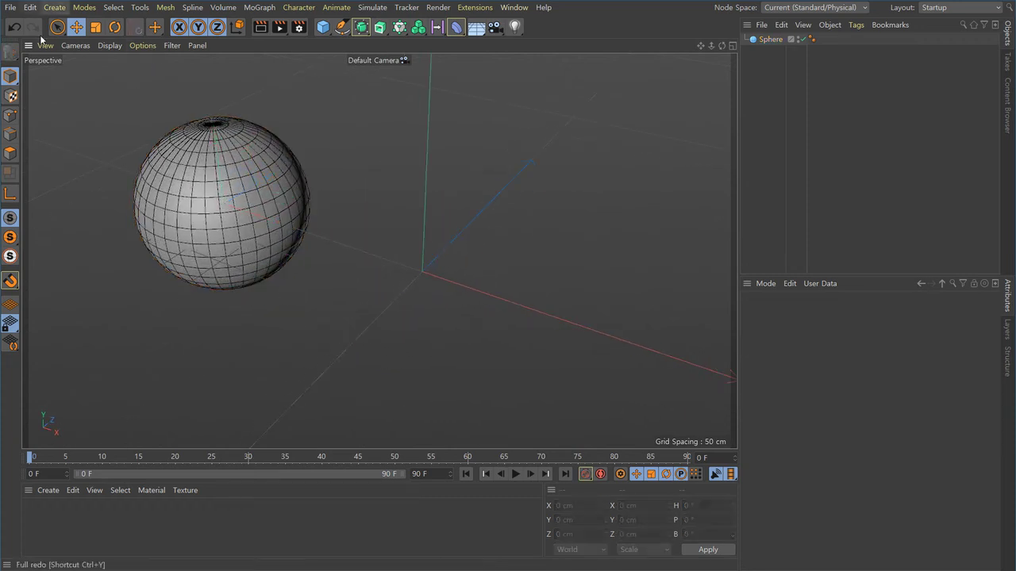
Add a cube primitive at the scene origin, beside the sphere
left_click(324, 30)
left_click(422, 41)
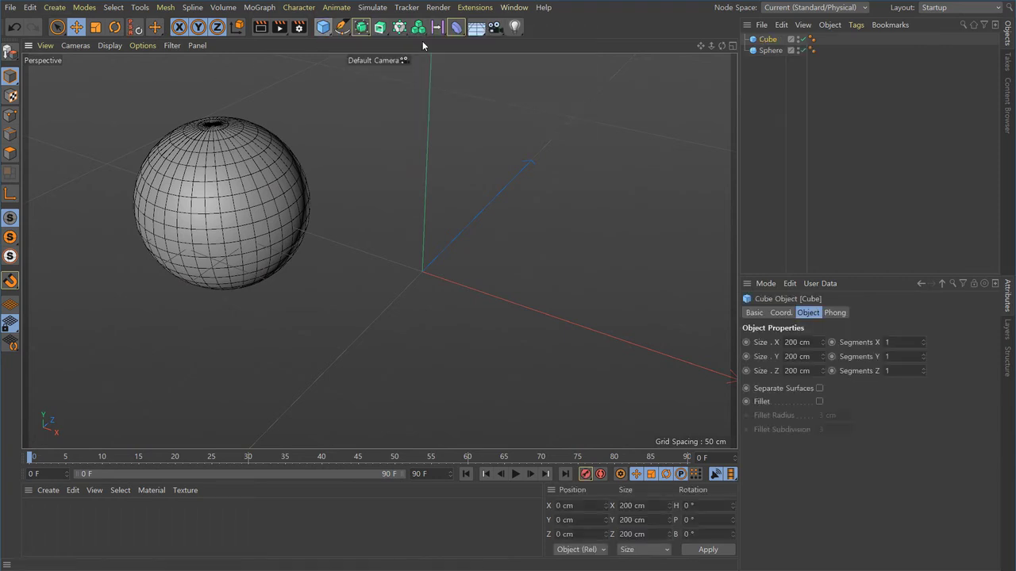
left_click_drag(533, 283, 472, 349, "alt")
right_click_drag(472, 349, 466, 293, "alt")
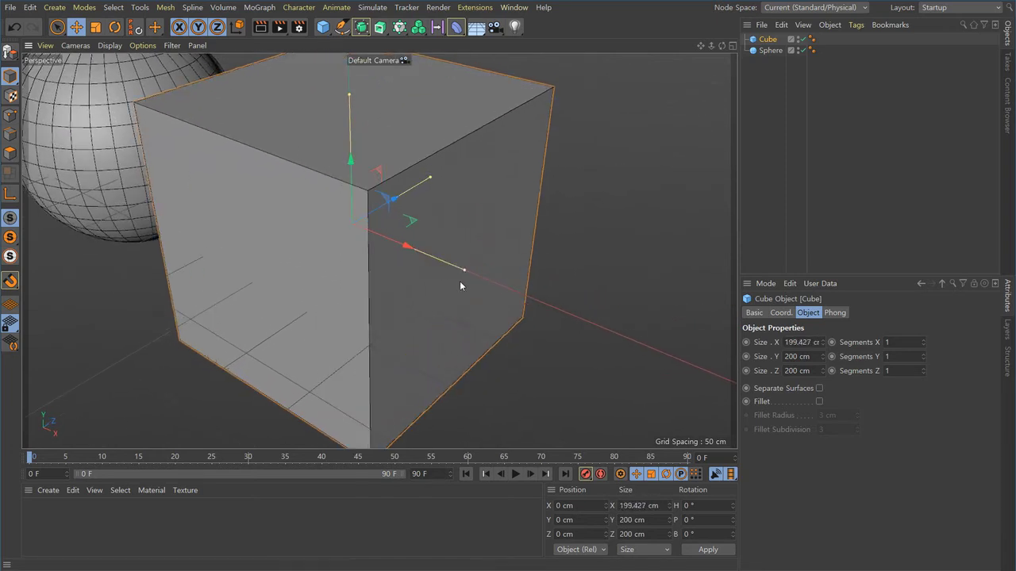
Try resizing the cube along its X, Y and Z dimensions
left_click_drag(438, 184, 443, 302, "alt")
right_click_drag(442, 302, 379, 282, "alt")
mouse_move(392, 177)
left_mouse_down()
mouse_move(390, 48)
mouse_move(390, 199)
mouse_move(380, 157)
mouse_move(396, 165)
left_mouse_up()
key("ctrl+z")
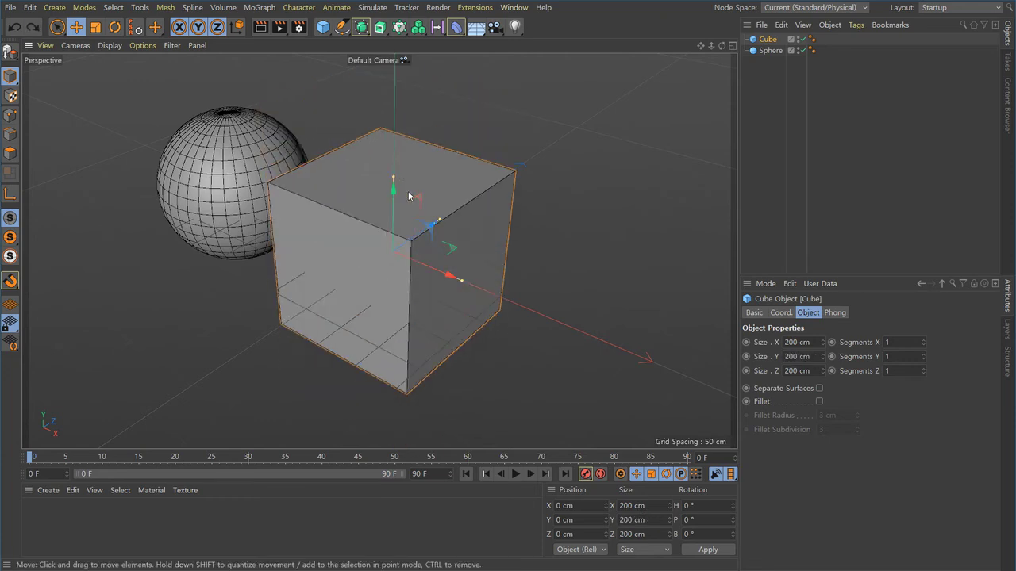
left_click_drag(824, 341, 823, 232)
key("ctrl+z")
key("ctrl+z")
left_click_drag(824, 371, 824, 278)
key("ctrl+z")
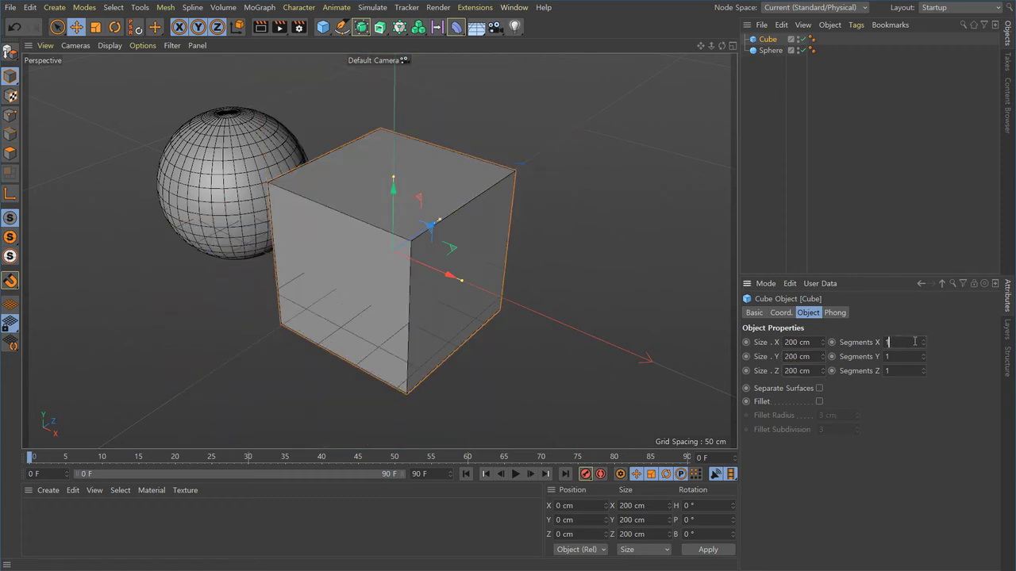
Set the cube's X, Y and Z segments to 6 each
left_click(923, 341)
left_click(923, 341)
left_click(923, 341)
left_click(923, 342)
left_click(923, 341)
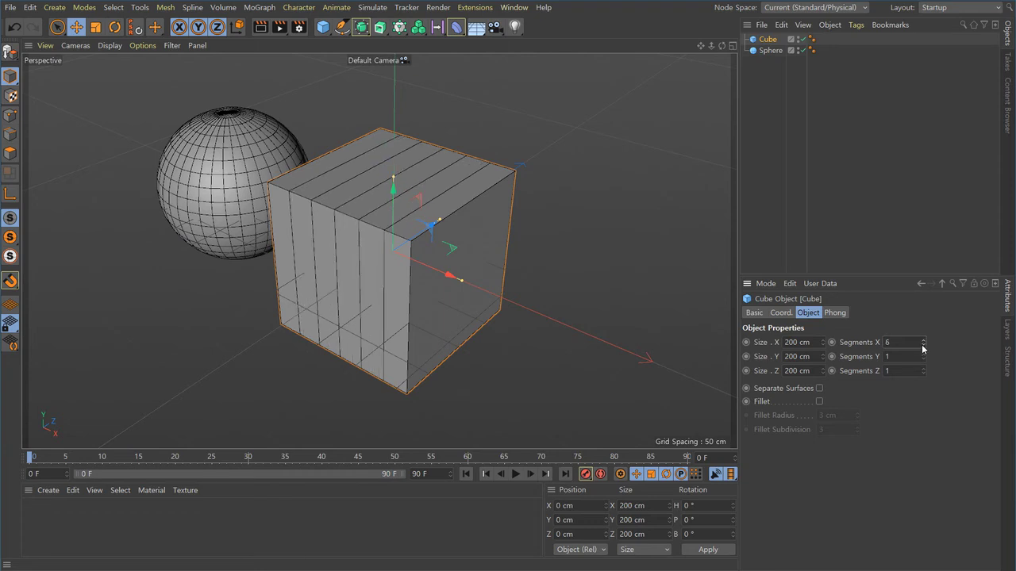
left_click(923, 354)
left_click(922, 354)
left_click(922, 354)
left_click(923, 354)
left_click(923, 354)
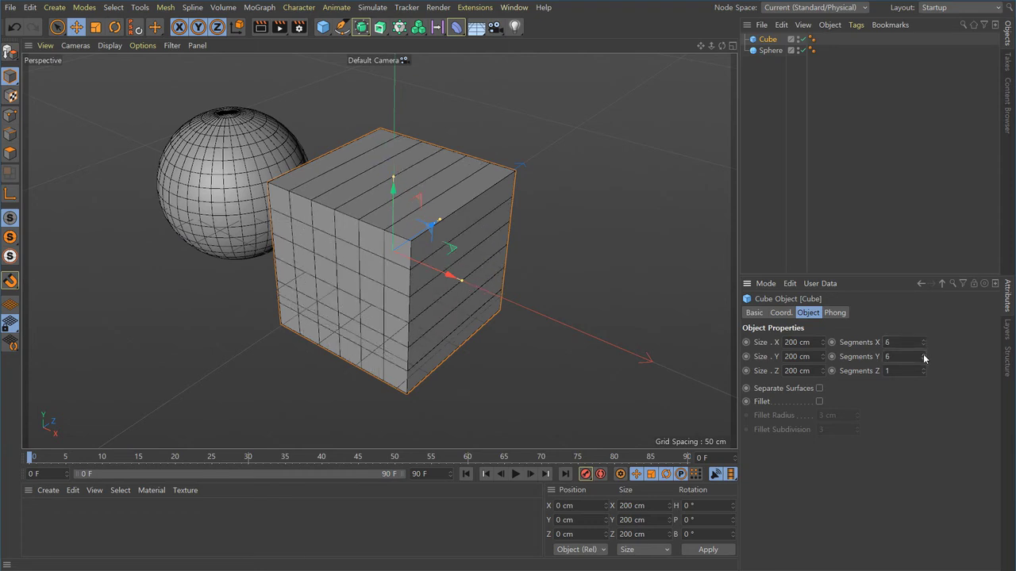
left_click(923, 368)
left_click(924, 368)
left_click(923, 368)
left_click(923, 368)
left_click(923, 368)
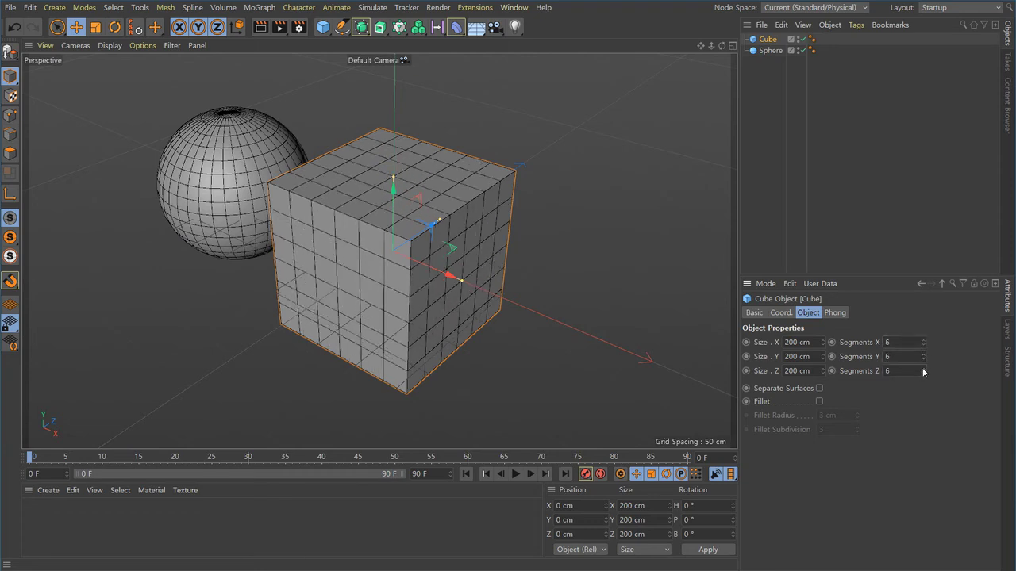
Enable the cube's fillet and set the fillet radius to 25 cm
mouse_move(470, 350)
left_mouse_down("alt")
mouse_move(387, 351)
mouse_move(413, 361)
mouse_move(450, 343)
mouse_move(460, 363)
left_mouse_up("alt")
left_click(819, 401)
scroll(468, 305, "up", 3)
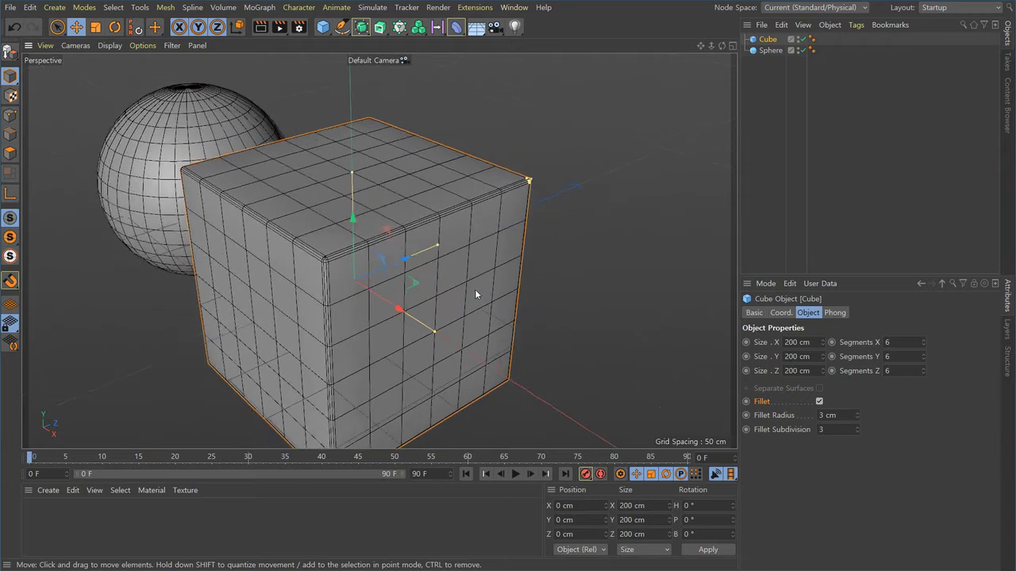
scroll(474, 296, "up", 2)
left_click_drag(534, 153, 499, 181)
mouse_move(857, 414)
left_mouse_down()
mouse_move(857, 380)
mouse_move(853, 419)
left_mouse_up()
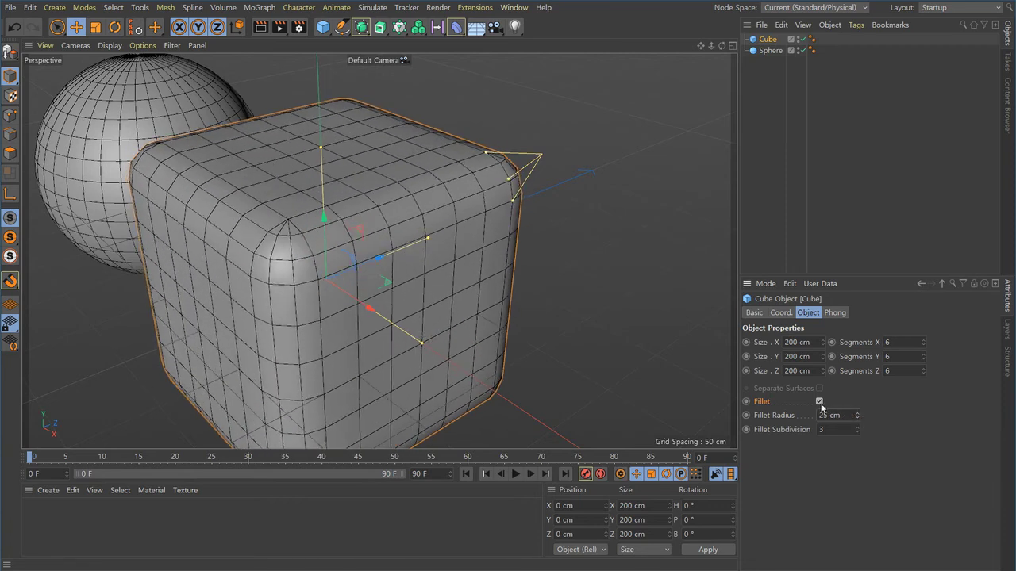
Turn off the cube's fillet and set its X, Y and Z segments back to 1
left_click(819, 402)
left_click(884, 342)
left_click_drag(909, 355, 873, 372)
type("11")
left_click(890, 358)
scroll(459, 374, "down", 6)
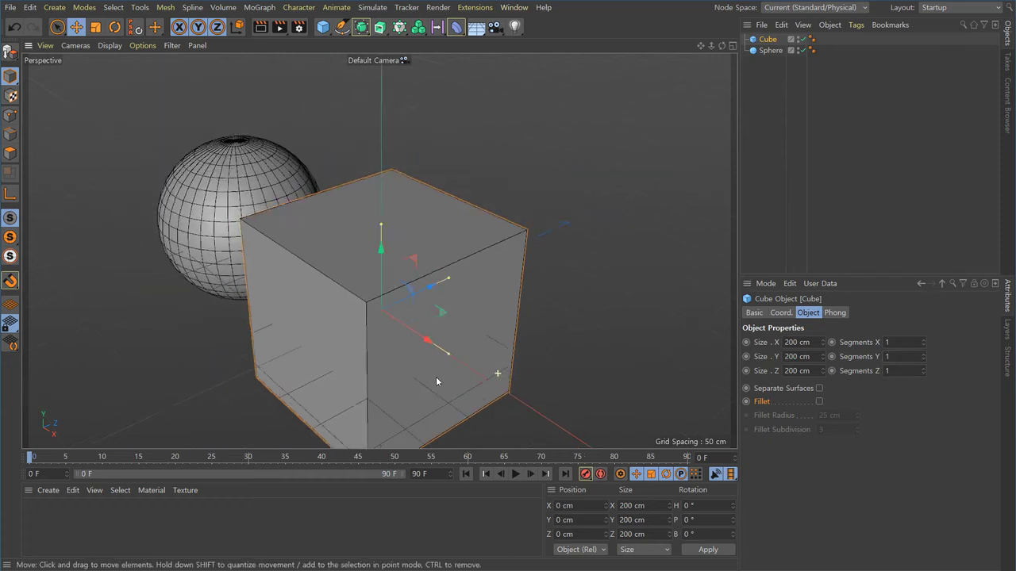
Select the cube and the sphere alternately to compare their object properties
left_click_drag(449, 392, 252, 326, "alt")
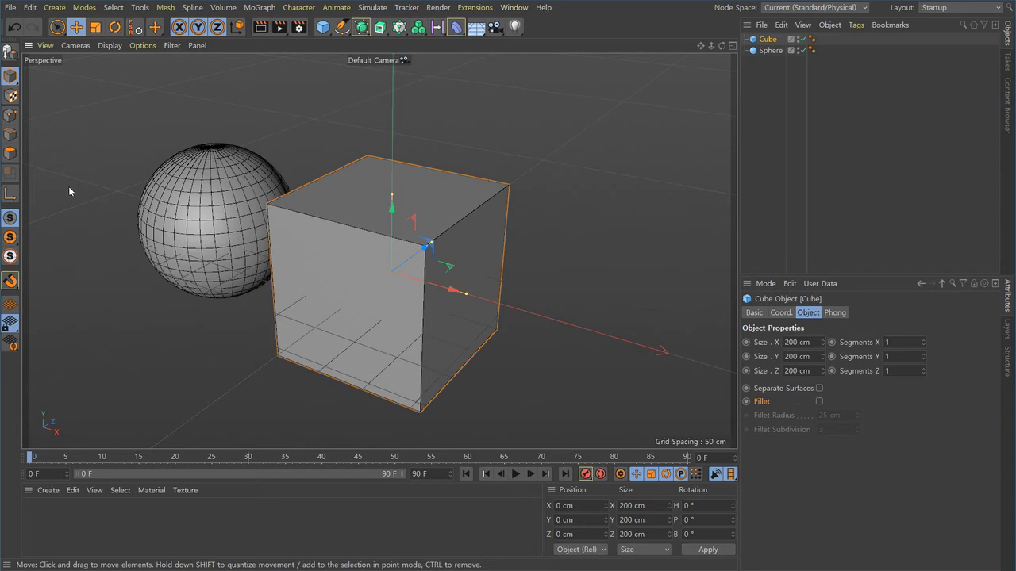
left_click(525, 232)
left_click(476, 226)
left_click(525, 202)
left_click(448, 242)
left_click(769, 51)
left_click(766, 40)
left_click(769, 51)
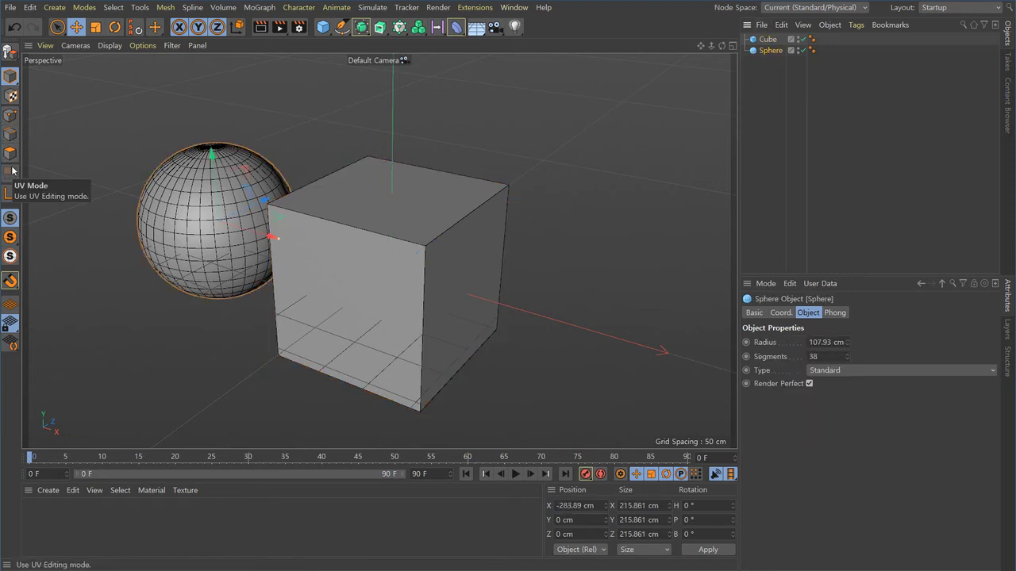
Select the cube and convert it into an editable polygon object
left_click(195, 306)
left_click(393, 273)
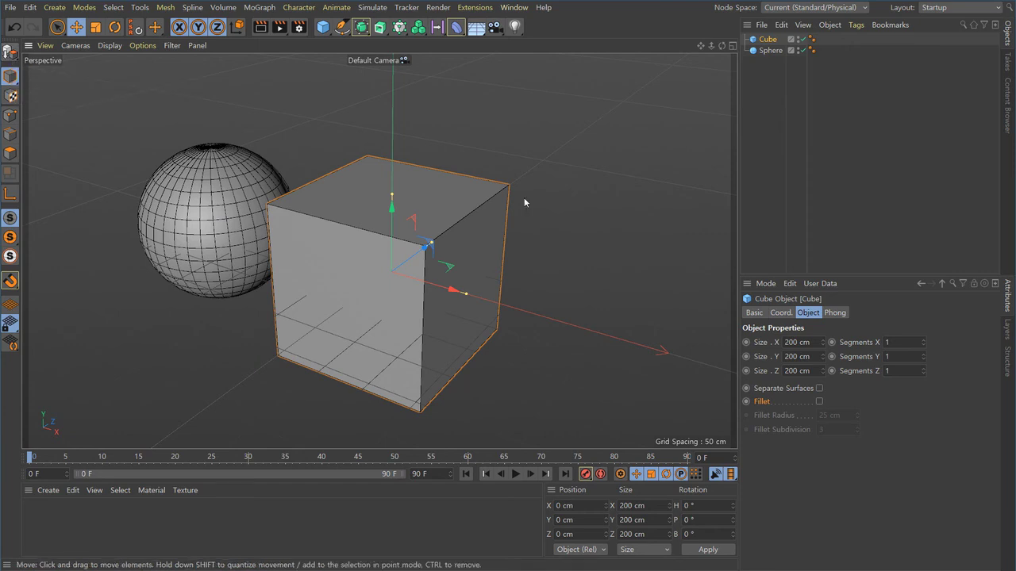
key("c")
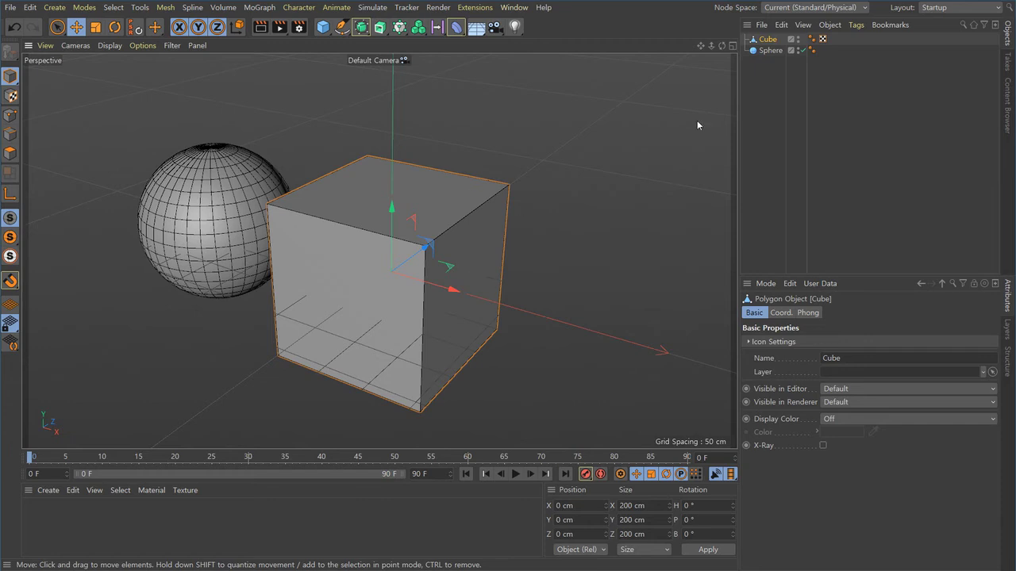
Examine the editable cube's Basic, Coordinates and Phong properties, clear the selection and select the cube again
left_click(807, 312)
left_click(781, 313)
left_click(807, 312)
left_click(780, 312)
left_click(755, 313)
left_click(781, 313)
left_click(807, 312)
left_click(780, 312)
left_click(753, 313)
left_click(560, 187)
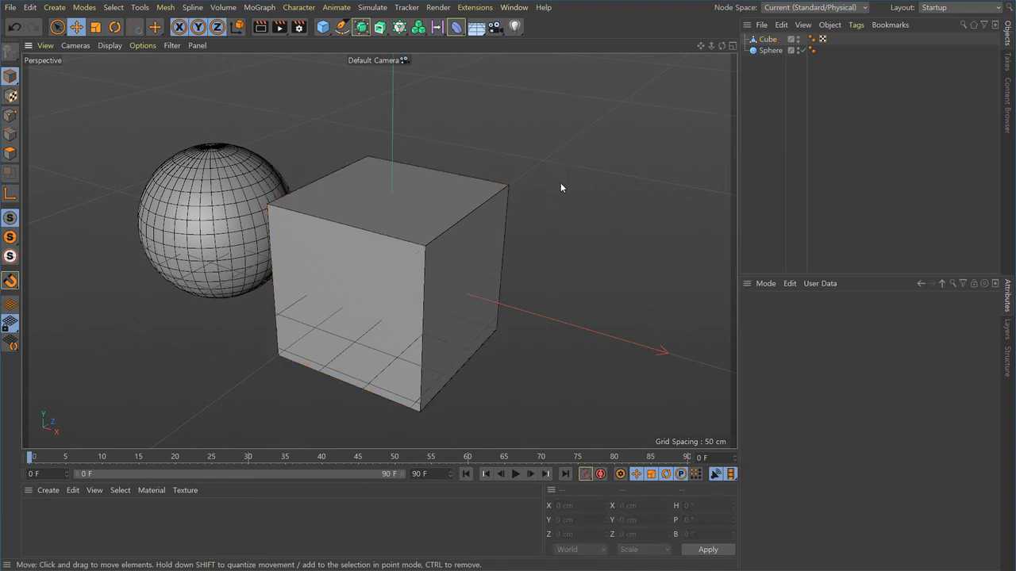
left_click(454, 237)
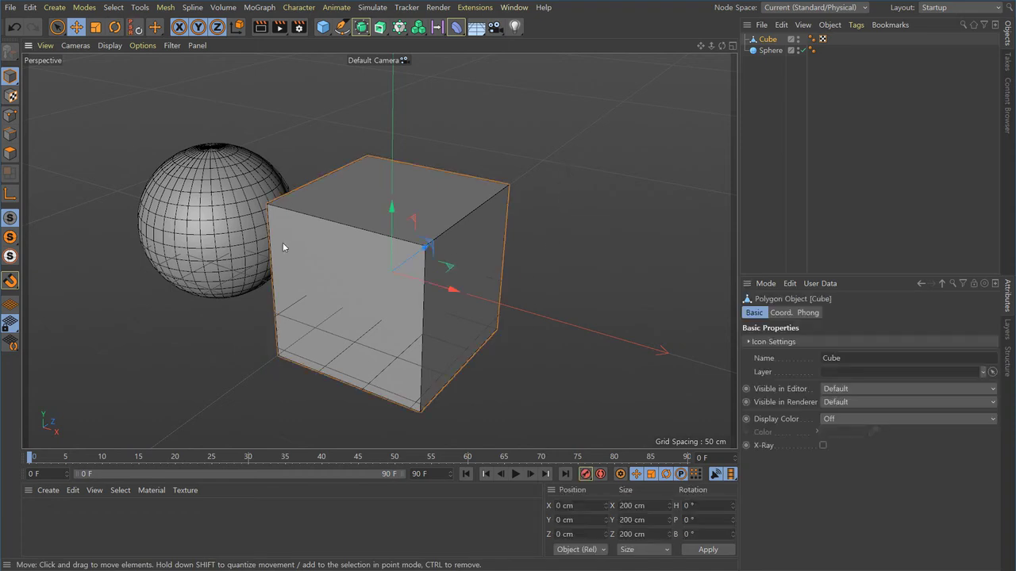
In point mode, select single top corner points of the cube, try moving one freely and undo the move
left_click(12, 117)
left_click_drag(414, 262, 404, 273, "alt")
left_click(417, 252)
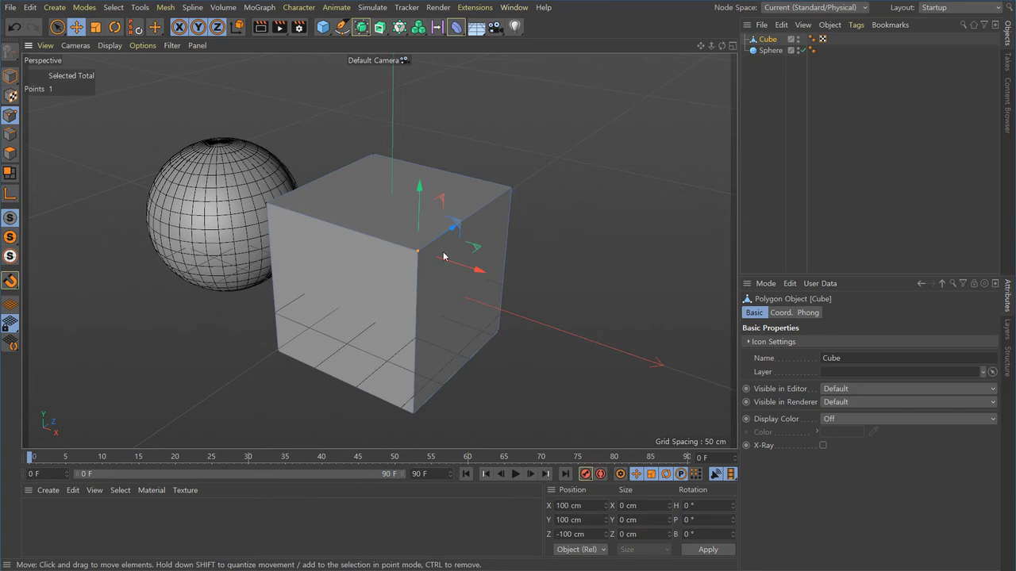
left_click(509, 195)
left_click_drag(488, 310, 568, 266, "alt")
left_click_drag(549, 151, 578, 189)
key("ctrl+z")
Select two neighbouring top corner points, try moving and scaling them together, undo the changes and clear the selection
left_click(469, 261, "shift")
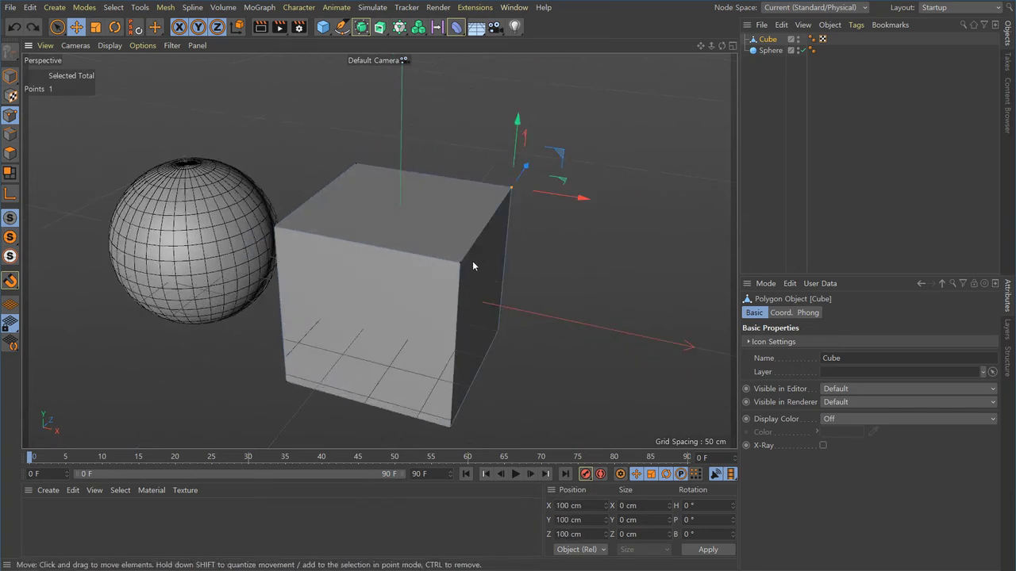
left_click_drag(556, 230, 418, 236)
key("r")
key("t")
left_click_drag(489, 181, 425, 264, "alt")
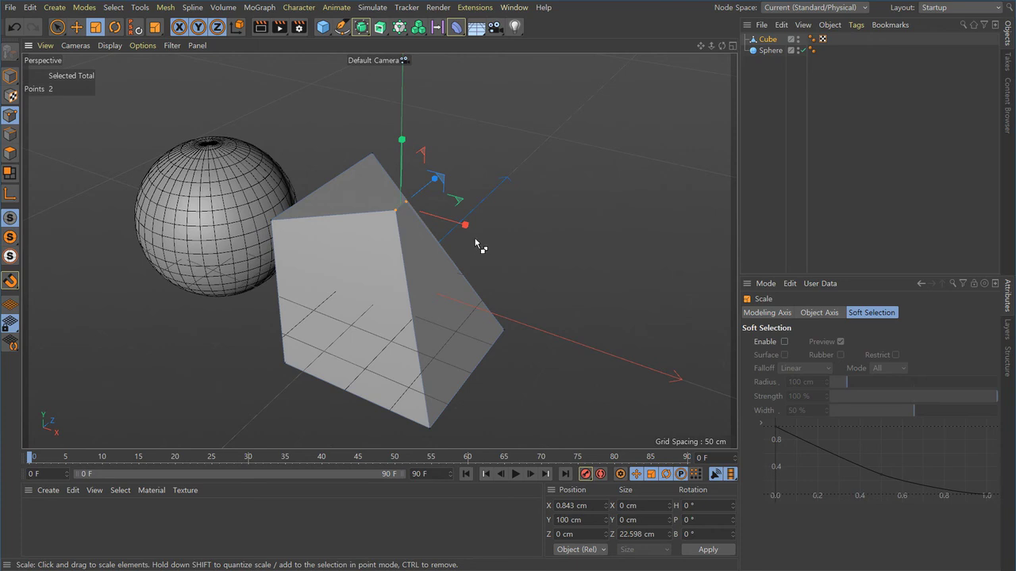
key("ctrl+z")
key("ctrl+z")
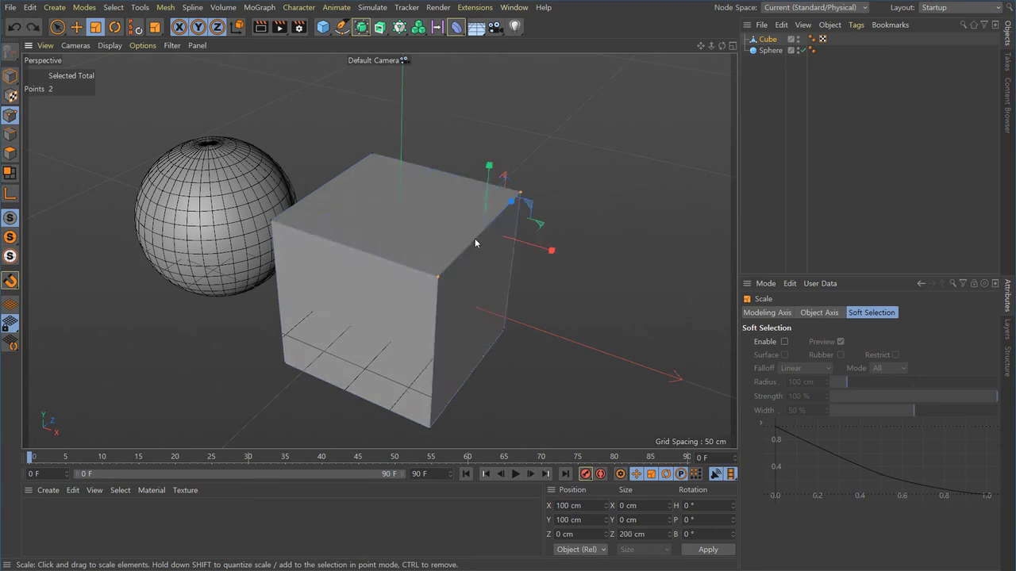
left_click(318, 124)
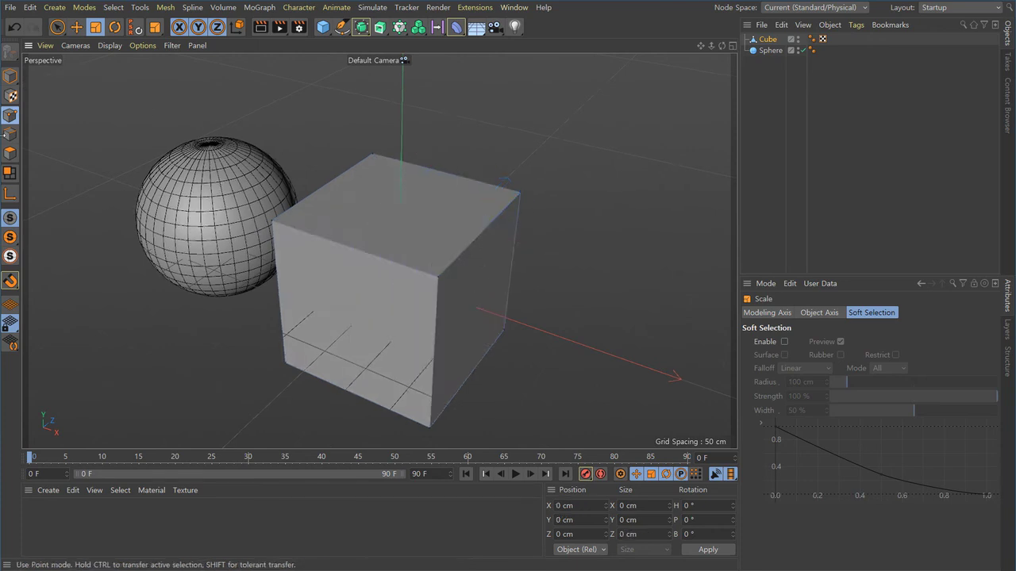
In edge mode, select one top edge of the cube, try moving it inward and undo the move
left_click(11, 138)
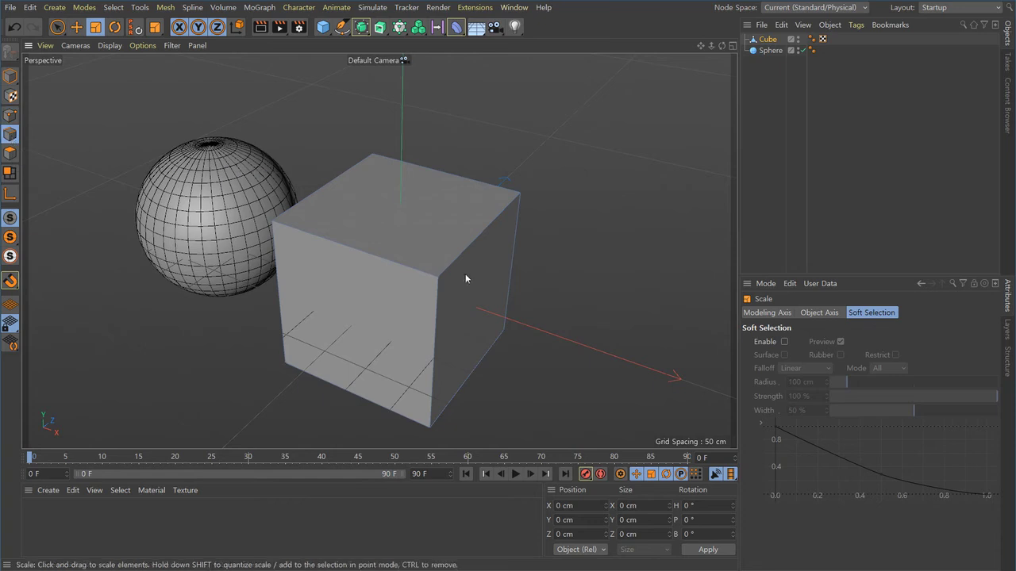
left_click(409, 267)
left_click_drag(440, 283, 347, 288, "alt")
key("e")
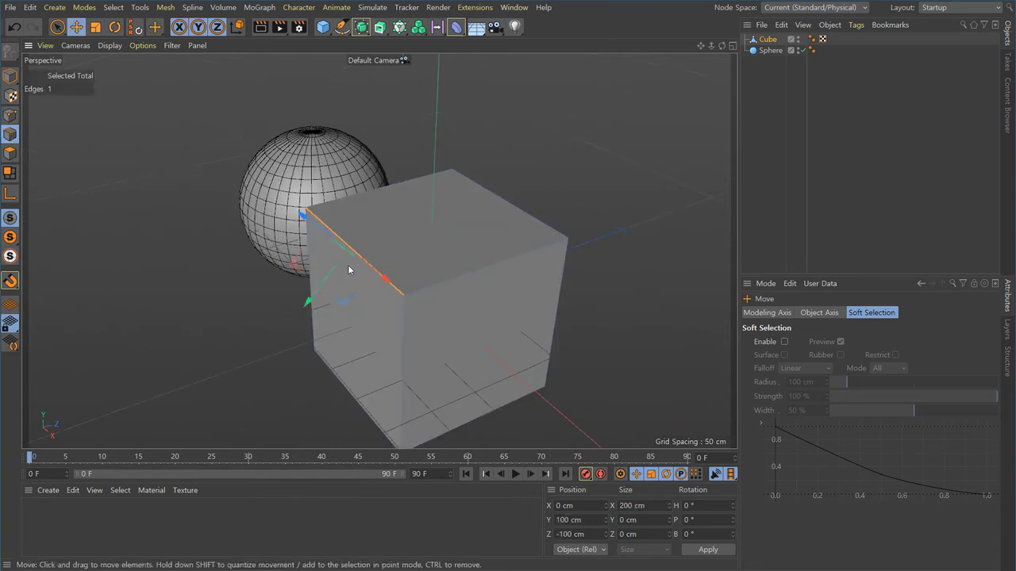
left_click_drag(397, 230, 472, 244)
left_click_drag(463, 286, 431, 240, "alt")
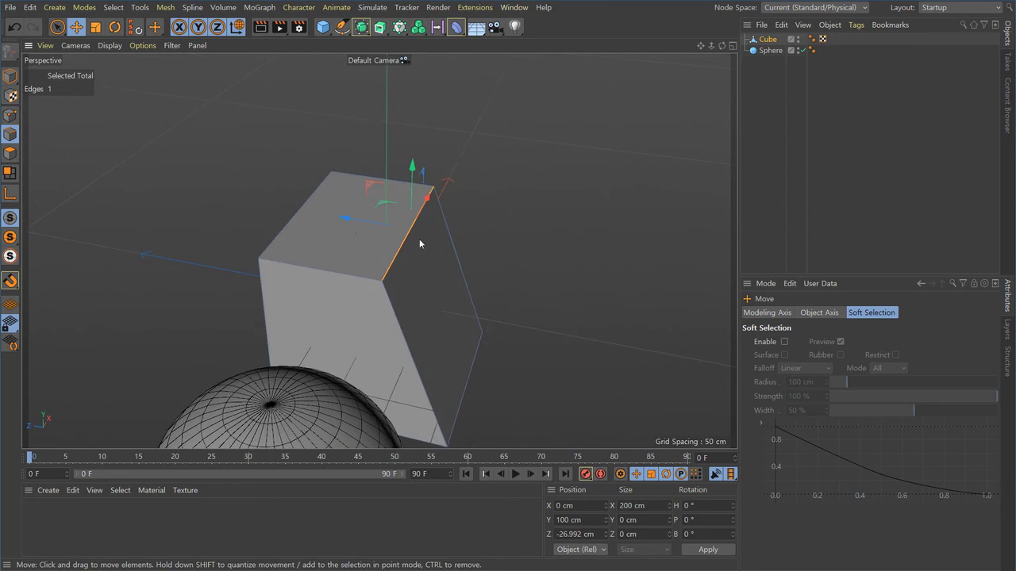
key("ctrl+z")
Select two opposite top edges of the cube, try scaling and rotating them together, and undo the changes
left_click(274, 238, "shift")
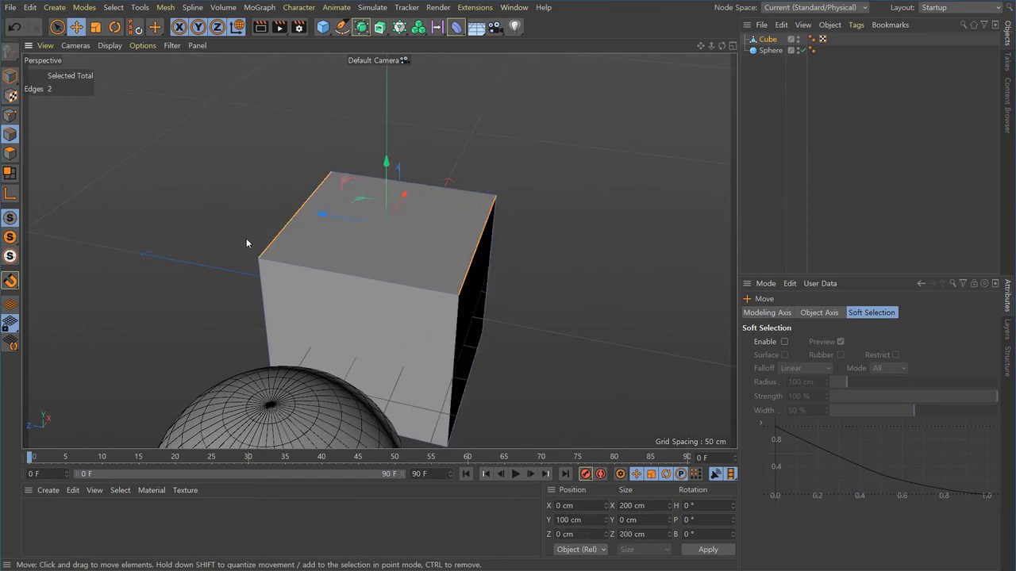
key("t")
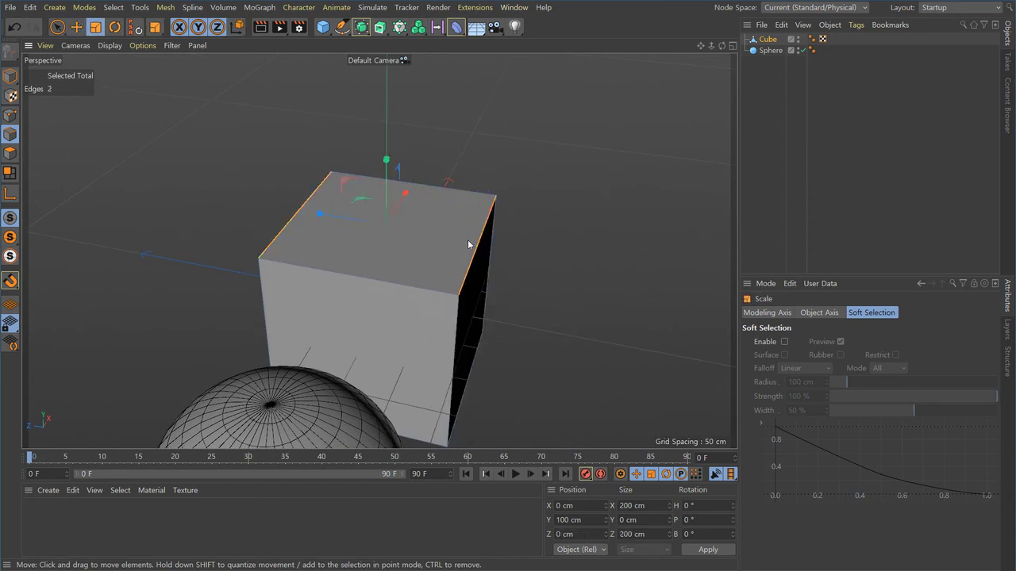
left_click_drag(320, 215, 304, 282)
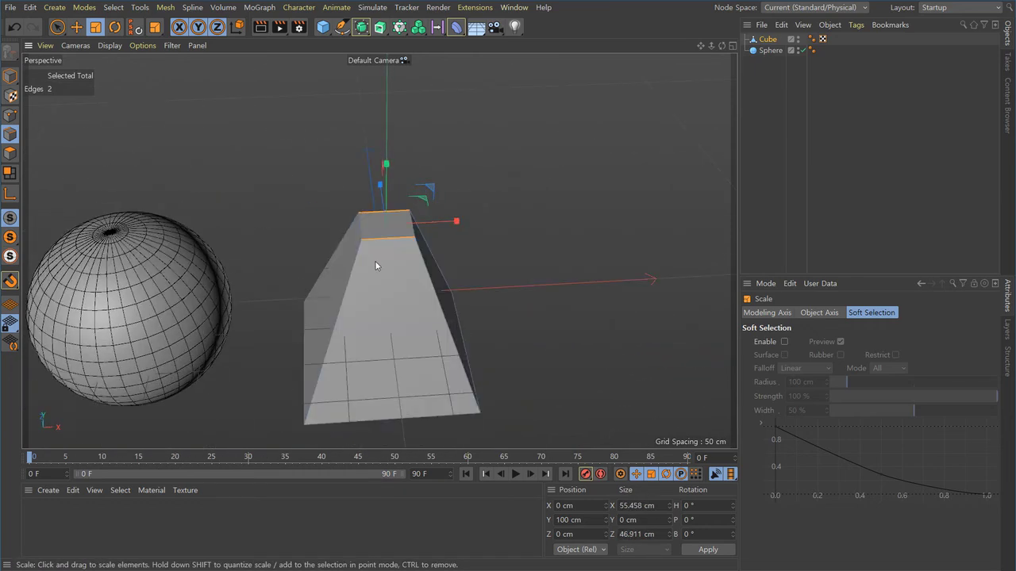
key("r")
mouse_move(395, 247)
left_mouse_down()
mouse_move(355, 256)
mouse_move(450, 225)
mouse_move(453, 209)
mouse_move(375, 273)
mouse_move(411, 259)
left_mouse_up()
key("ctrl+z")
key("ctrl+z")
key("ctrl+z")
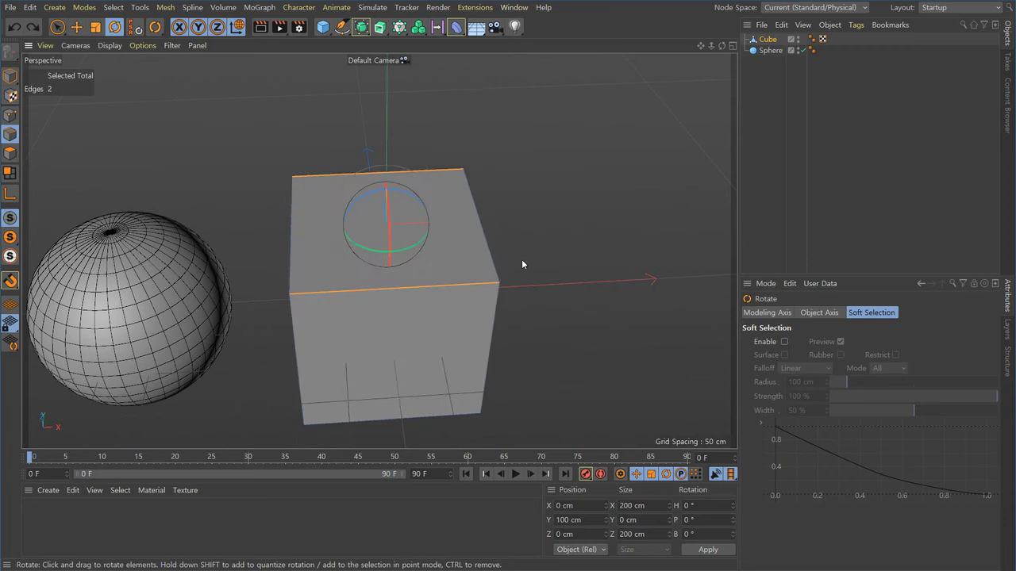
key("ctrl+z")
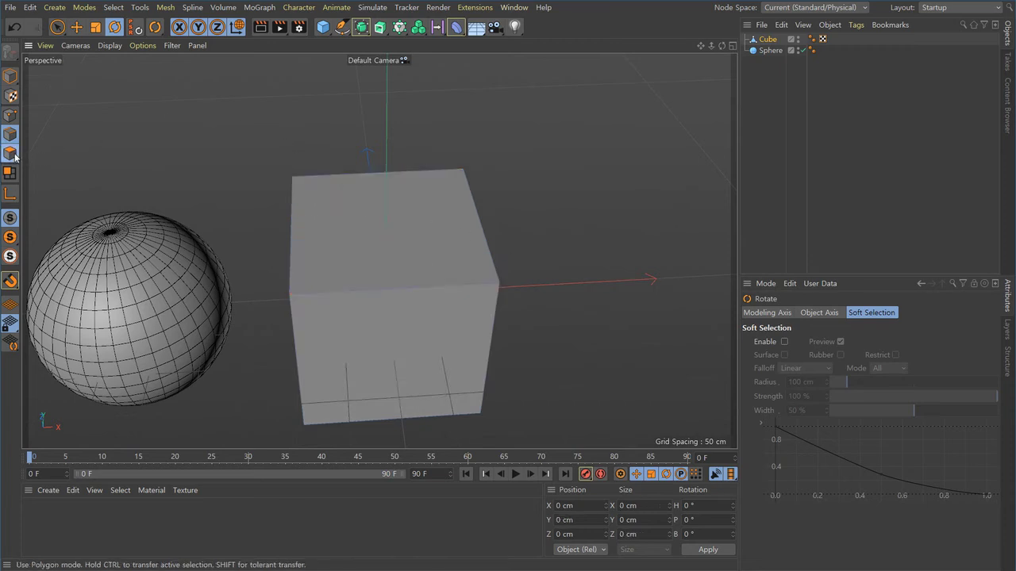
In polygon mode, select the cube's top polygon, try transforming it with the Scale and Move tools, and undo the changes
left_click(13, 156)
left_click_drag(401, 254, 512, 323, "alt")
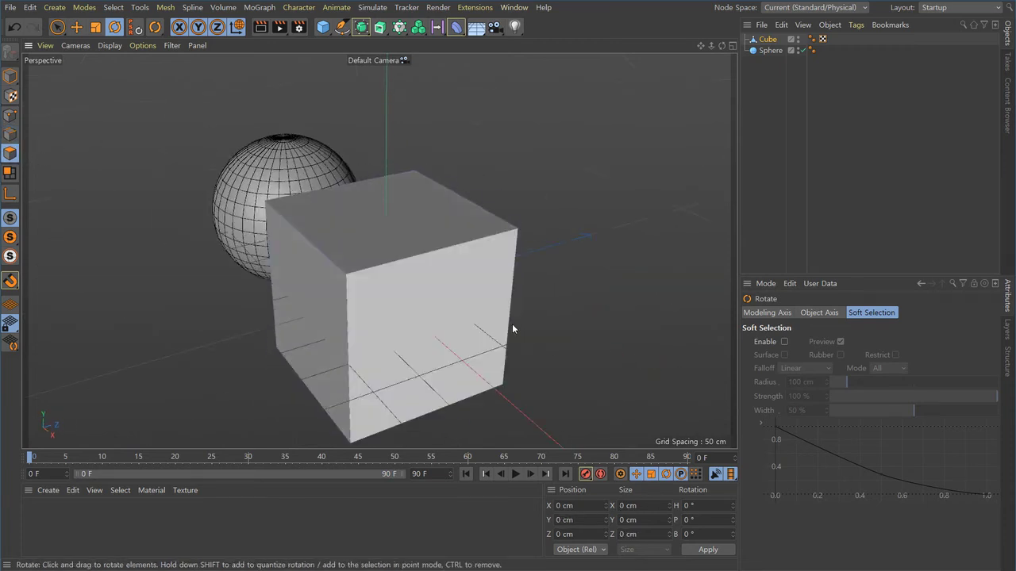
left_click(389, 219)
left_click_drag(422, 284, 414, 222, "alt")
key("ctrl+z")
key("t")
key("ctrl+z")
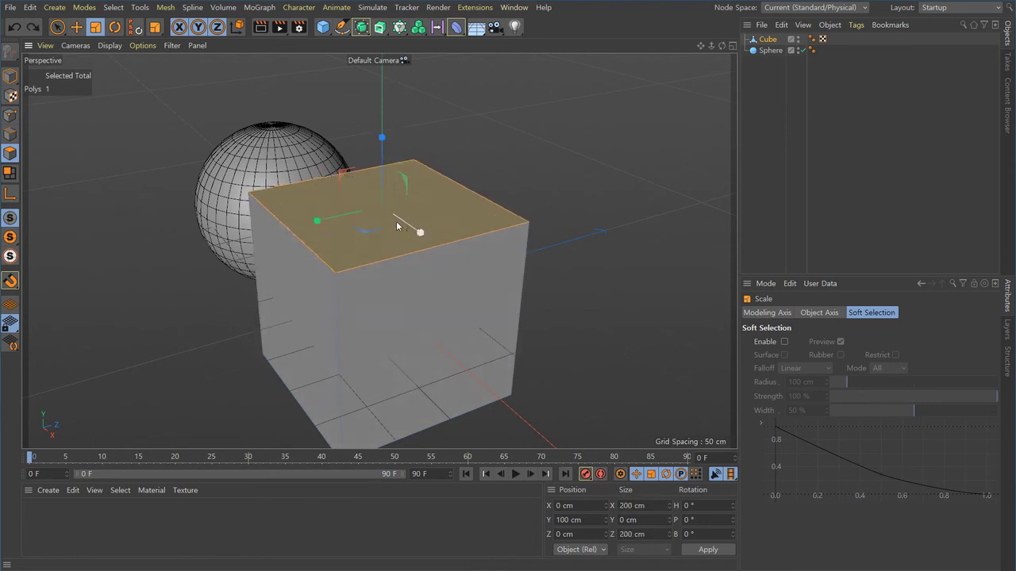
key("e")
left_click_drag(380, 141, 462, 151)
left_click_drag(464, 189, 429, 316, "alt")
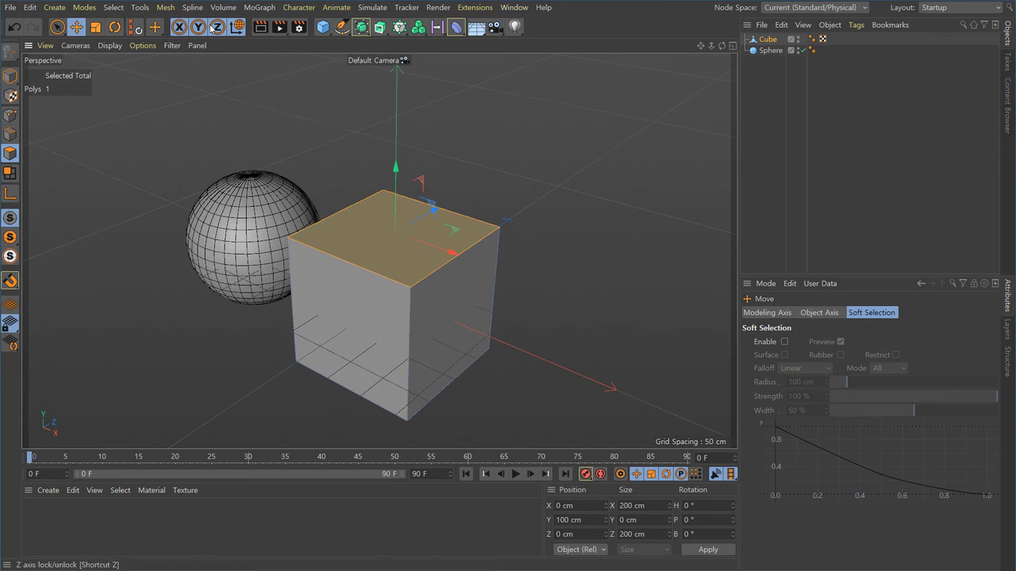
left_click(166, 8)
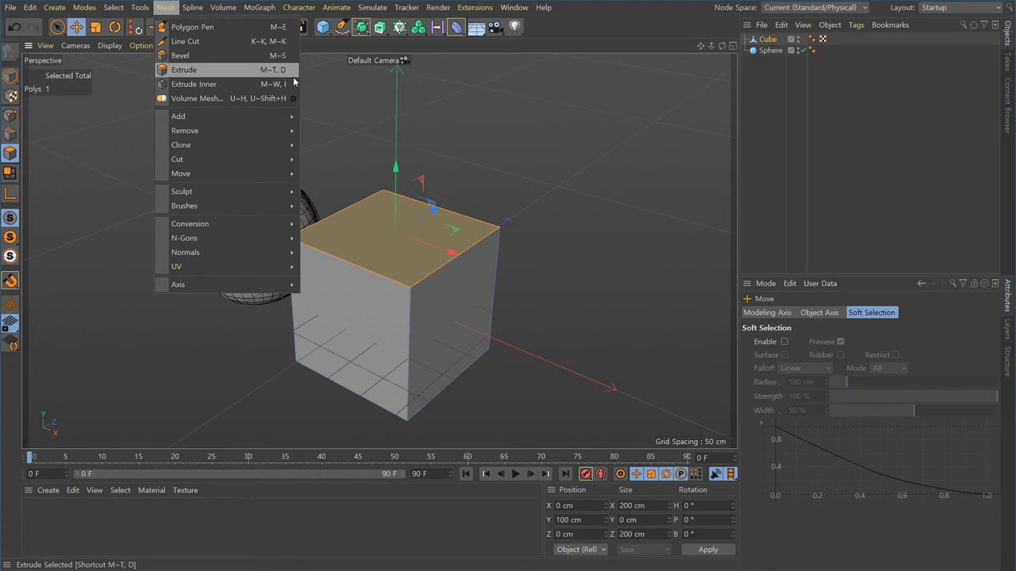
left_click(519, 107)
left_click(186, 180)
left_click(10, 119)
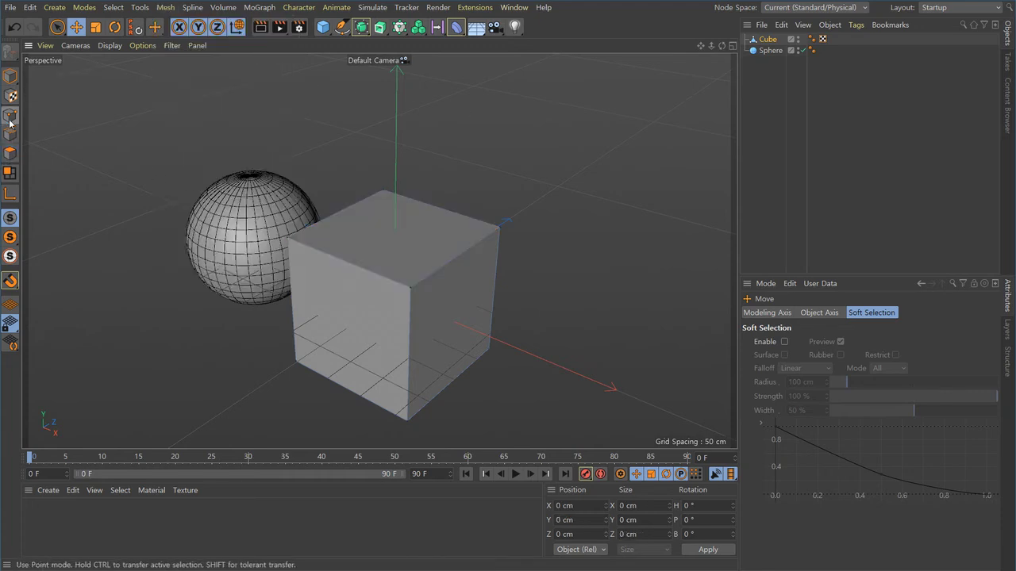
In polygon mode, select the cube's top polygon and extrude it upward twice, by about 65.6 cm and about 45.1 cm
left_click(9, 153)
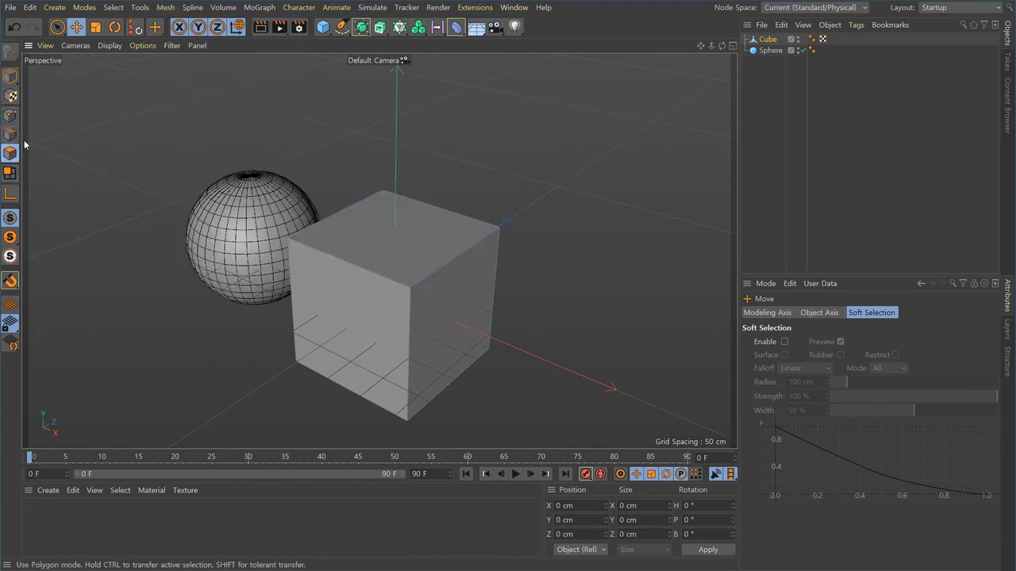
left_click(408, 274)
key("d")
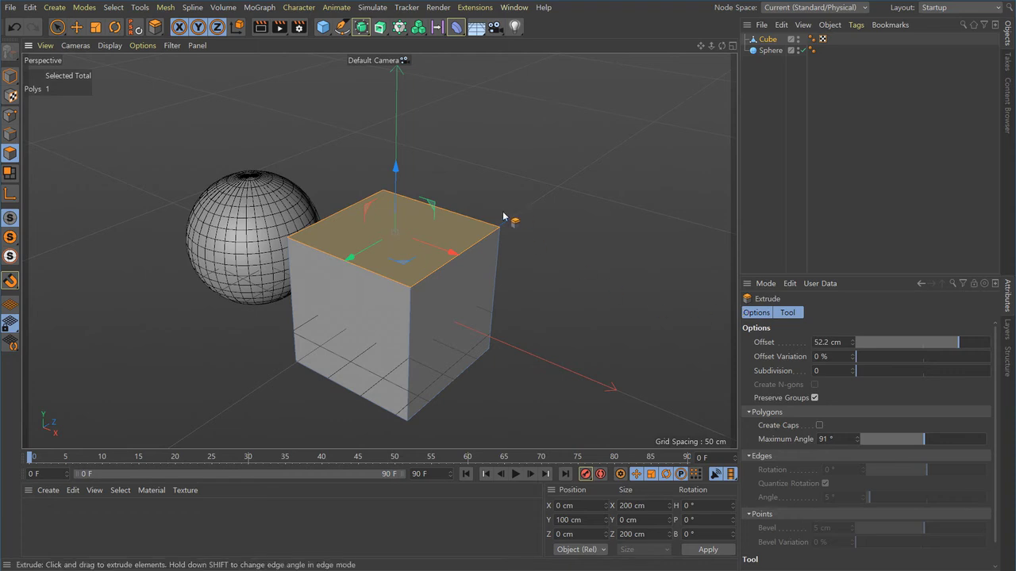
left_click_drag(471, 215, 433, 253)
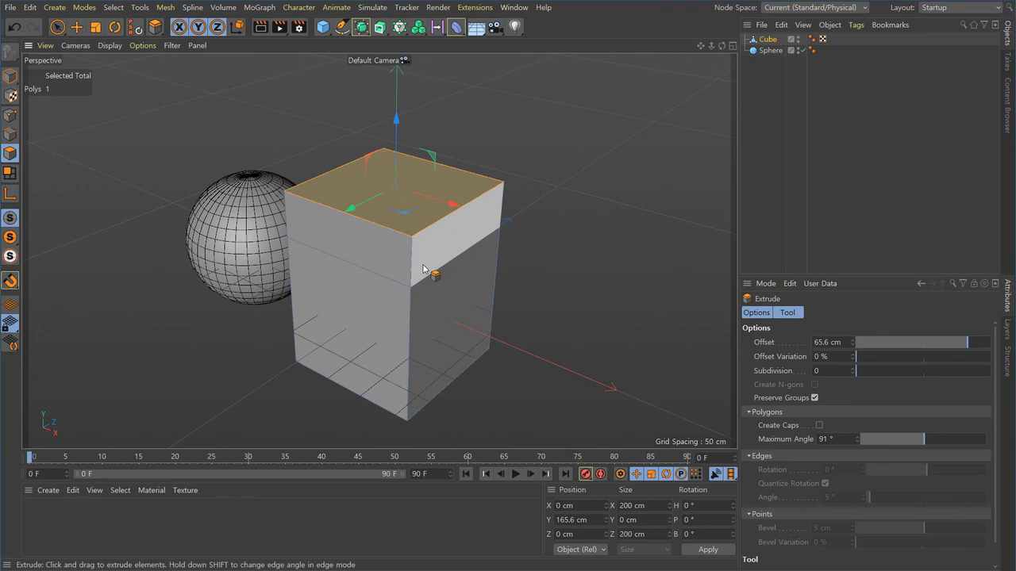
left_click_drag(441, 256, 494, 159)
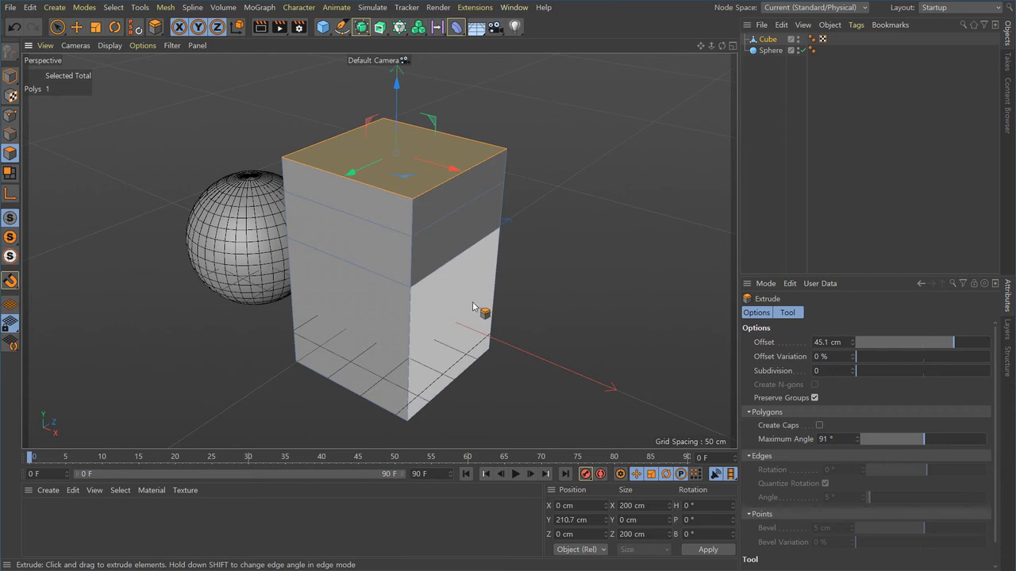
Inset the box's top polygon by about 22.2 cm with Extrude Inner
left_click(165, 7)
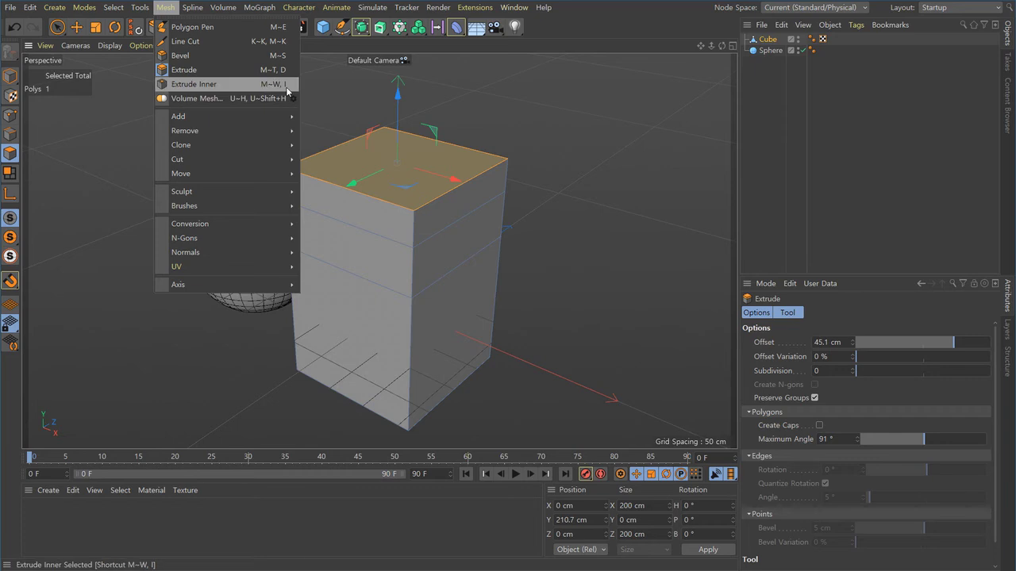
left_click(555, 192)
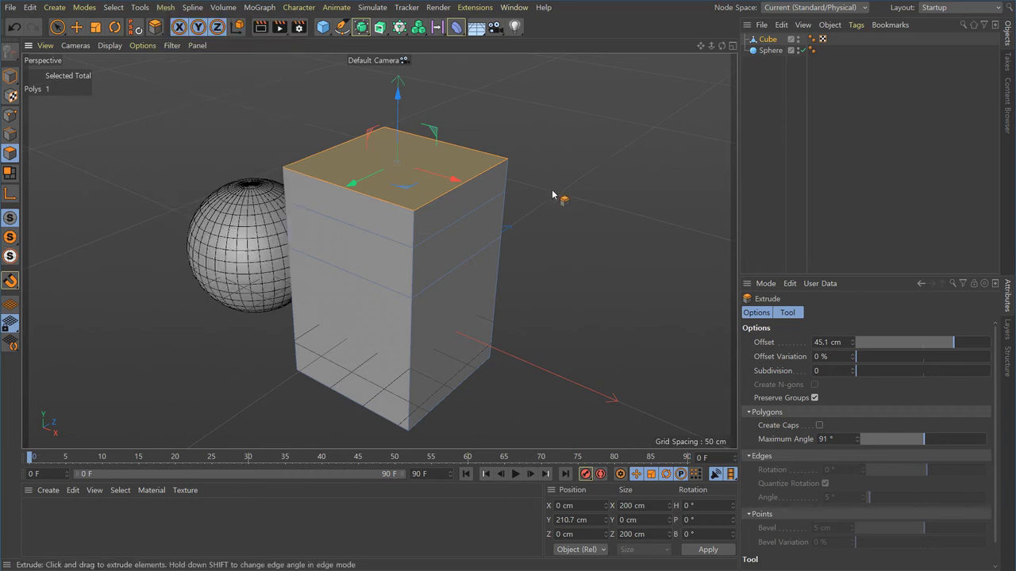
left_click_drag(507, 291, 482, 306, "alt")
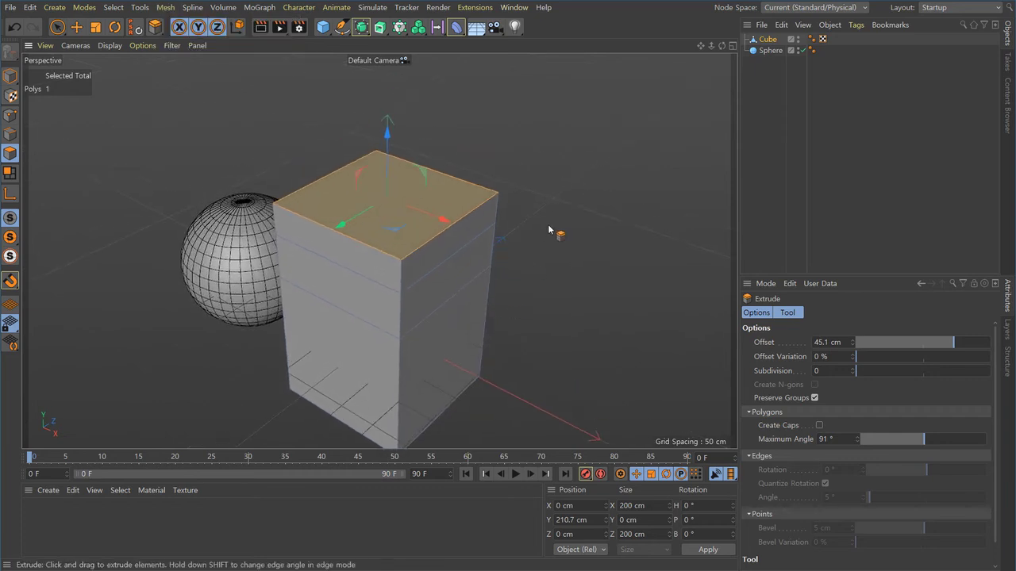
key("i")
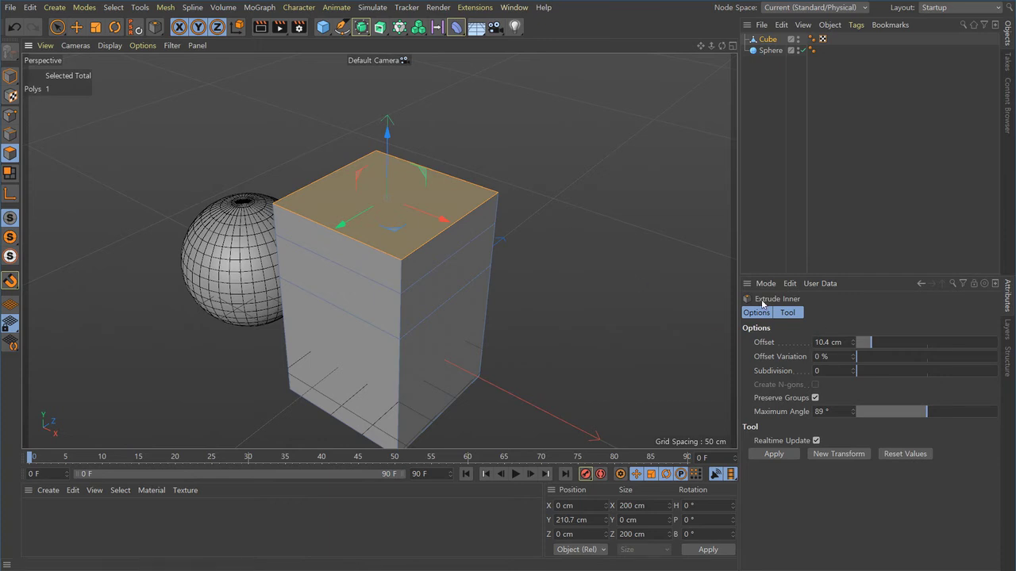
mouse_move(498, 162)
left_mouse_down()
mouse_move(537, 164)
mouse_move(444, 166)
mouse_move(513, 163)
mouse_move(497, 156)
left_mouse_up()
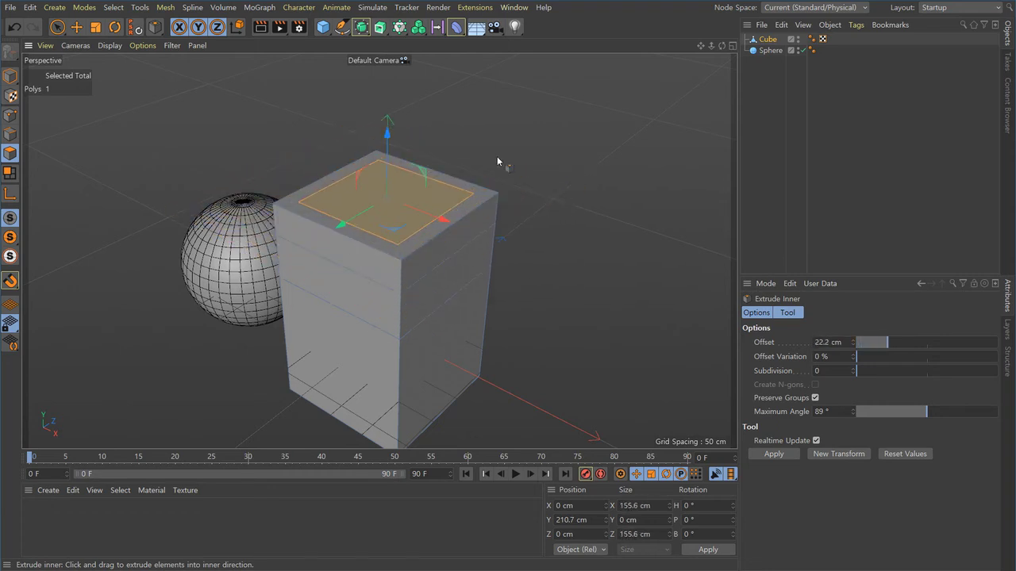
Raise the inset top polygon to a Y position of about 241.2 cm and inset it by another 15.1 cm or so
left_click_drag(386, 198, 380, 244, "alt")
right_click_drag(378, 252, 445, 256, "alt")
left_click_drag(445, 256, 381, 256, "alt")
left_click_drag(351, 169, 349, 138)
left_click_drag(435, 283, 481, 246, "alt")
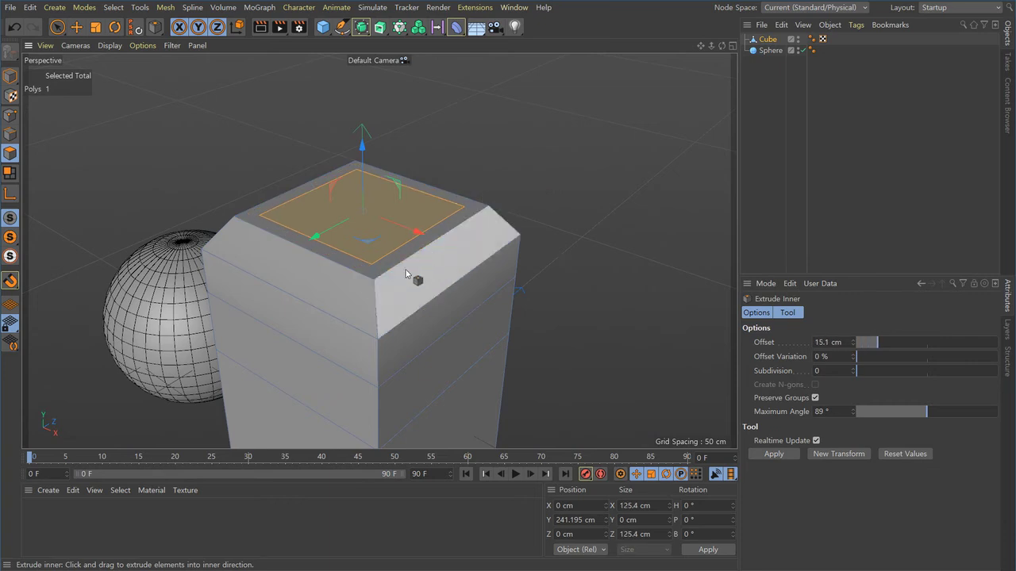
left_click_drag(391, 278, 387, 280, "alt")
Extrude the inset top polygon up to a Y position of about 299.1 cm and inset the new top face
key("d")
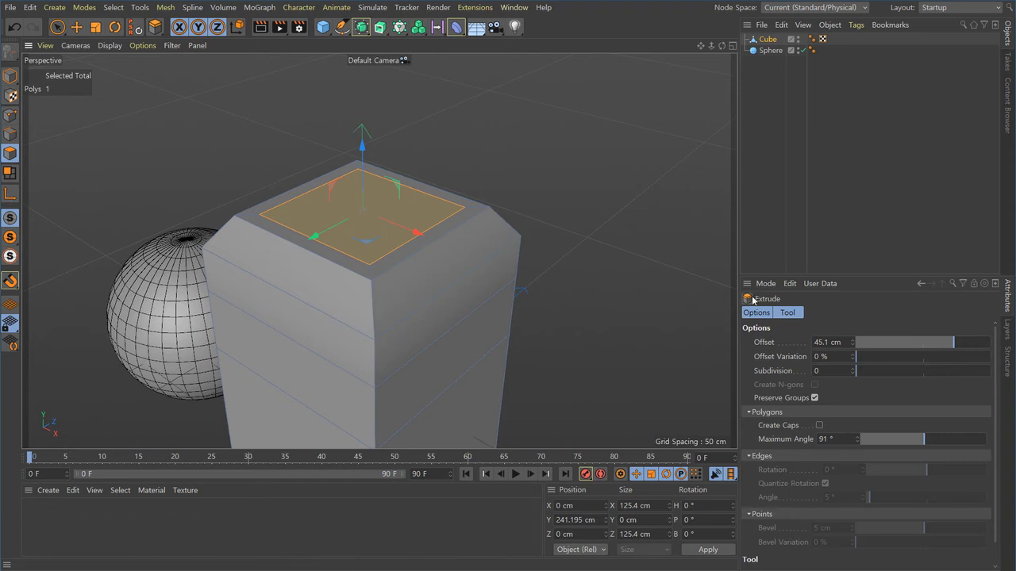
left_click_drag(491, 165, 537, 165)
middle_click_drag(514, 183, 537, 209, "alt")
key("9")
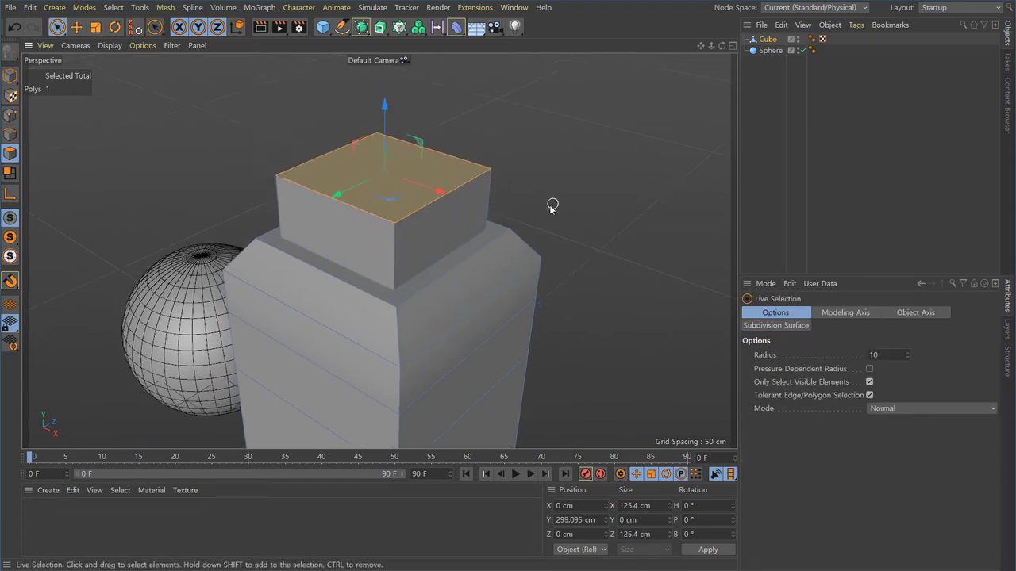
key("i")
left_click_drag(546, 181, 629, 172)
Extrude the inset face up to a Y position of about 336.4 cm and inset its top by about 12.9 cm
key("d")
key("i")
left_click_drag(547, 150, 483, 215)
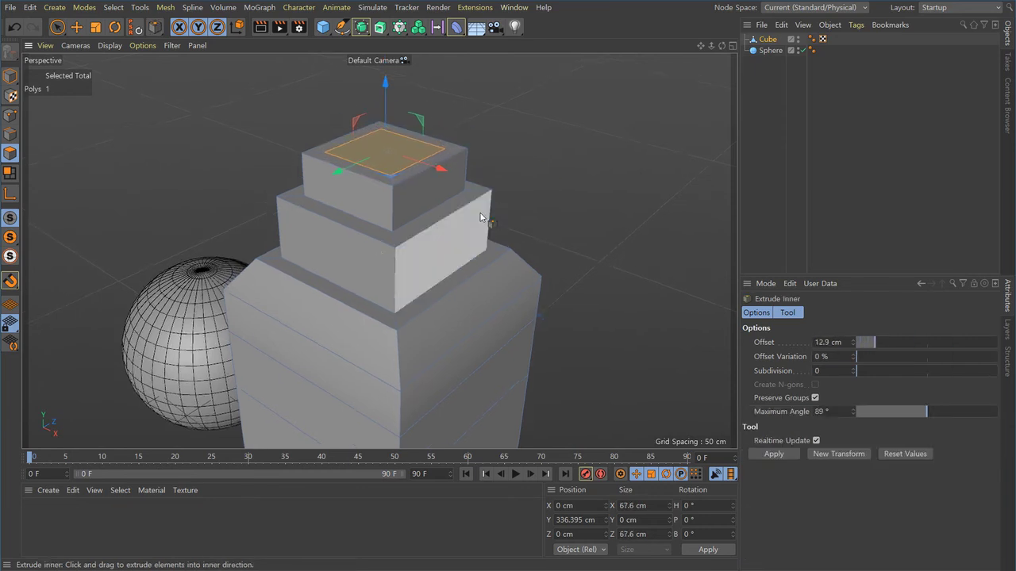
Raise the innermost top polygon to a Y position of about 350.7 cm to form a bevelled tip
left_click_drag(388, 81, 380, 66)
right_click_drag(514, 264, 427, 309, "alt")
middle_click_drag(427, 309, 384, 246, "alt")
left_click_drag(384, 248, 460, 266, "alt")
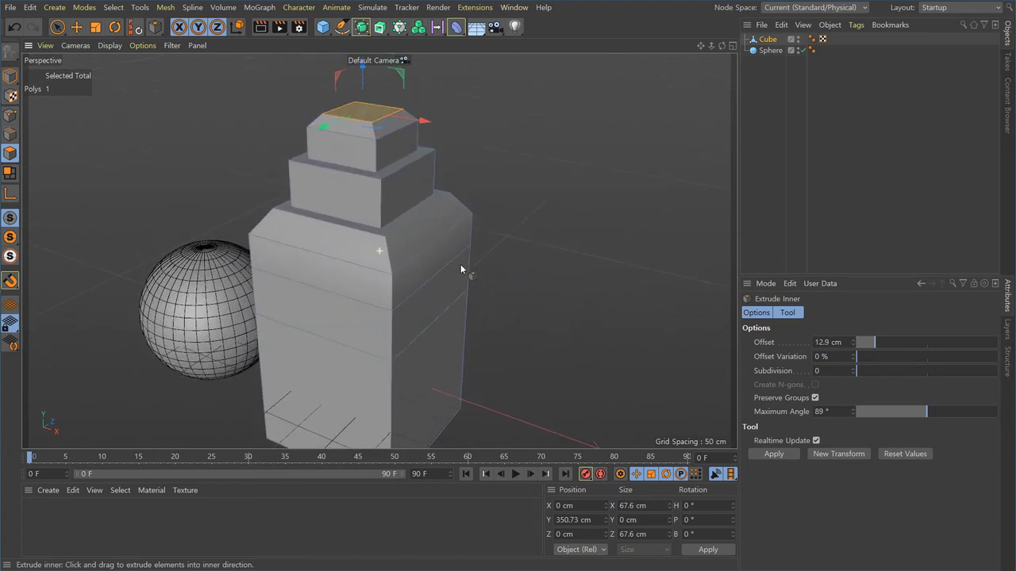
left_click(167, 9)
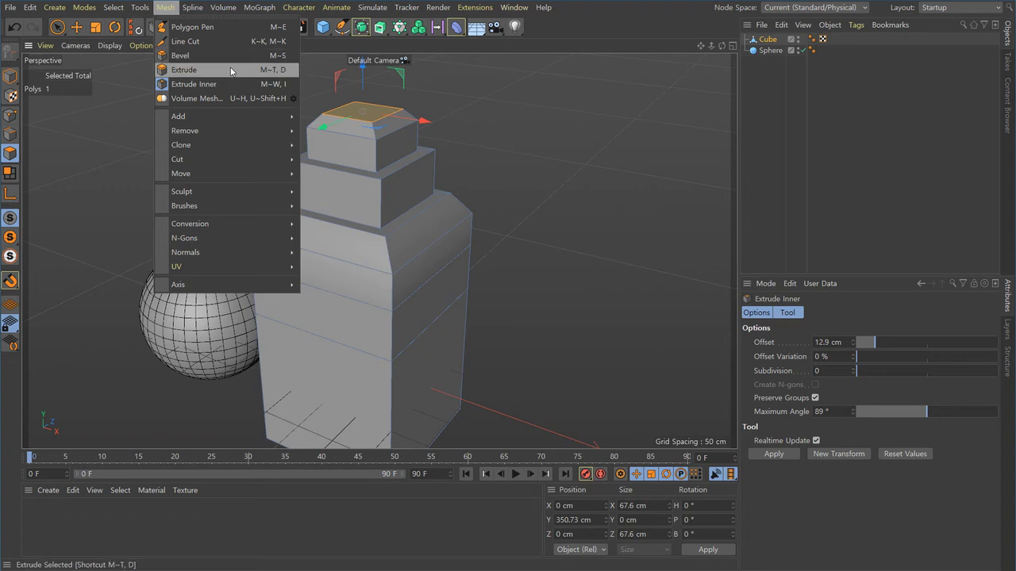
mouse_move(226, 131)
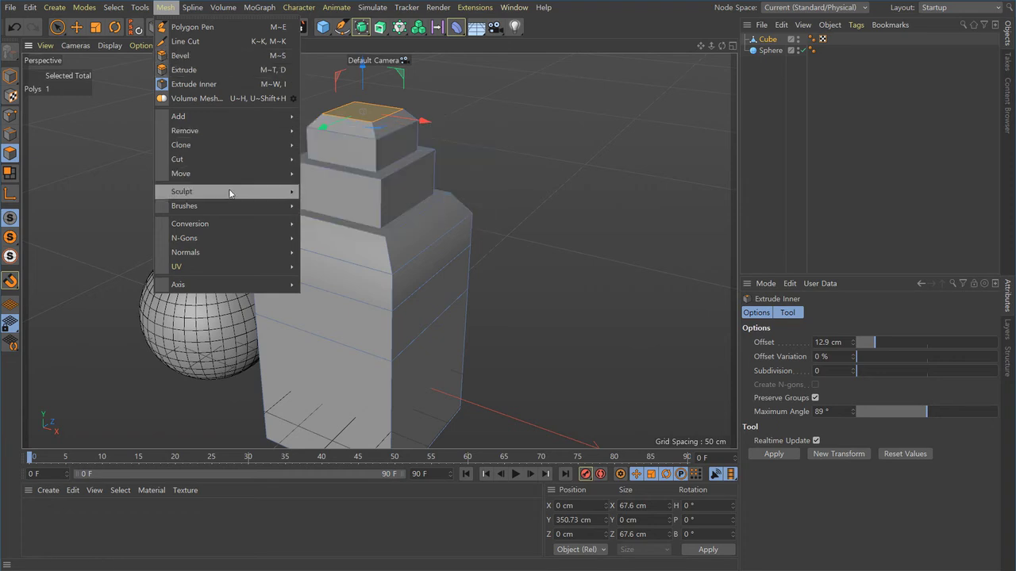
mouse_move(250, 218)
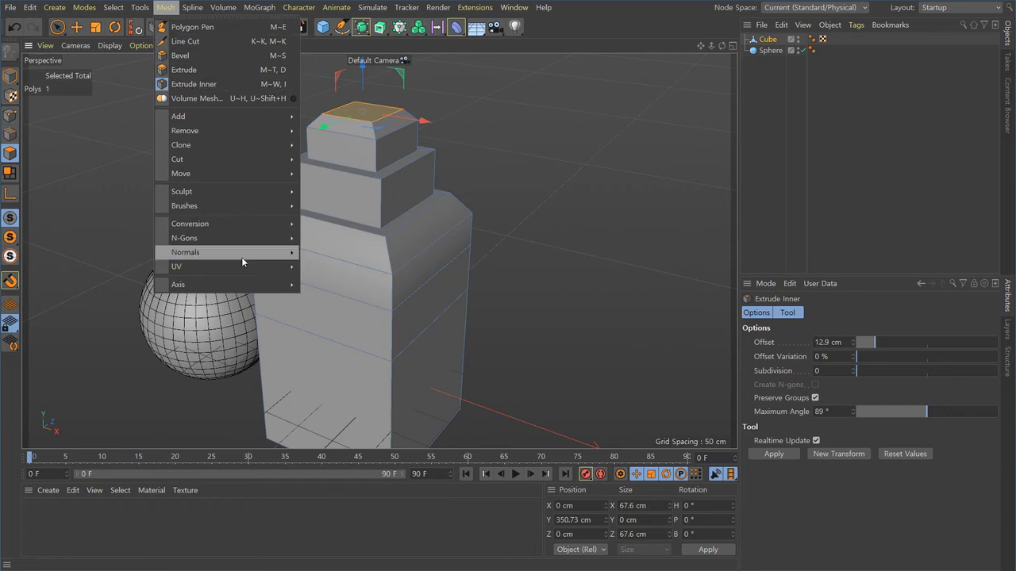
left_click(541, 280)
scroll(525, 281, "down", 3)
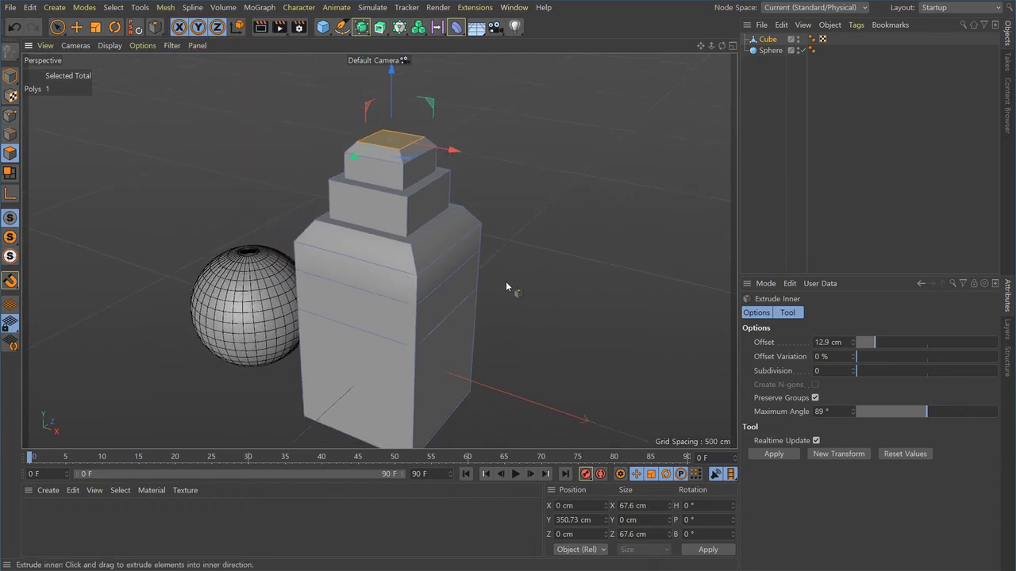
Cycle the tiered cube through point, edge and polygon modes and finish in model mode
left_click(12, 118)
left_click(12, 135)
left_click(13, 155)
left_click(12, 136)
left_click(12, 119)
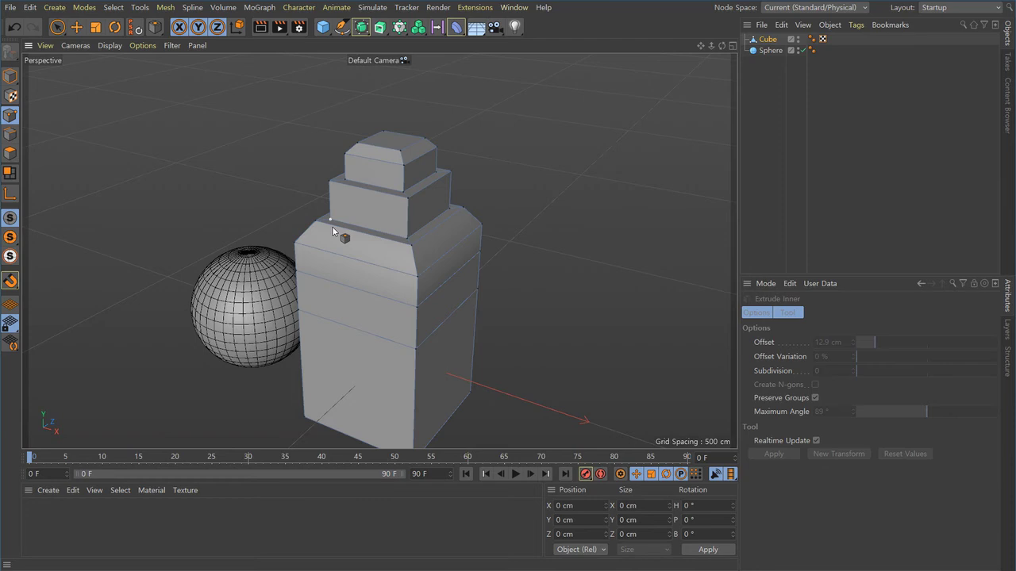
left_click(10, 76)
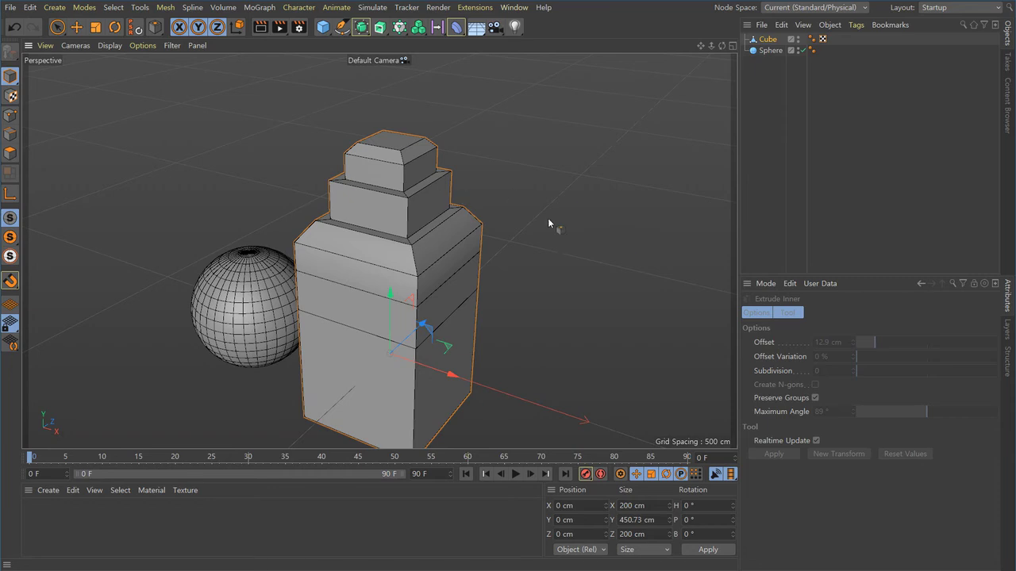
Activate the Move tool, deselect and reselect the cube, and show its point and polygon modes before returning to model mode
left_click(77, 30)
left_click(530, 192)
mouse_move(471, 347)
left_mouse_down("alt")
mouse_move(373, 342)
mouse_move(479, 340)
left_mouse_up("alt")
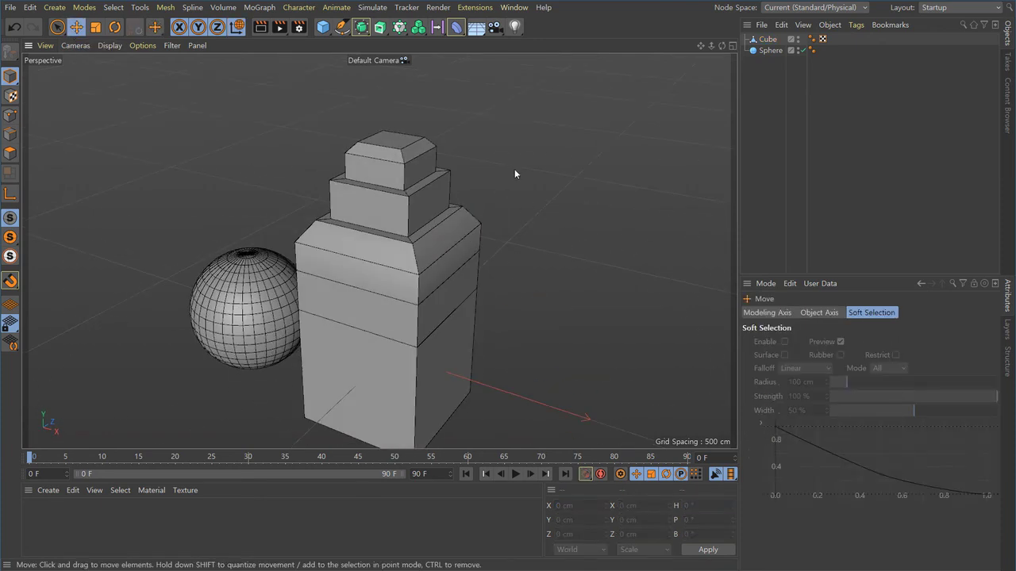
left_click(418, 170)
left_click(10, 115)
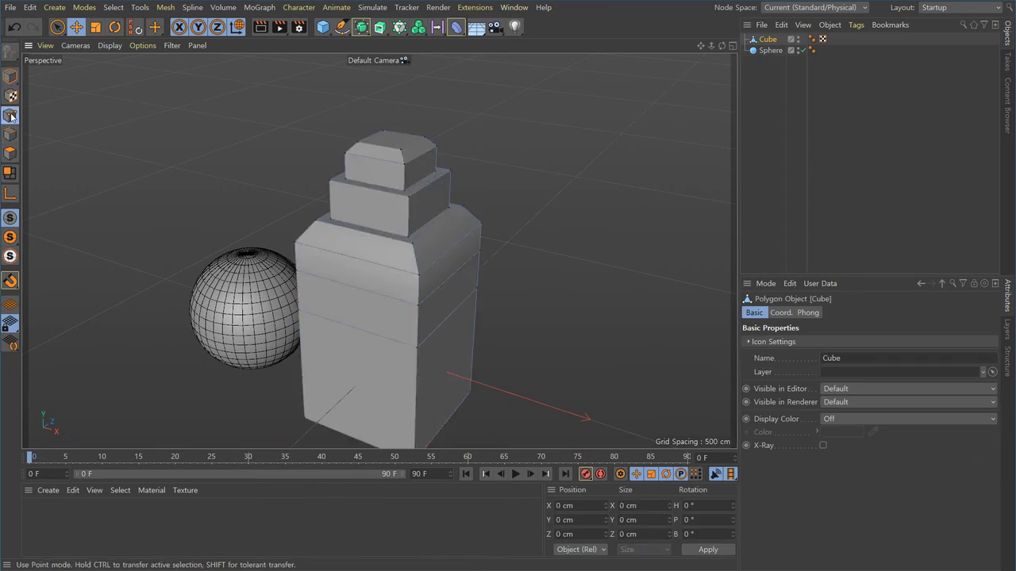
left_click(10, 153)
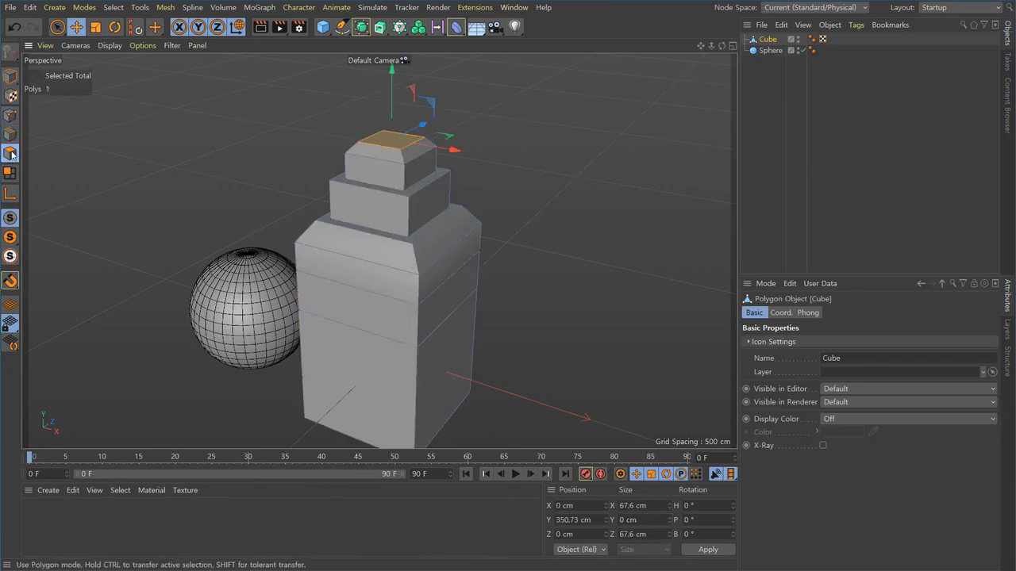
left_click(11, 76)
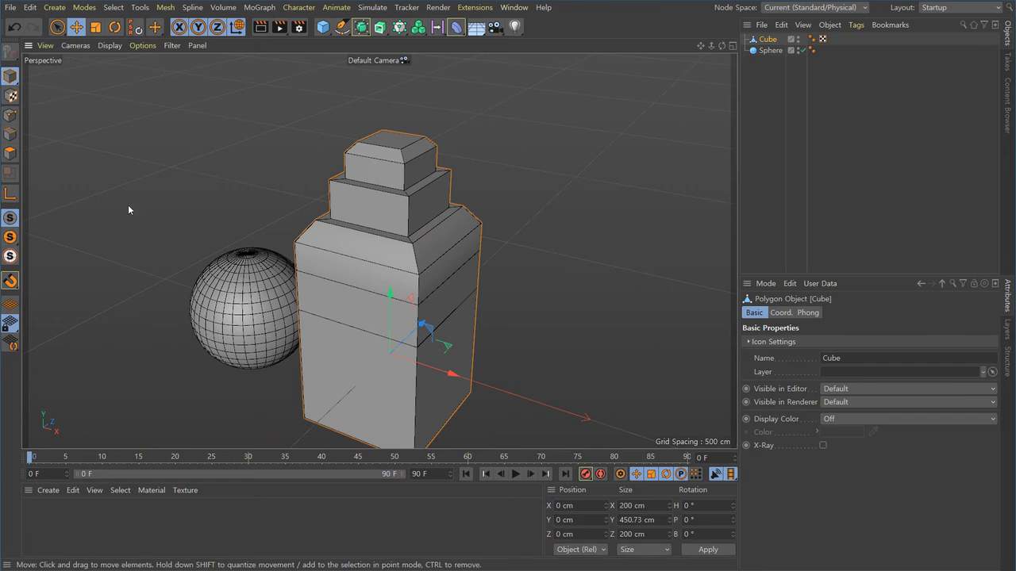
Alternate the cube between edge, polygon, point and model modes, ending with the modelling-mode toggle back to model mode
left_click(11, 135)
left_click(10, 153)
left_click(10, 135)
left_click(11, 153)
left_click(8, 130)
left_click(8, 119)
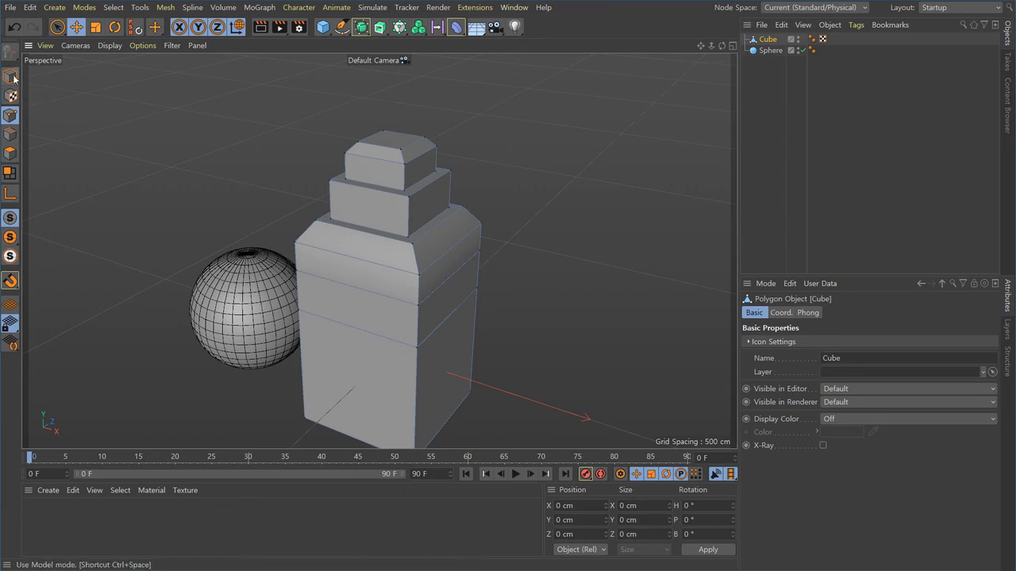
left_click(10, 76)
left_click(10, 115)
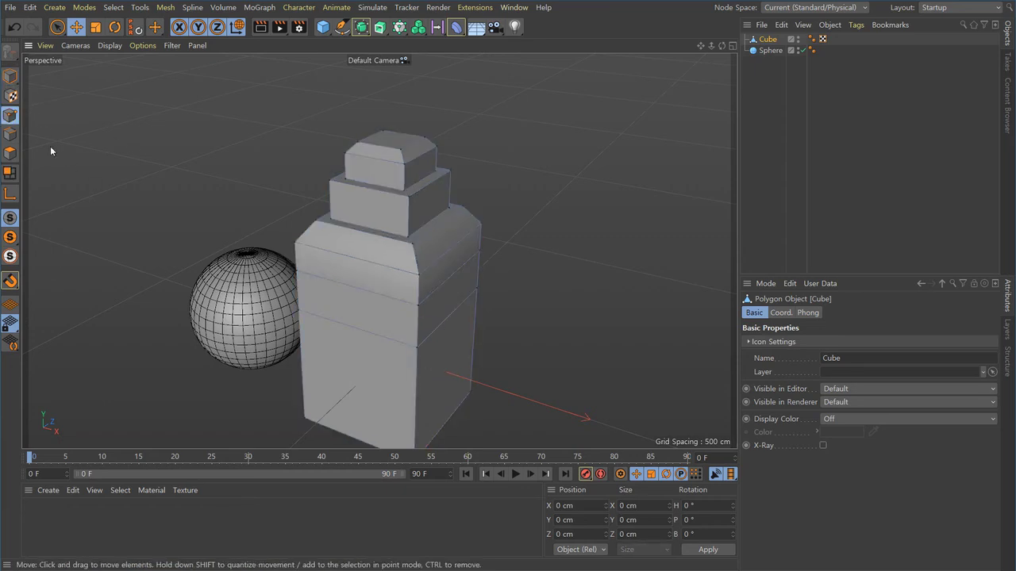
key("Return")
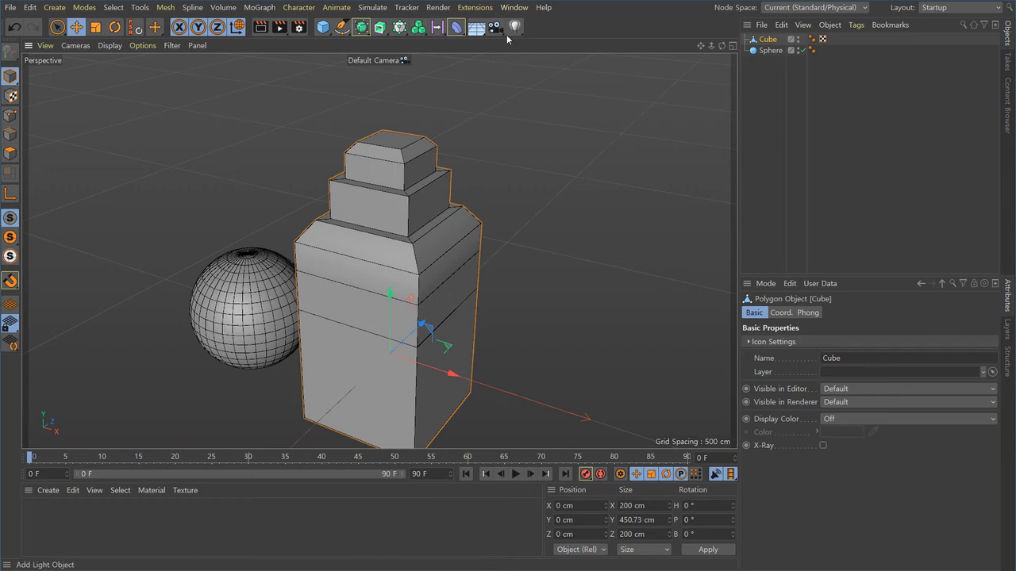
Open Customize Commands, filter the command names by "model" and select the Model command to check its shortcut
left_click(513, 7)
mouse_move(534, 28)
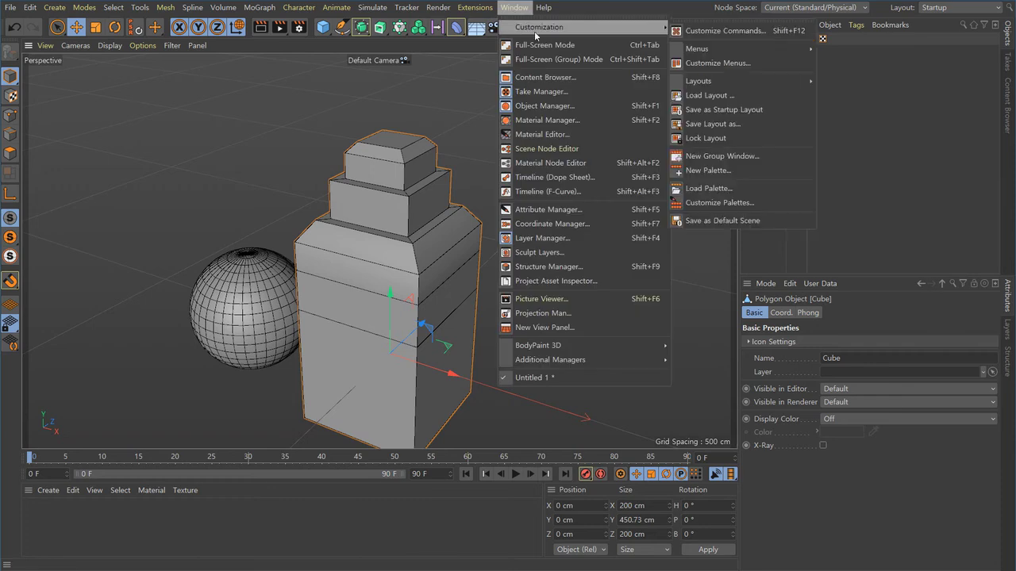
left_click(714, 31)
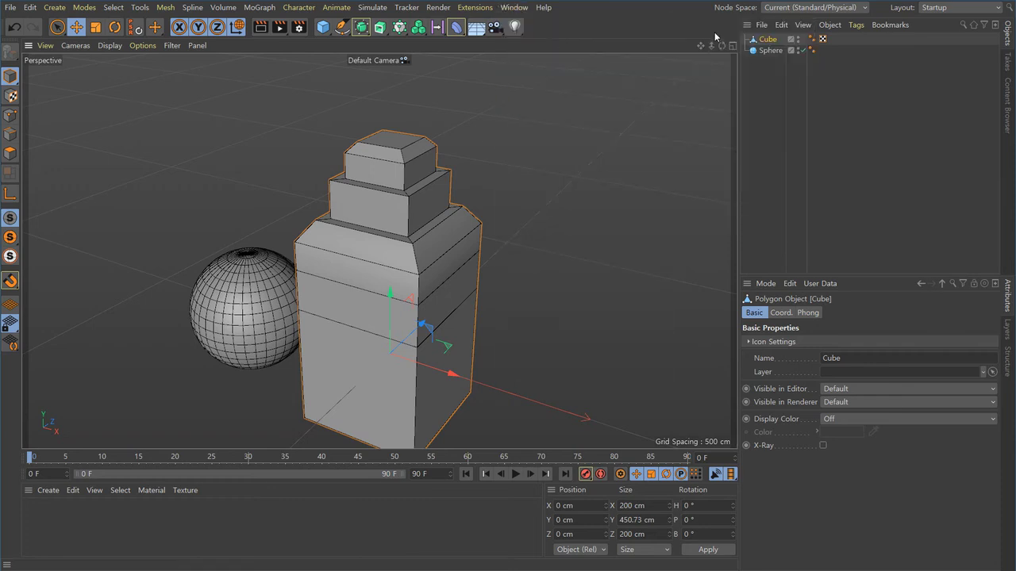
left_click_drag(774, 31, 553, 88)
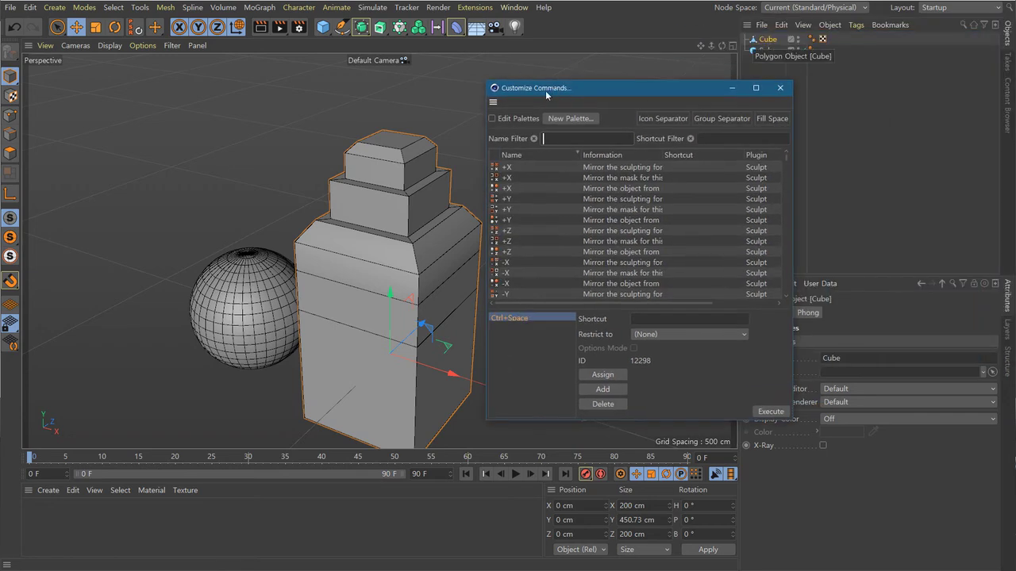
type("model")
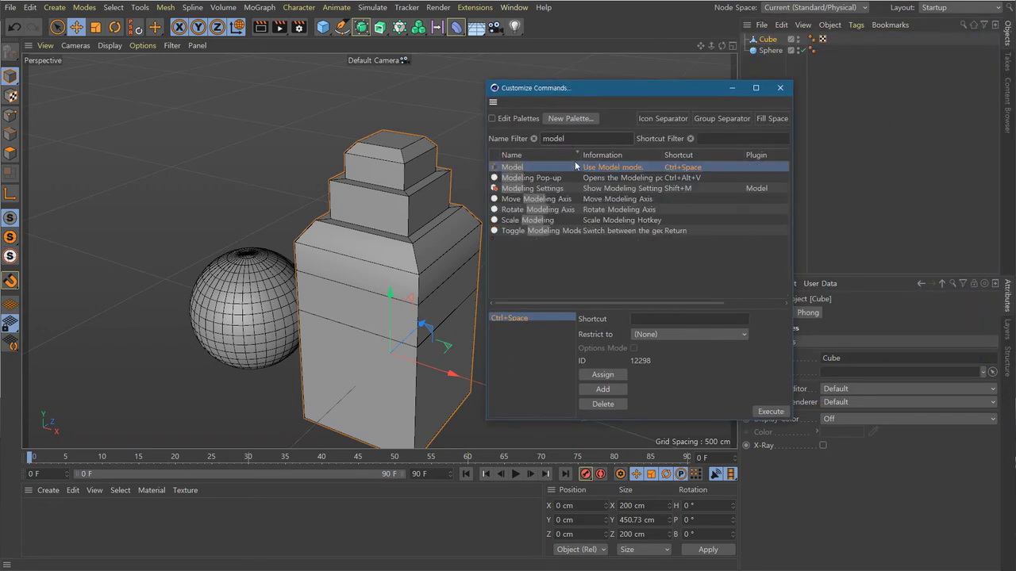
left_click(546, 169)
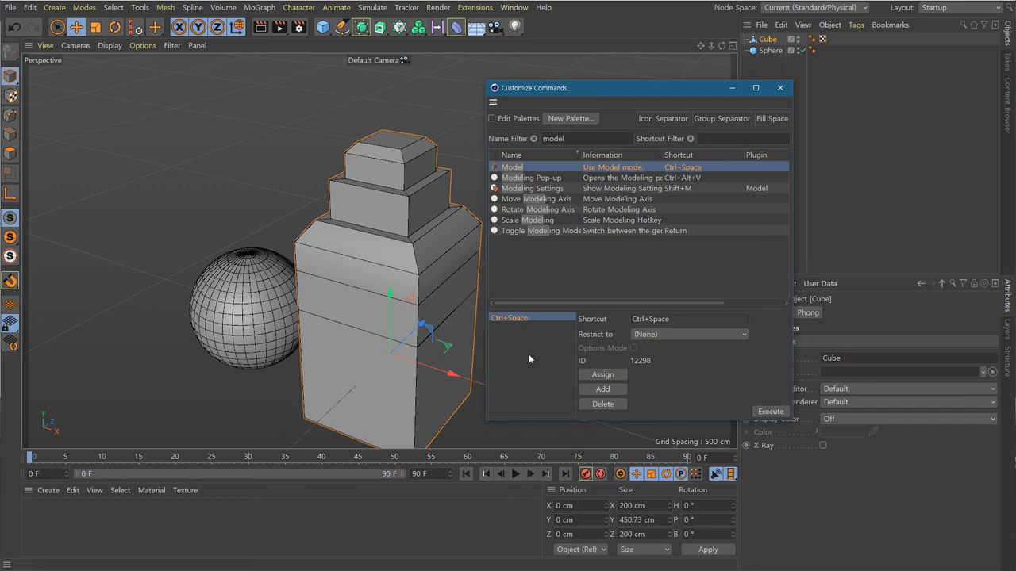
Delete the Model command's shortcut, reassign it as Ctrl+Space and close Customize Commands
left_click(595, 407)
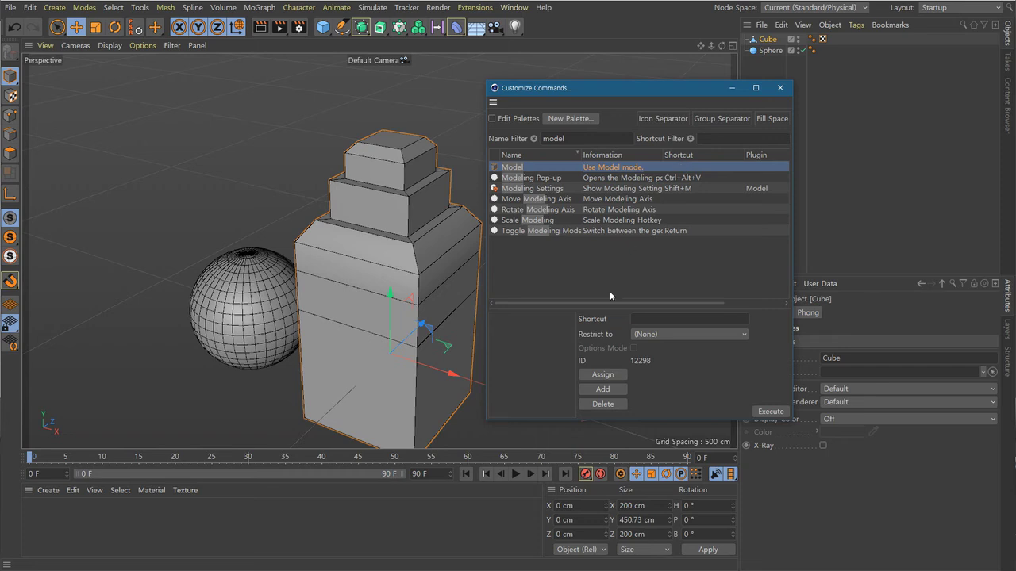
left_click(655, 320)
key("ctrl+space")
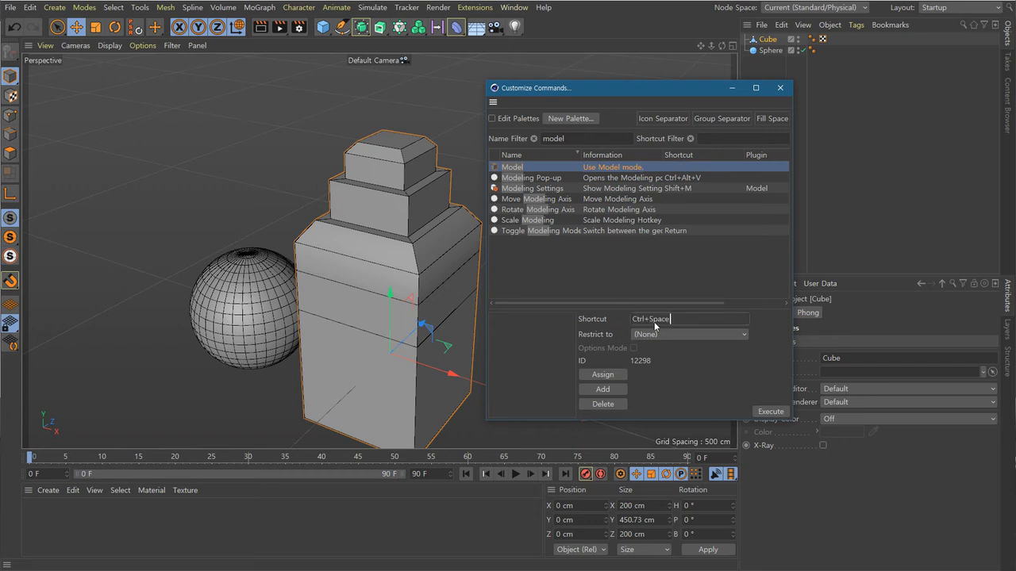
left_click(622, 374)
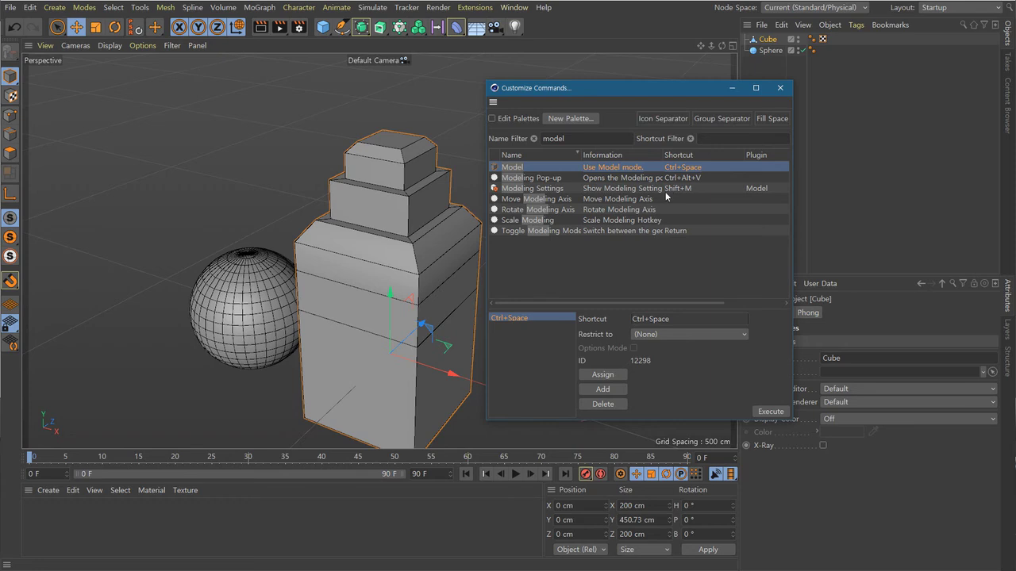
left_click(781, 87)
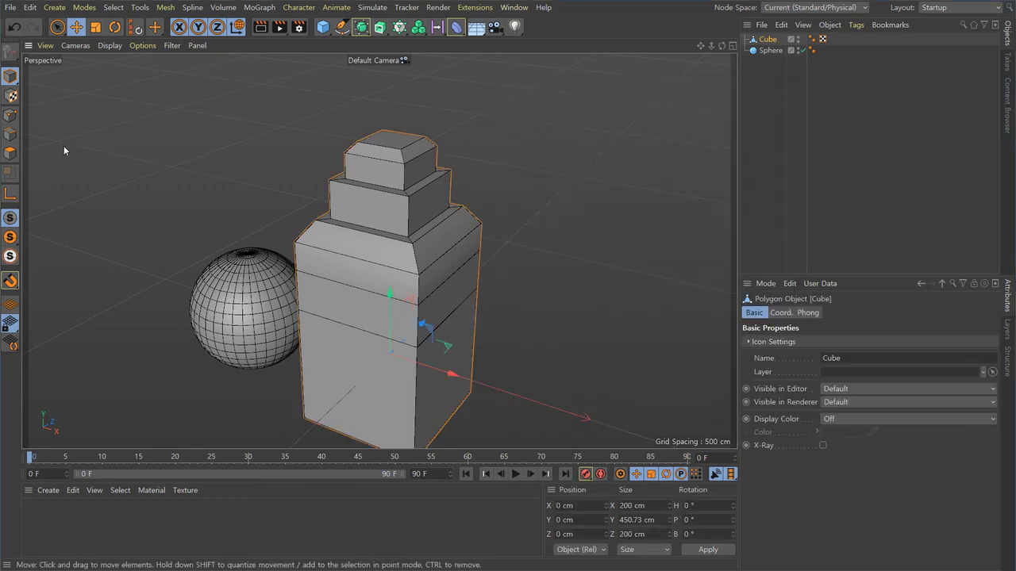
Move the front edge of the cube's bevelled shoulder outward along Z by about 22.7 cm in edge mode, and return to model mode
left_click(11, 116)
left_click(10, 133)
left_click(10, 150)
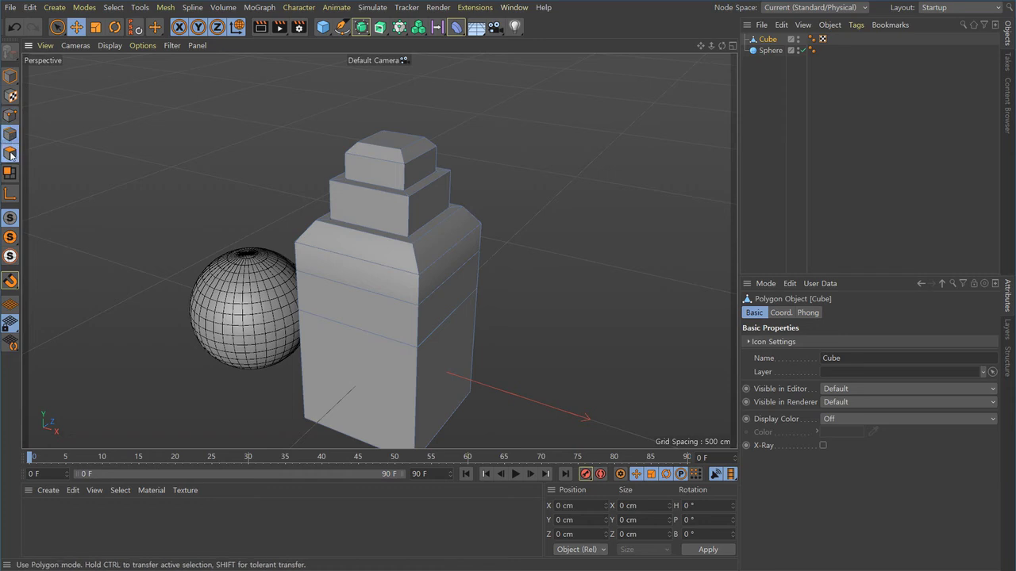
left_click(10, 133)
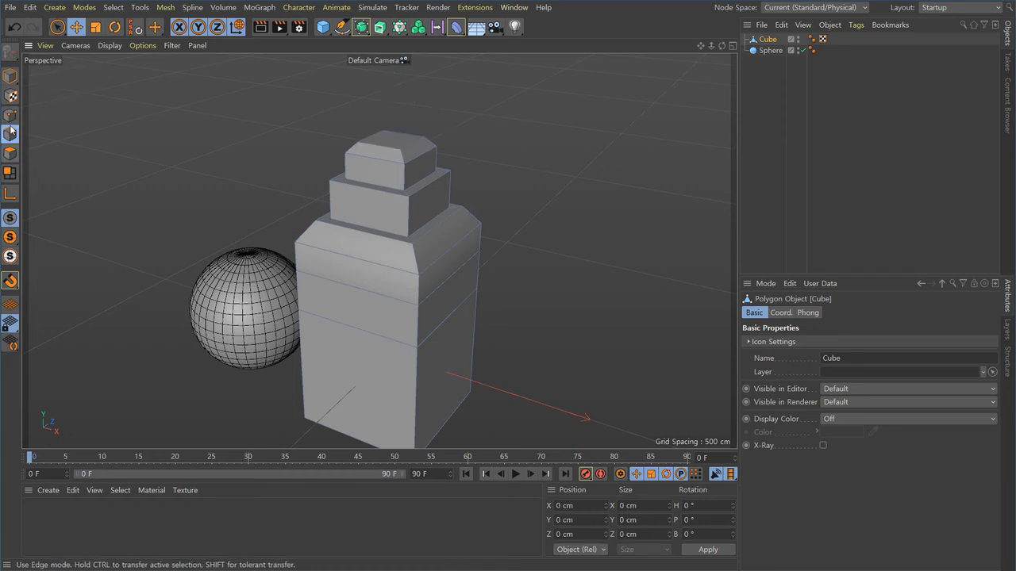
left_click(380, 265)
mouse_move(381, 234)
left_mouse_down()
mouse_move(397, 224)
mouse_move(378, 251)
left_mouse_up()
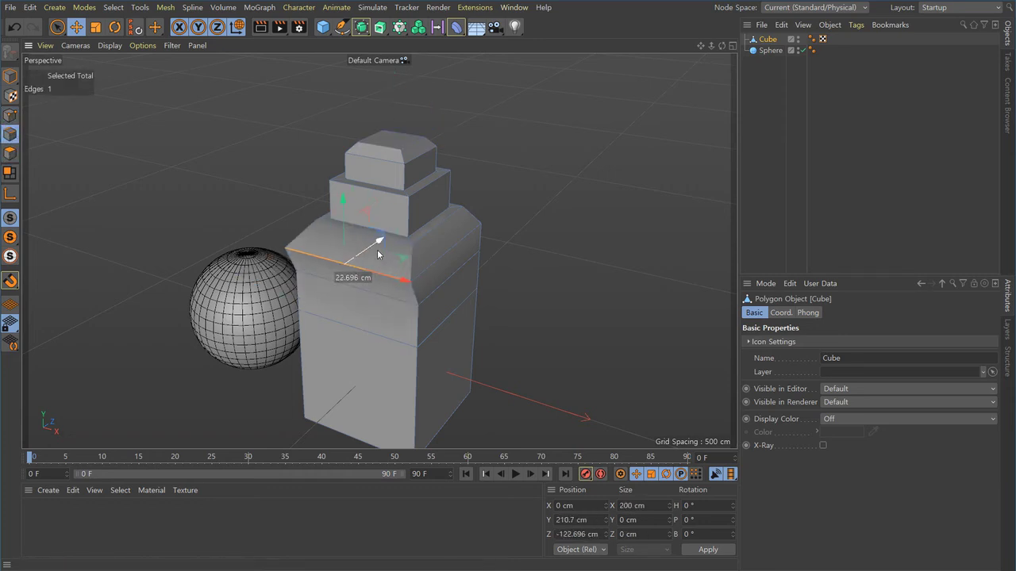
left_click_drag(402, 309, 381, 323, "alt")
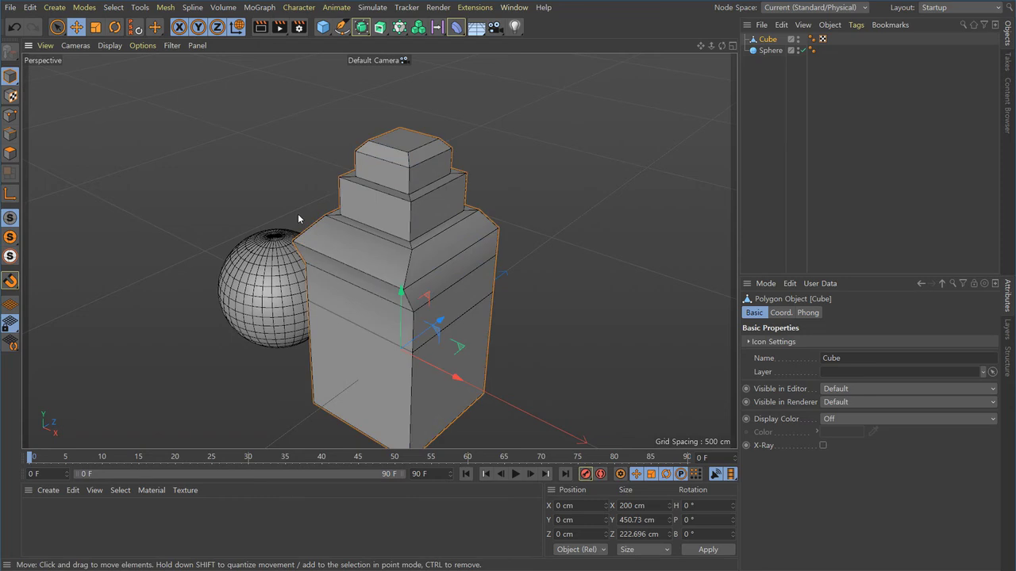
left_click_drag(446, 360, 452, 299, "alt")
scroll(457, 300, "up", 1)
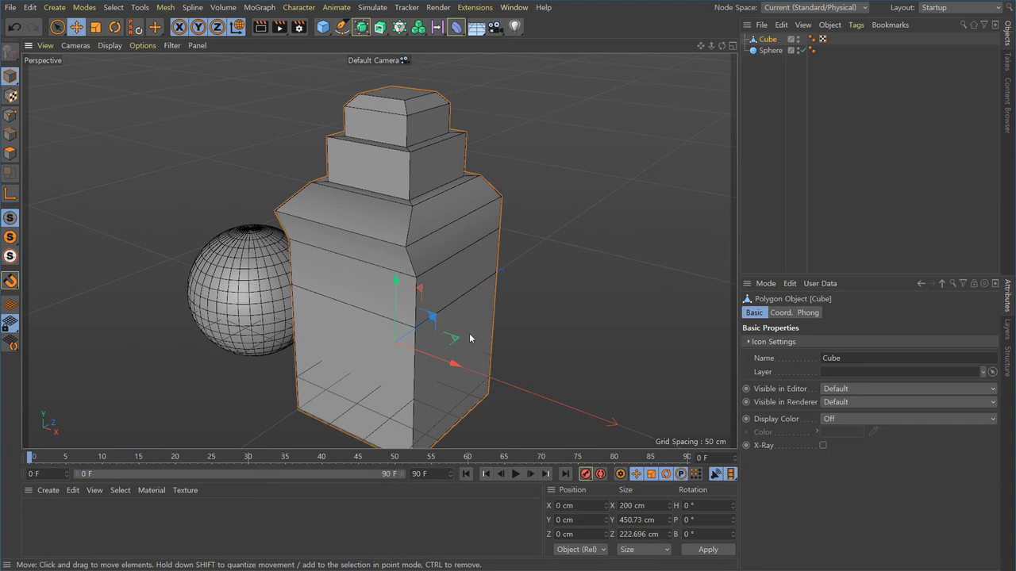
left_click(54, 7)
mouse_move(100, 46)
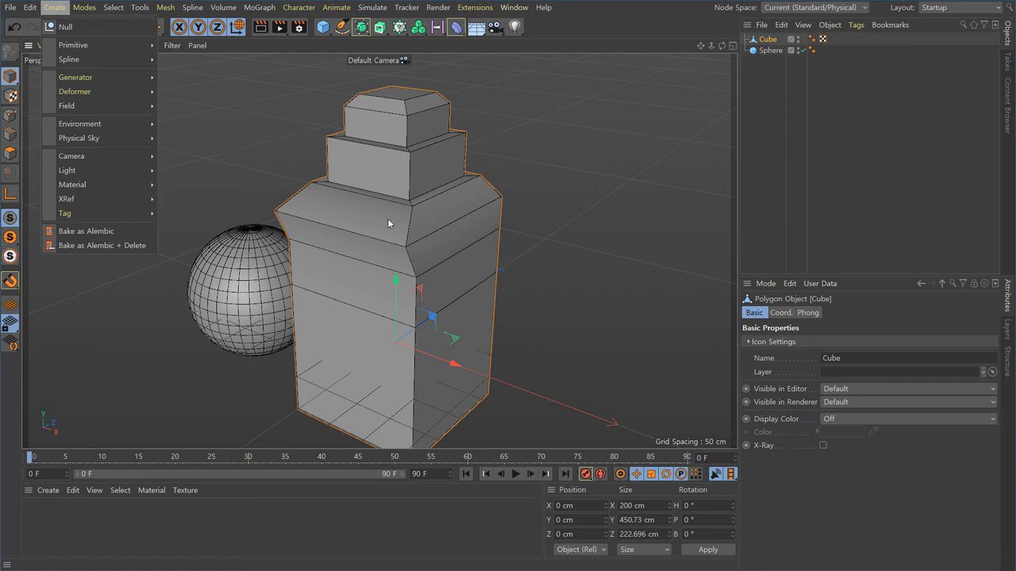
left_click(548, 255)
Deselect the cube and activate the Spline Pen with the front view shown full size
left_click_drag(541, 272, 549, 319, "alt")
right_click_drag(539, 320, 494, 318, "alt")
left_click_drag(494, 318, 226, 333, "alt")
middle_click_drag(336, 347, 447, 355, "alt")
left_click_drag(447, 356, 422, 357, "alt")
left_click(469, 268)
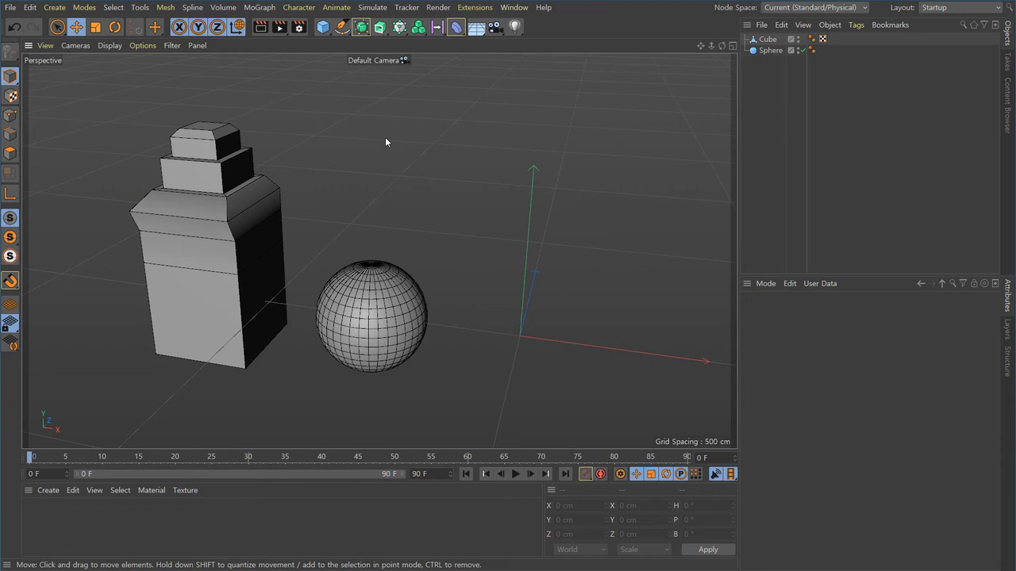
left_click(347, 33)
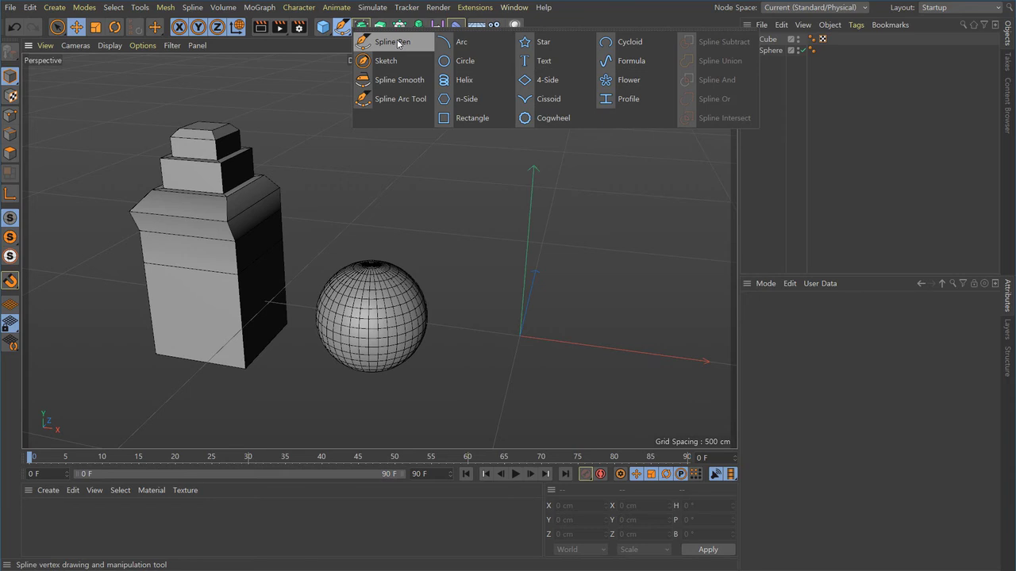
left_click(342, 29)
left_click(404, 42)
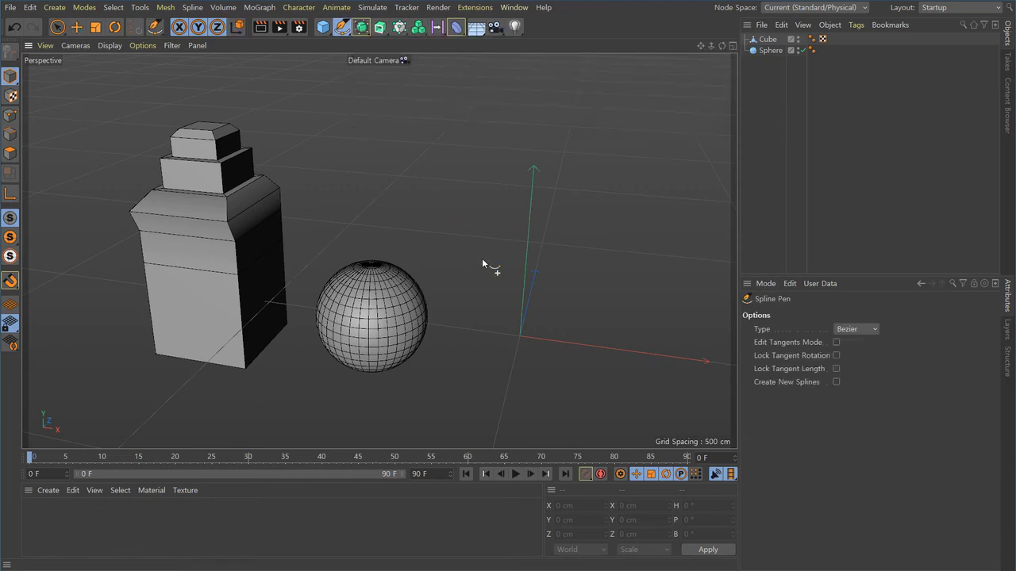
key("F2")
key("F4")
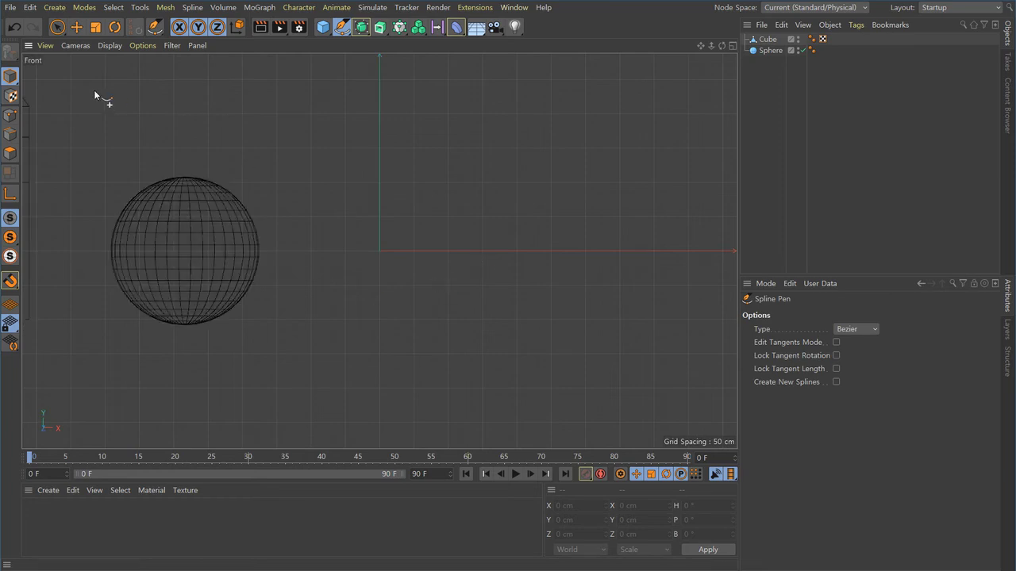
Draw the profile's raised base from the vertical axis at about Y -99 cm, with a flat segment and a slope to about X 134, Y -135 cm
middle_click_drag(430, 250, 384, 319, "alt")
right_click_drag(416, 331, 384, 326, "alt")
mouse_move(391, 347)
middle_mouse_down("alt")
mouse_move(365, 319)
mouse_move(400, 338)
middle_mouse_up("alt")
right_click_drag(400, 338, 430, 352, "alt")
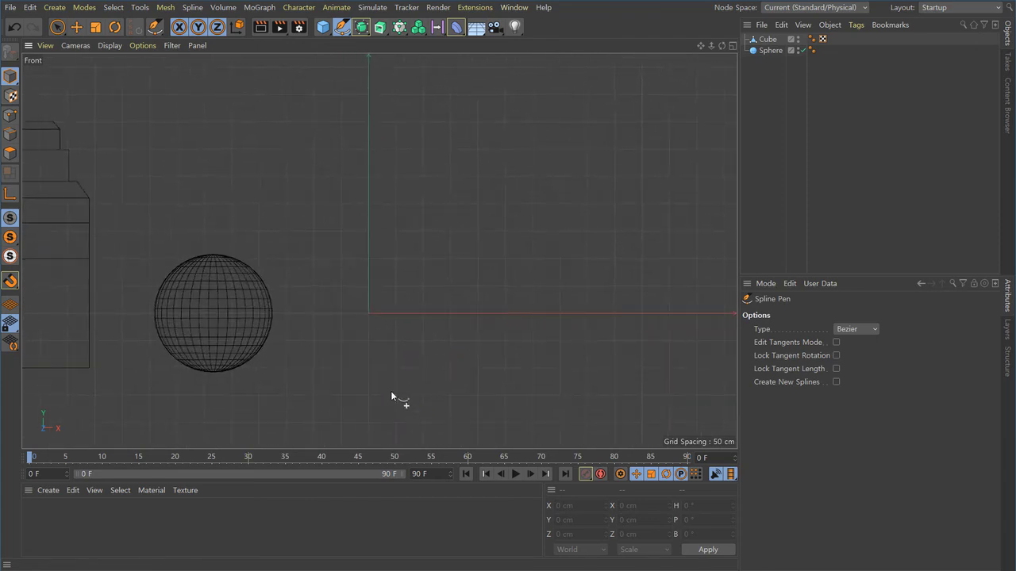
left_click(368, 367)
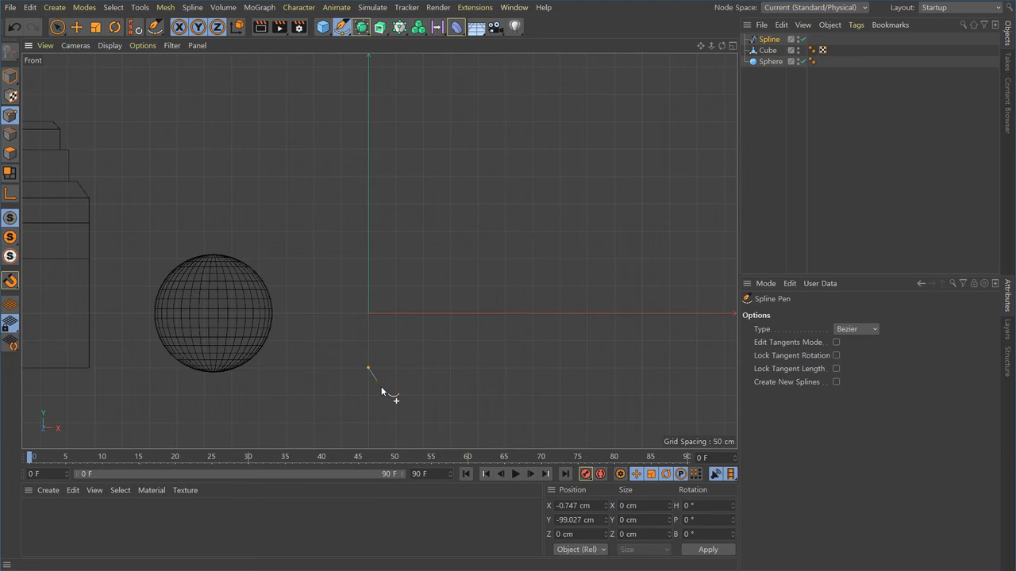
left_click(421, 368)
left_click(441, 386)
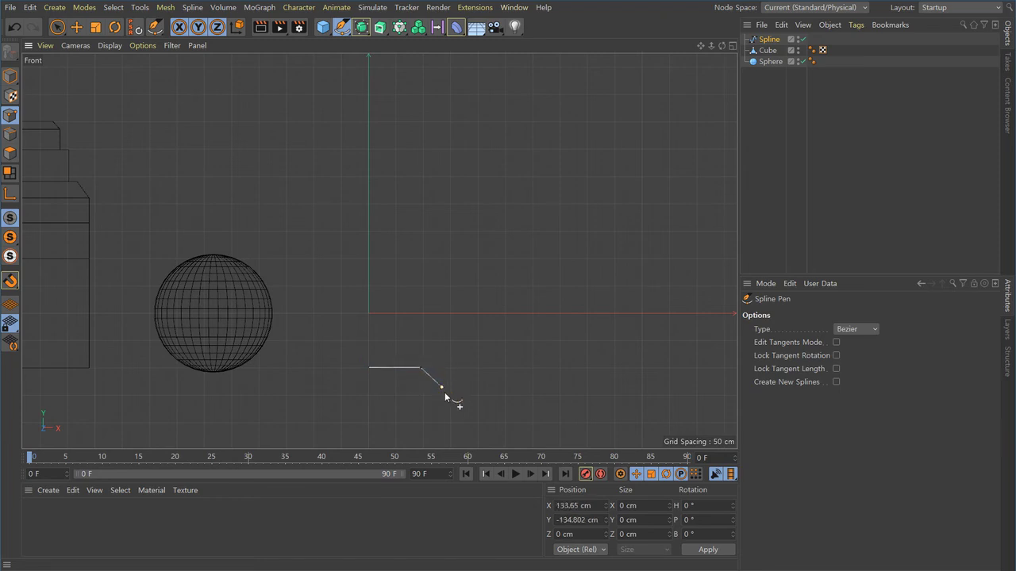
Continue the profile with a flat foot, a small rounded corner and a straight side up to about X 230, Y 447 cm
left_click(485, 388)
left_click(494, 380)
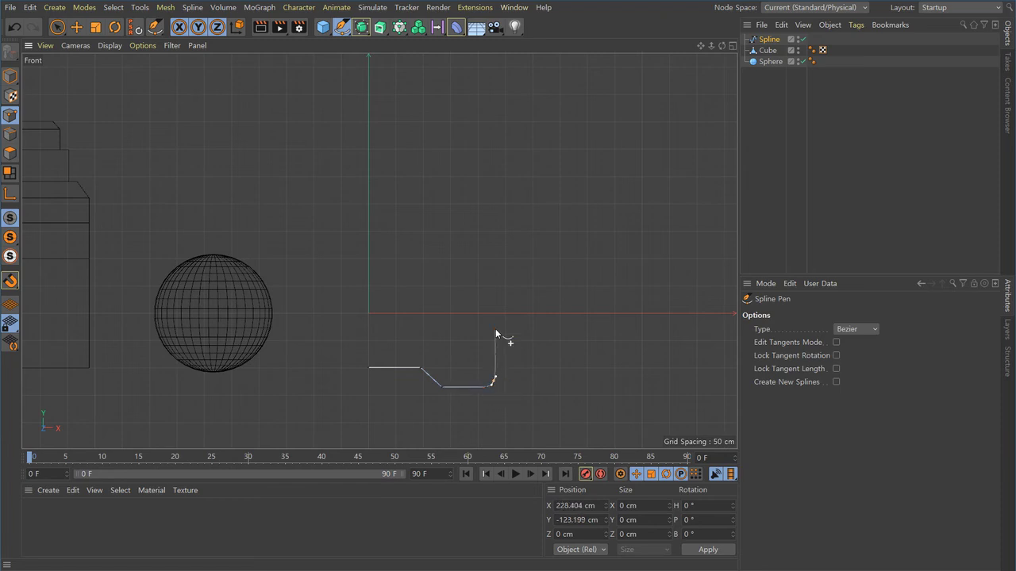
left_click(496, 366)
left_click(495, 71)
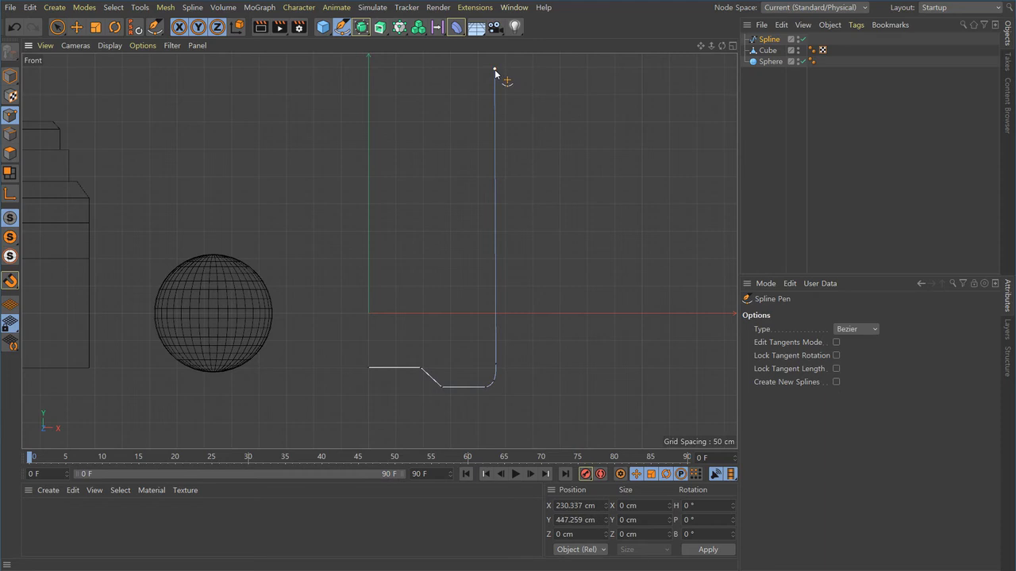
Draw the bottle's curved shoulder and neck through about X 136, Y 570 cm, ending at about X 95, Y 715 cm
middle_click_drag(462, 157, 449, 374, "alt")
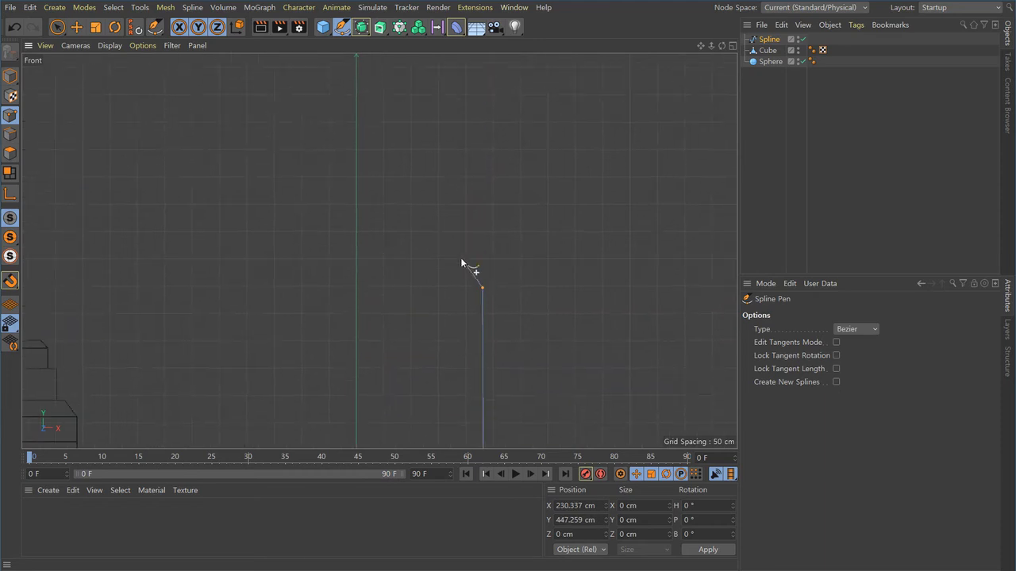
left_click_drag(476, 266, 422, 205)
middle_click_drag(380, 278, 378, 319, "alt")
right_click_drag(378, 319, 470, 317, "alt")
middle_click_drag(471, 317, 455, 318, "alt")
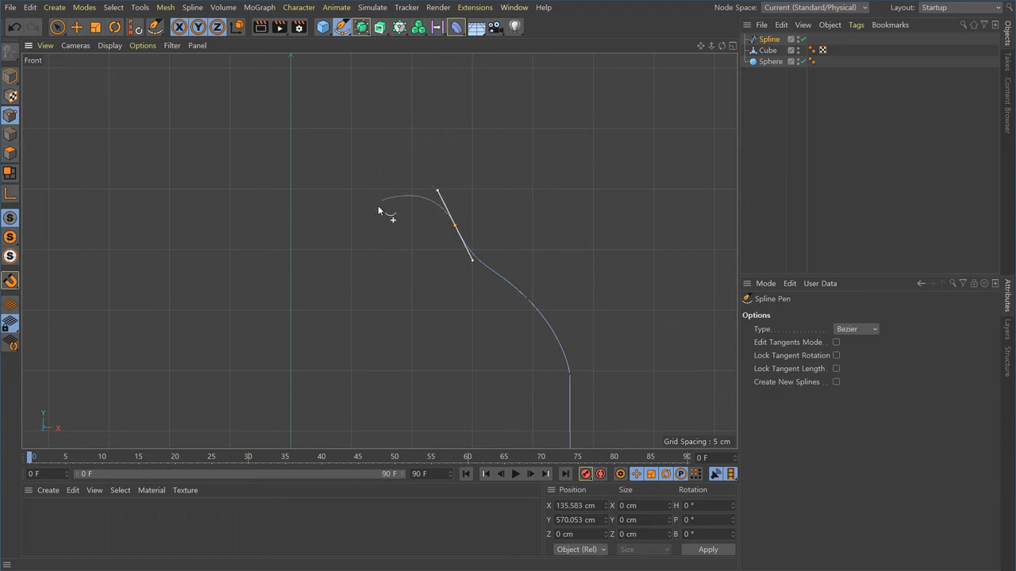
left_click_drag(410, 116, 406, 85)
middle_click_drag(393, 169, 358, 367)
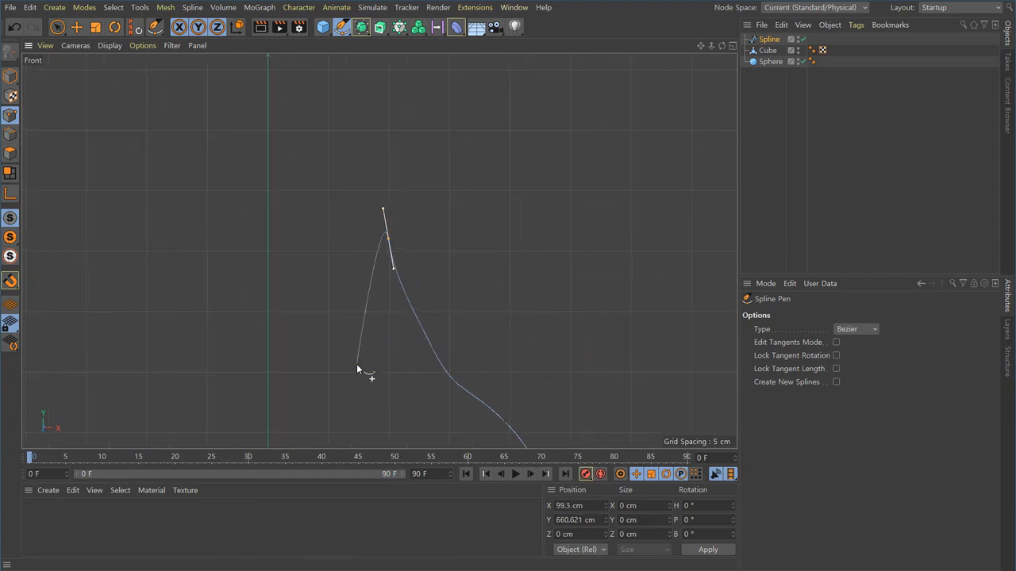
left_click(385, 175)
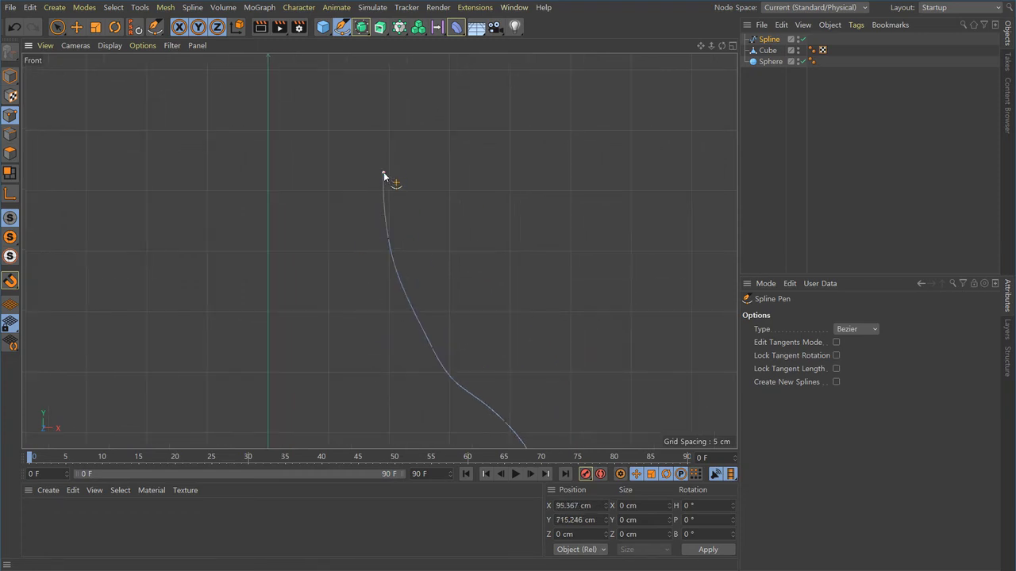
Draw the cap outline with a lip out to about X 140 cm and a rounded upper corner, and finish the spline on the vertical axis
left_click(438, 174)
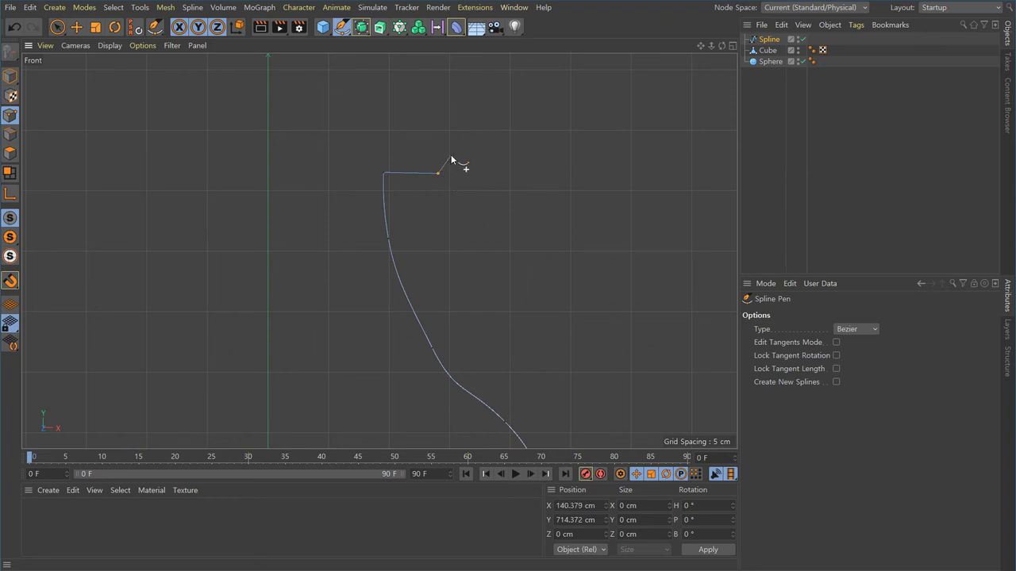
left_click(448, 152)
middle_click_drag(425, 215, 438, 342, "alt")
left_click_drag(455, 197, 450, 184)
left_click(421, 168)
left_click(281, 165)
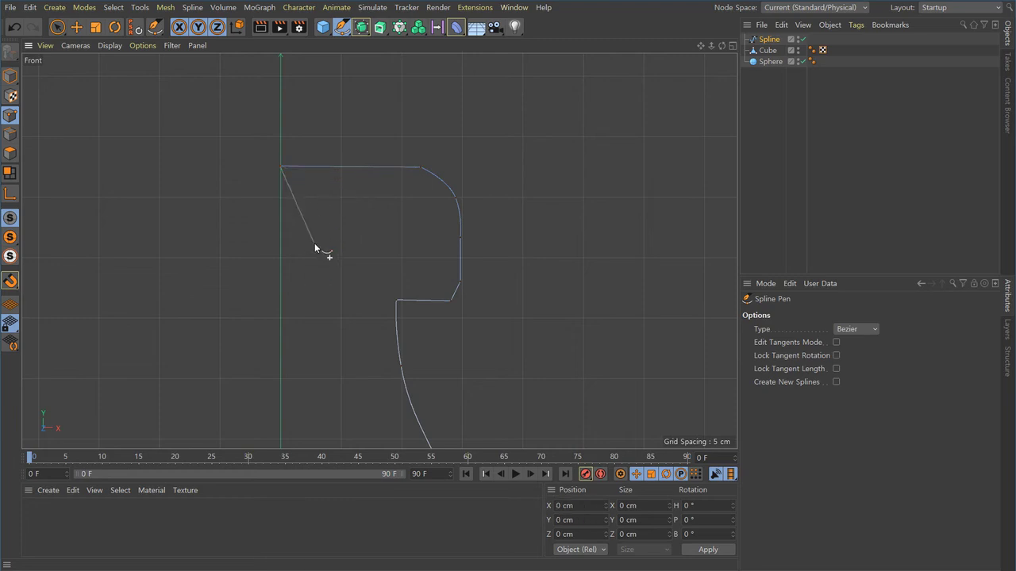
key("Escape")
Select all profile points except the two on the vertical axis in point mode and move them about 40.5 cm inward along X
middle_click_drag(362, 413, 336, 248, "alt")
right_click_drag(336, 248, 384, 408, "alt")
middle_click_drag(387, 429, 391, 309, "alt")
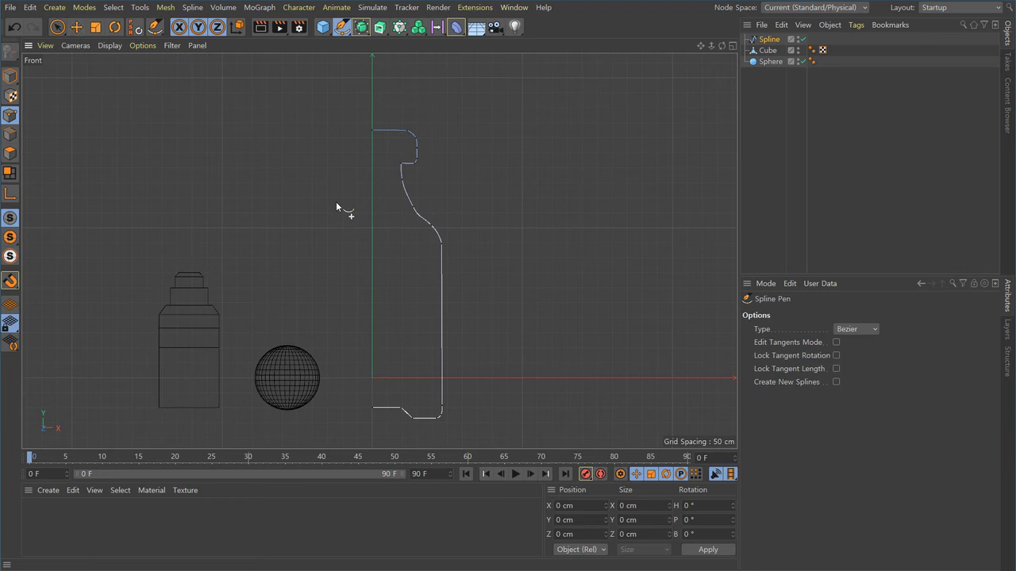
key("e")
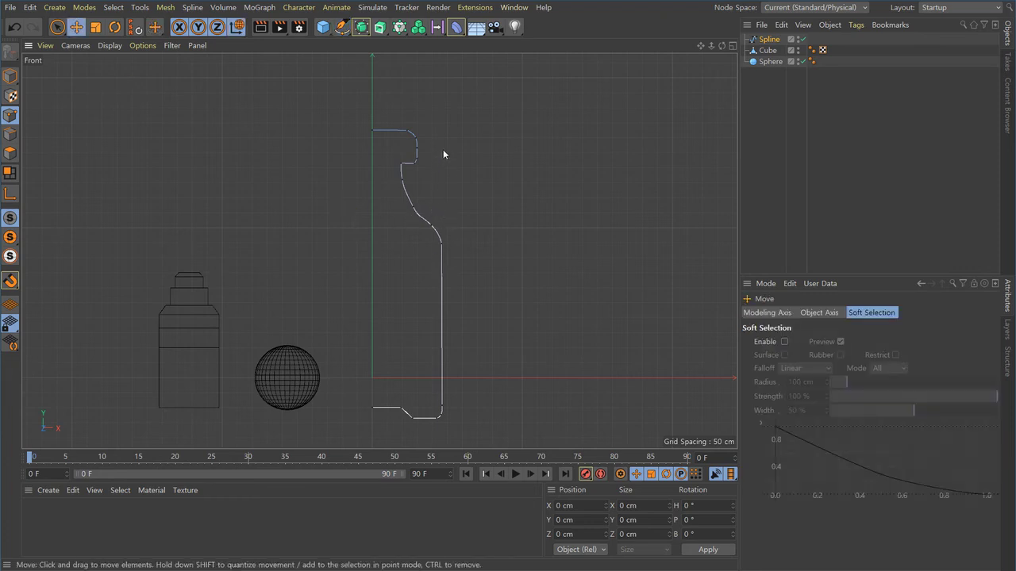
left_click(11, 116)
key("0")
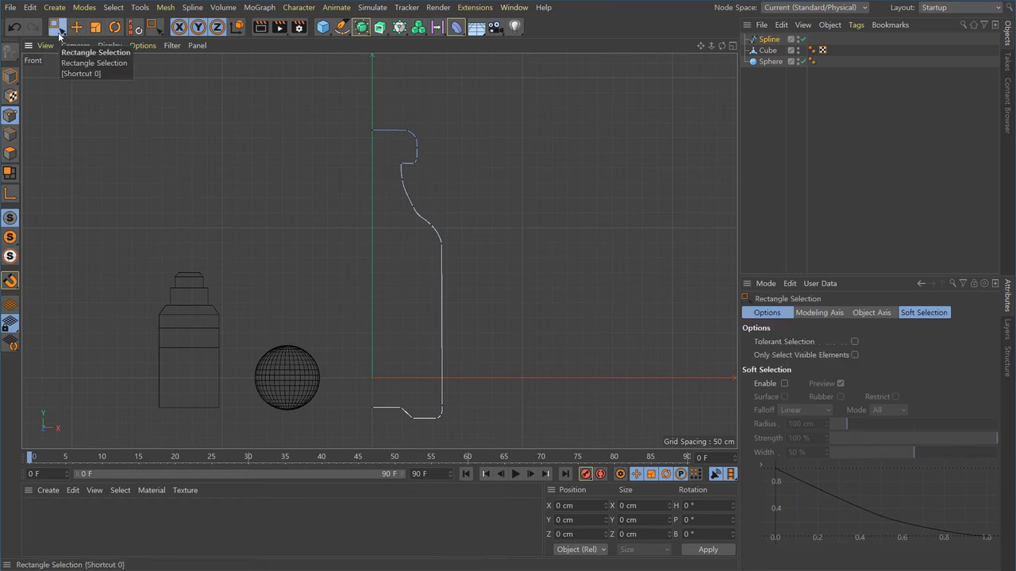
left_click_drag(389, 111, 492, 456)
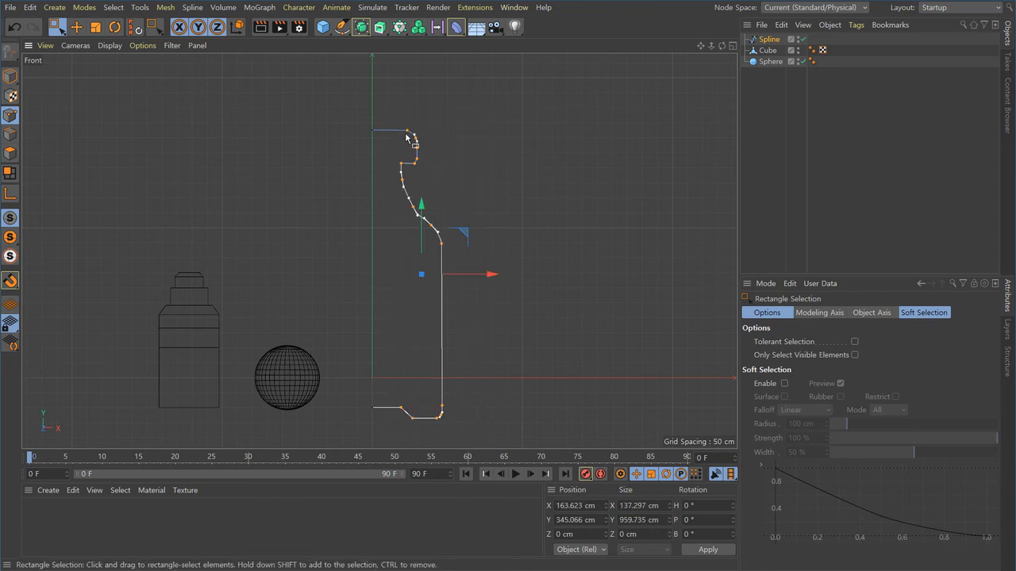
left_click_drag(495, 275, 480, 276)
Select the points along the cap's upper edge and raise them slightly along Y
middle_click_drag(372, 157, 355, 218, "alt")
right_click_drag(304, 191, 353, 229, "alt")
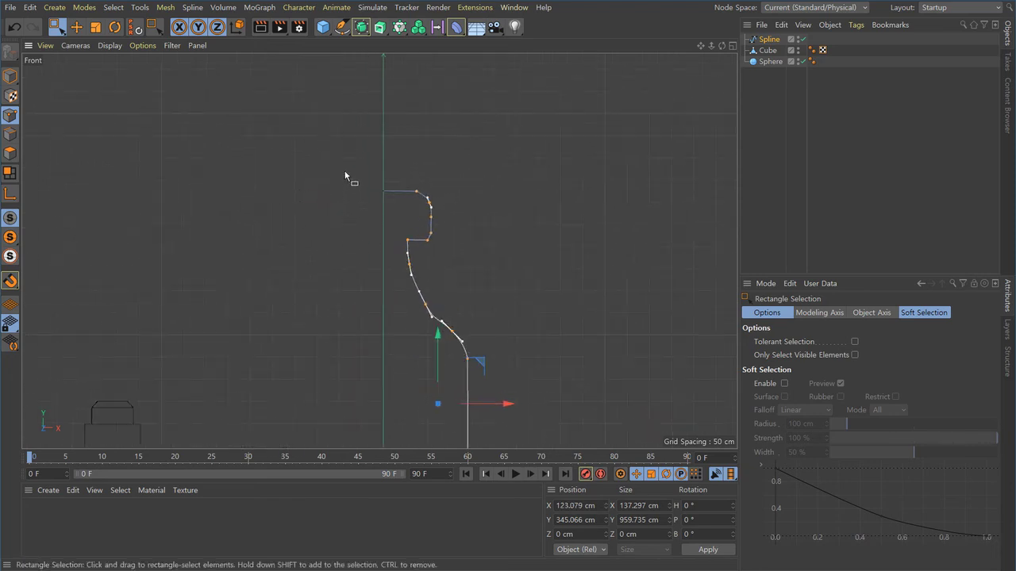
mouse_move(405, 172)
left_mouse_down()
mouse_move(468, 254)
mouse_move(471, 236)
mouse_move(404, 160)
left_mouse_up()
left_click_drag(489, 217, 484, 217)
left_click_drag(356, 156, 439, 212)
left_click_drag(403, 128, 404, 128)
Select the profile's upper endpoint and set its X position to 0 cm
middle_click_drag(471, 401, 460, 305, "alt")
scroll(451, 413, "down", 2)
middle_click_drag(440, 377, 466, 344, "alt")
scroll(368, 160, "up", 3)
middle_click_drag(368, 160, 330, 263, "alt")
scroll(337, 258, "up", 1)
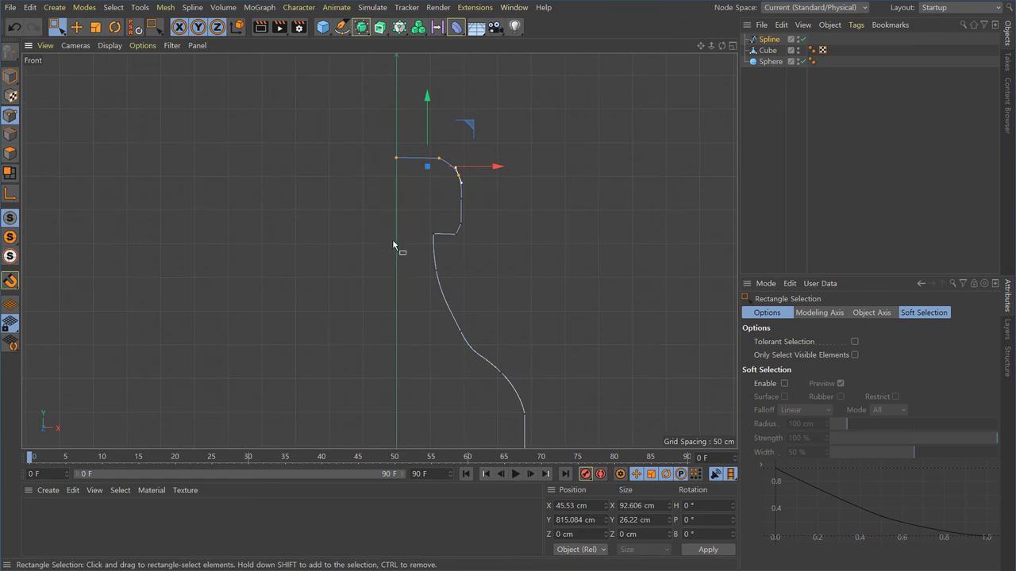
left_click(390, 171)
left_click_drag(383, 137, 403, 187)
left_click(582, 506)
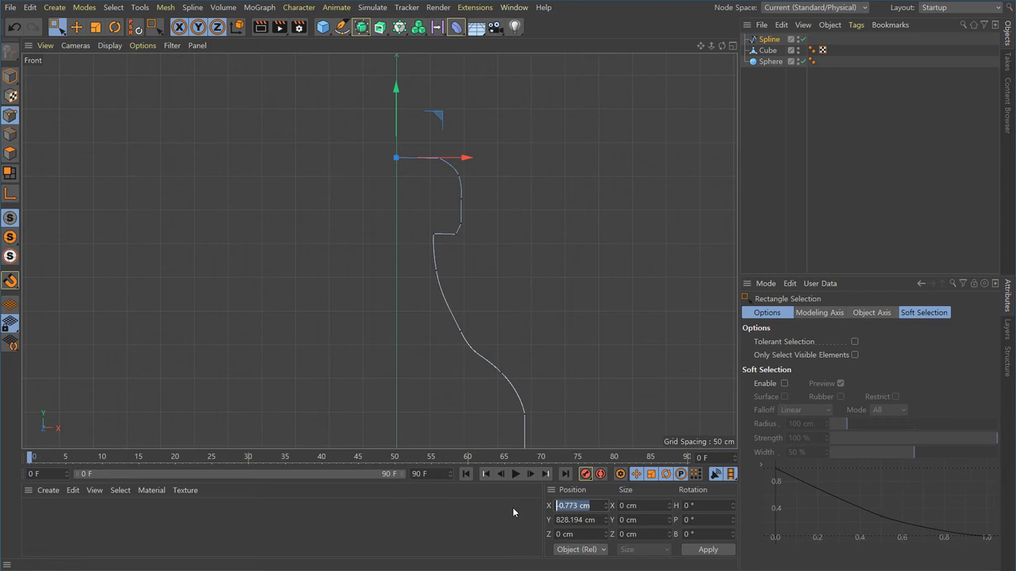
type("0")
key("Return")
Select the profile's lower endpoint and set its X position to 0 cm
middle_click_drag(472, 375, 452, 59, "alt")
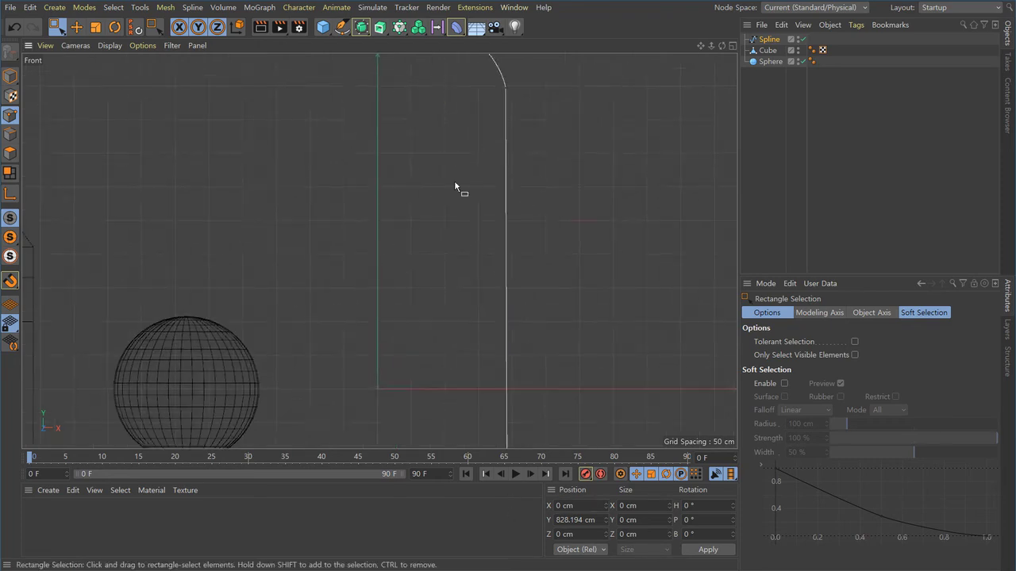
middle_click_drag(389, 435, 383, 230, "alt")
middle_click_drag(382, 294, 373, 291, "alt")
left_click_drag(356, 217, 388, 278)
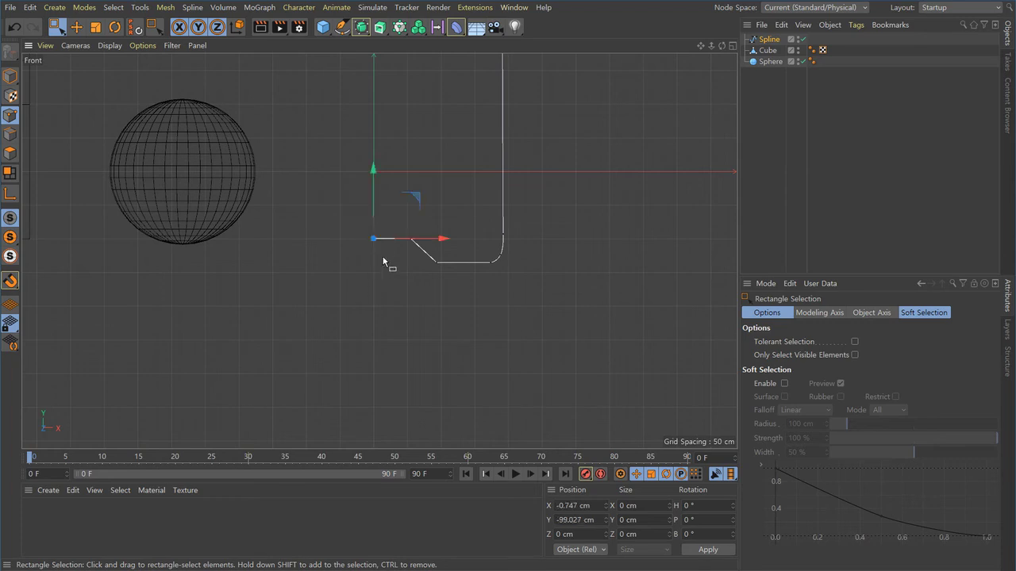
double_click(587, 506)
type("0")
key("Return")
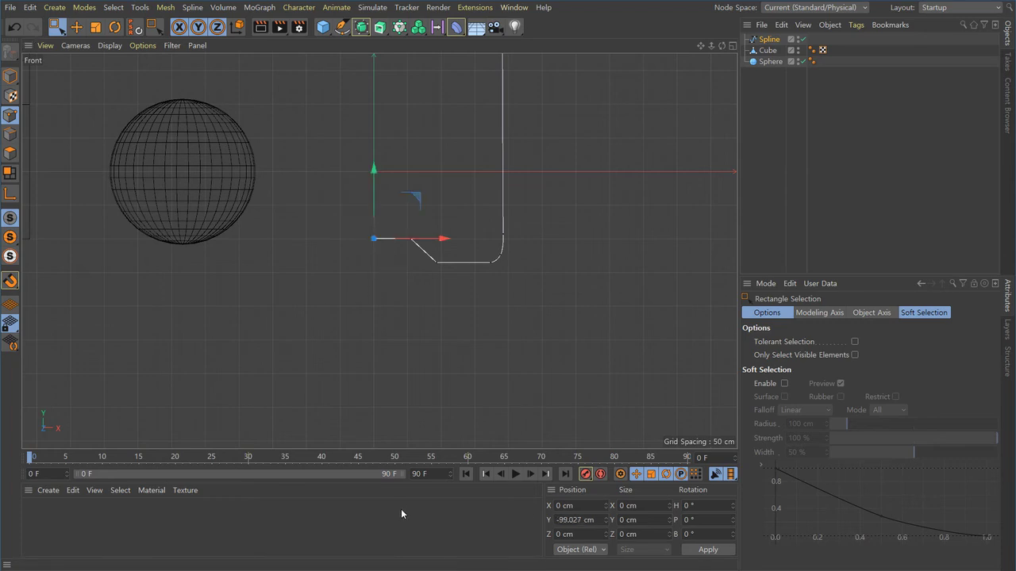
Return to model mode, switch to the perspective view and select the whole profile spline
middle_click_drag(450, 167, 443, 370, "alt")
scroll(439, 287, "down", 2)
middle_click_drag(433, 281, 413, 341, "alt")
scroll(410, 313, "down", 2)
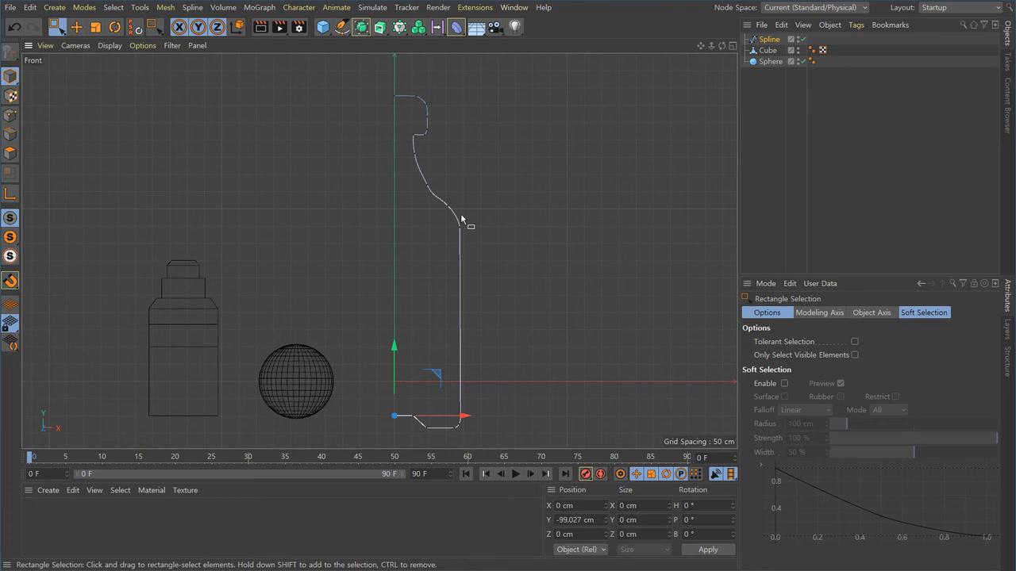
left_click(462, 216)
left_click(524, 210)
key("F1")
scroll(536, 326, "down", 6)
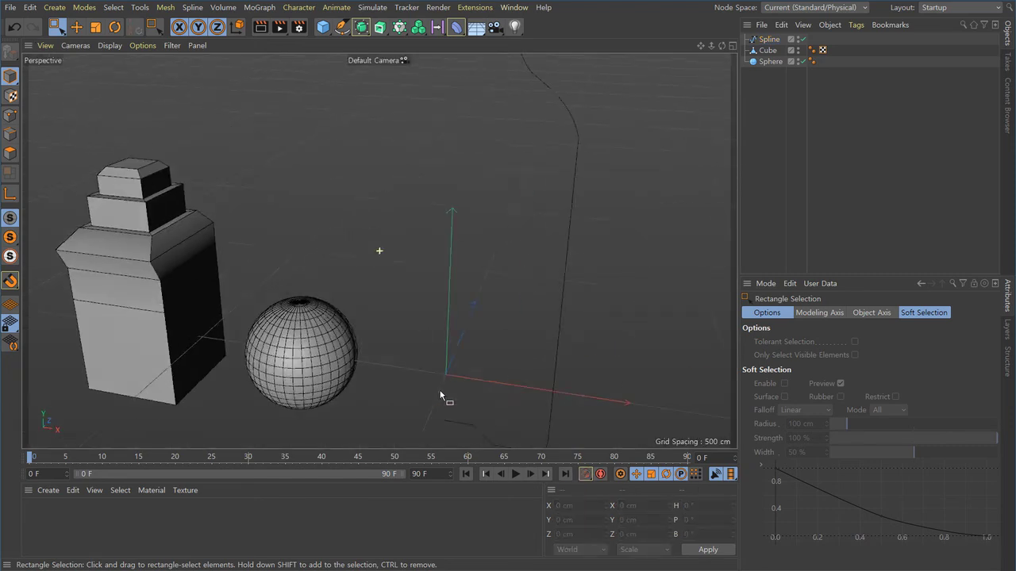
left_click(477, 208)
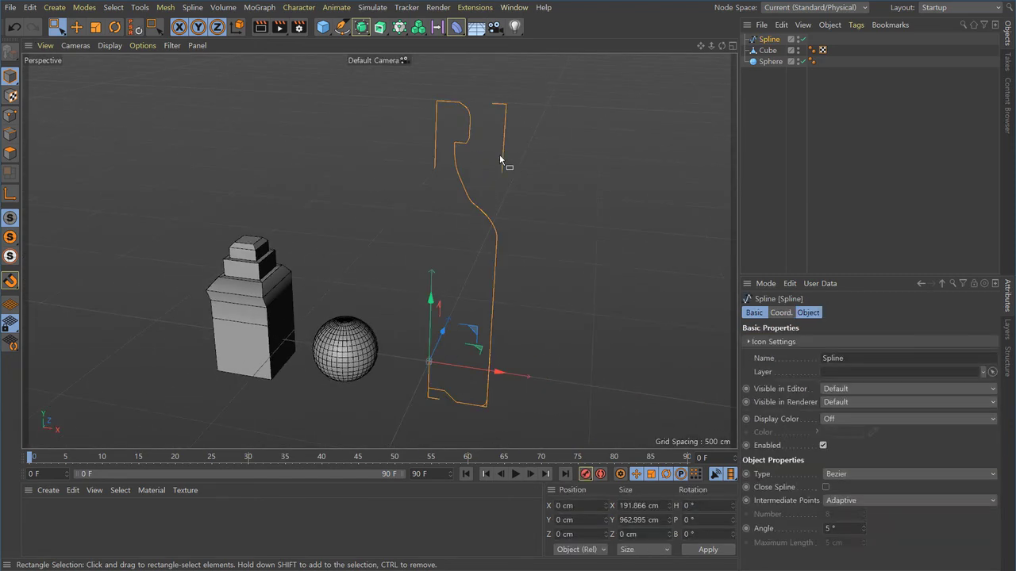
middle_click_drag(456, 267, 443, 271, "alt")
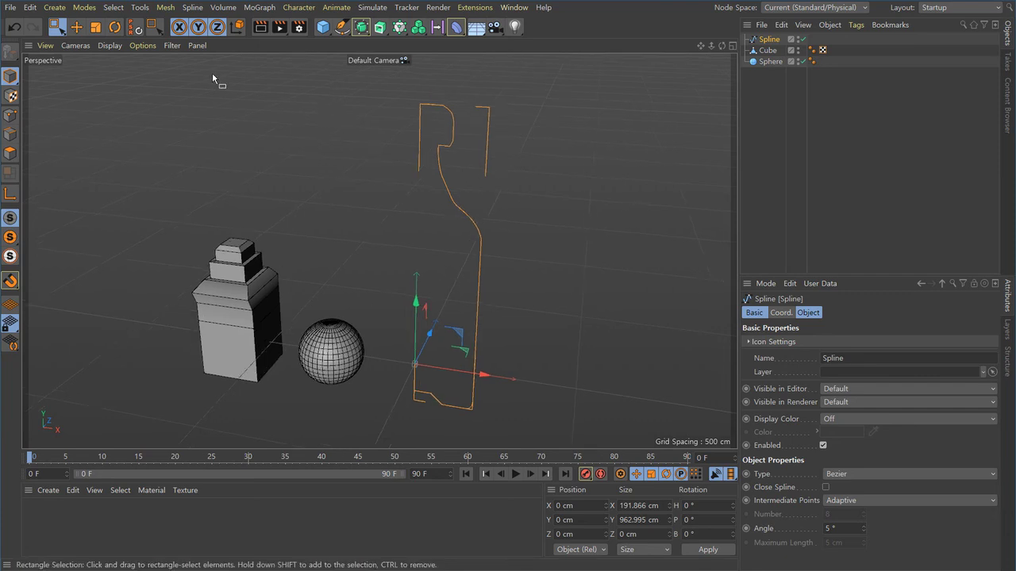
left_click(55, 8)
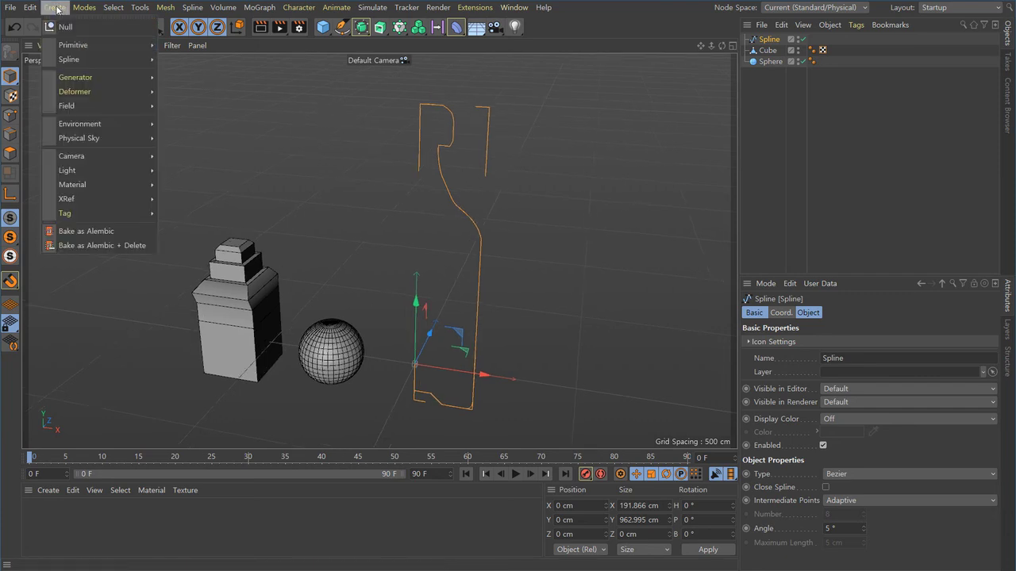
mouse_move(80, 82)
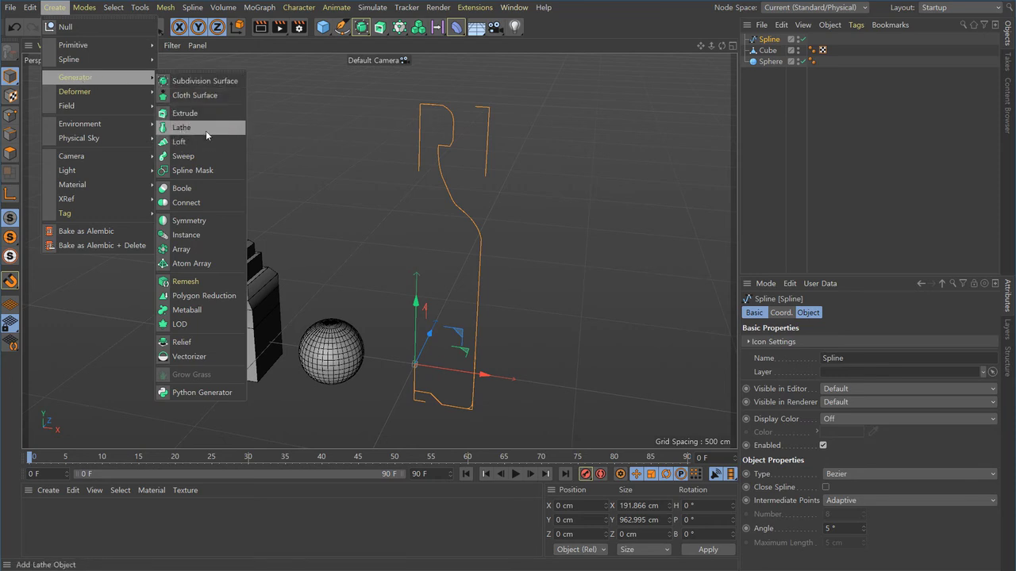
left_click(497, 51)
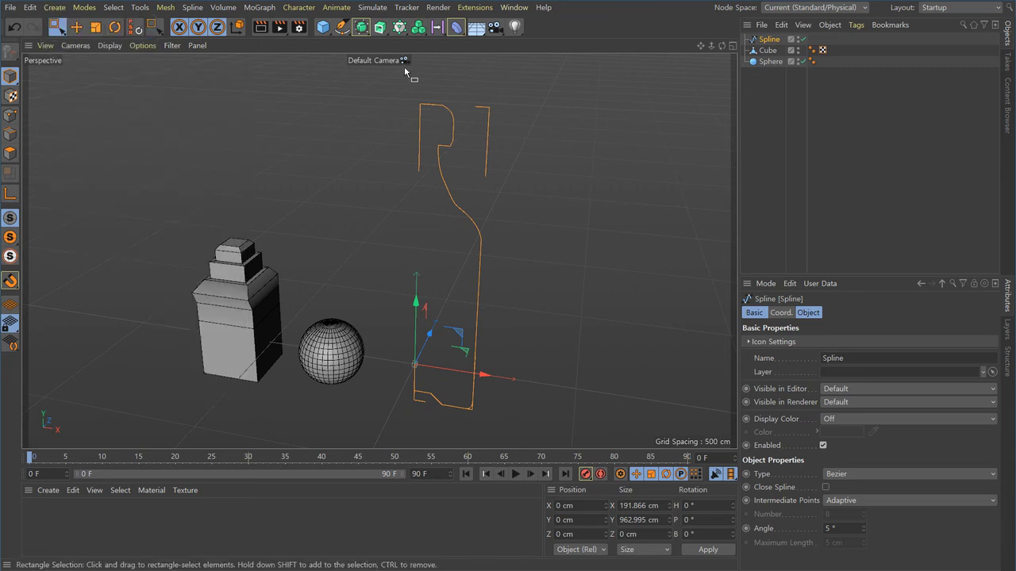
Add a Lathe generator and make the profile spline its child
left_click(381, 28)
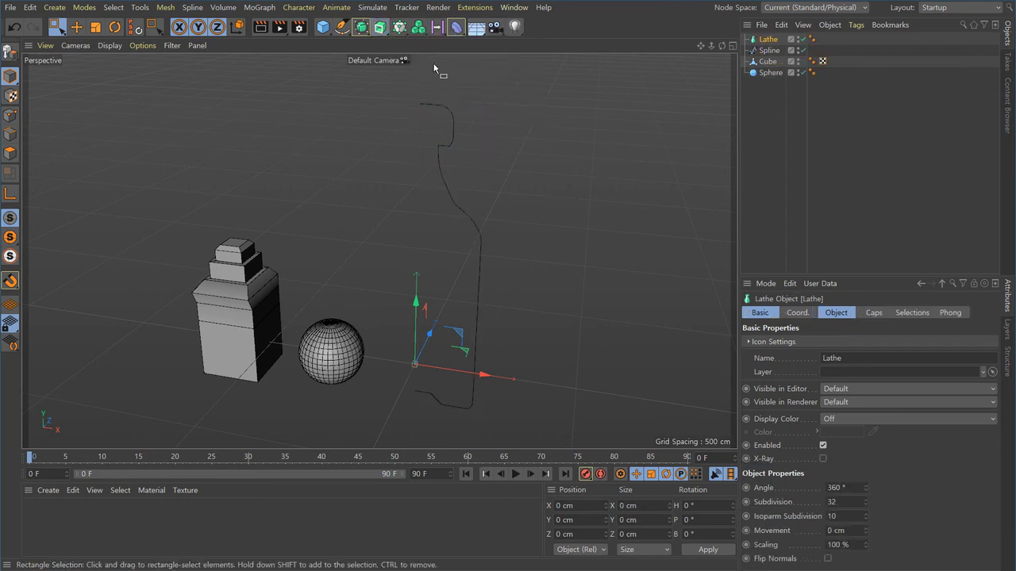
left_click(774, 96)
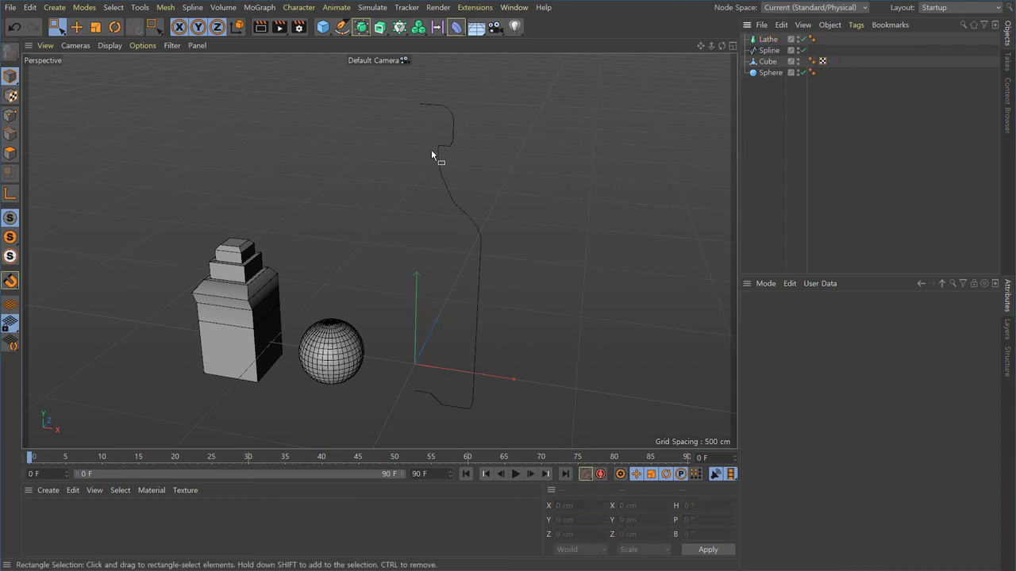
left_click(442, 145)
left_click(766, 97)
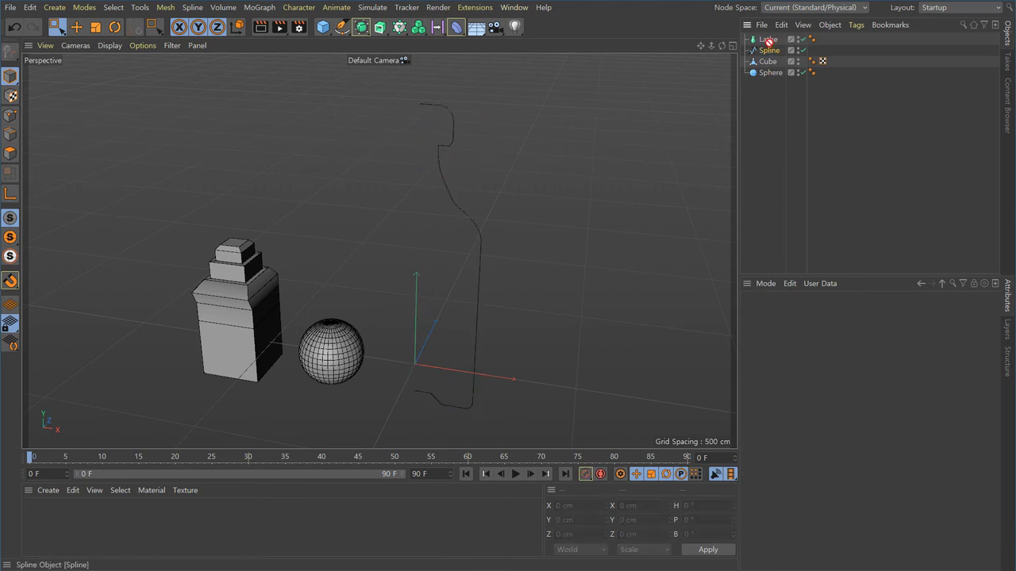
left_click_drag(768, 41, 768, 42)
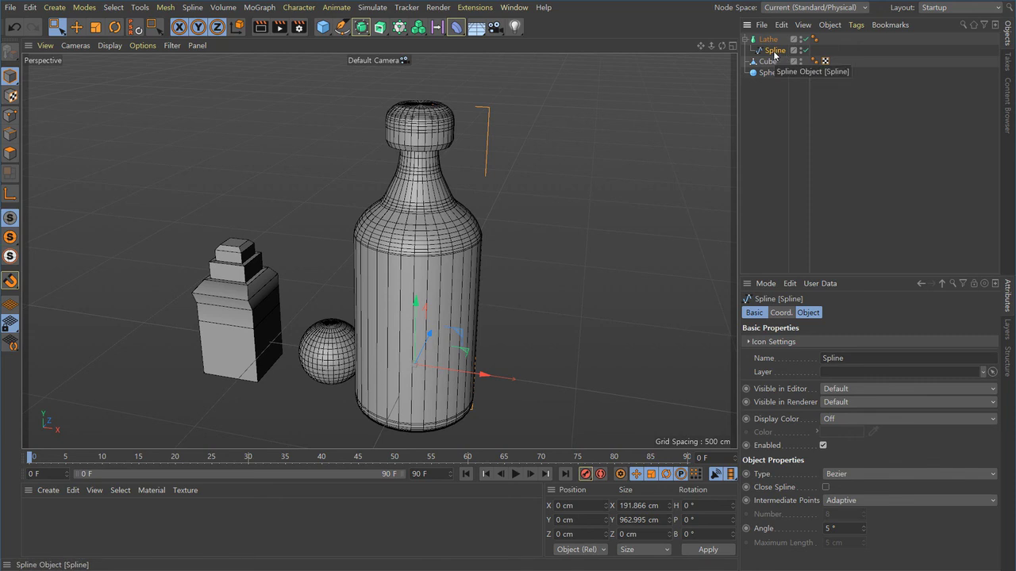
Select the Lathe and its child spline in turn to inspect the revolved bottle from above
left_click(770, 38)
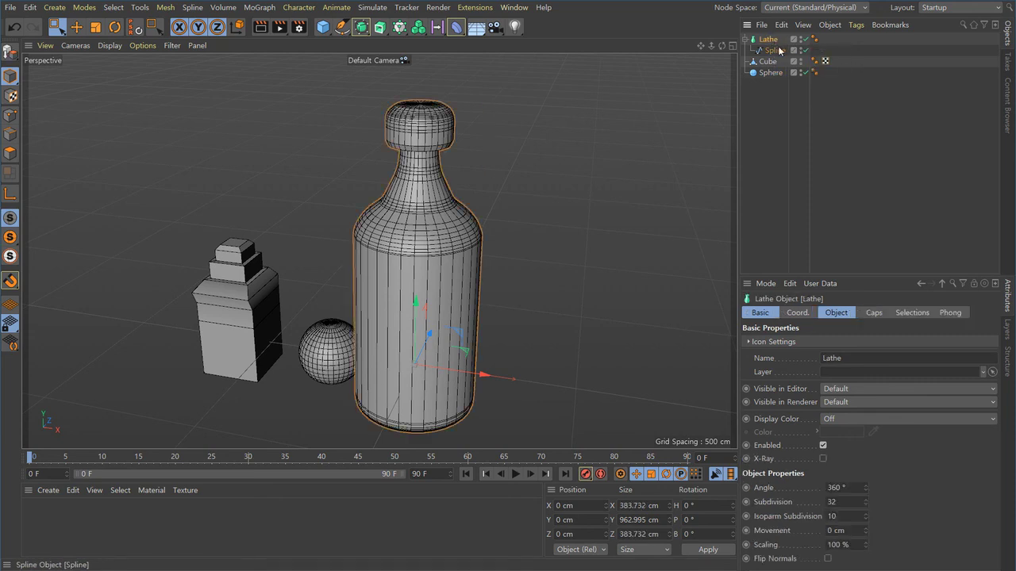
left_click(775, 50)
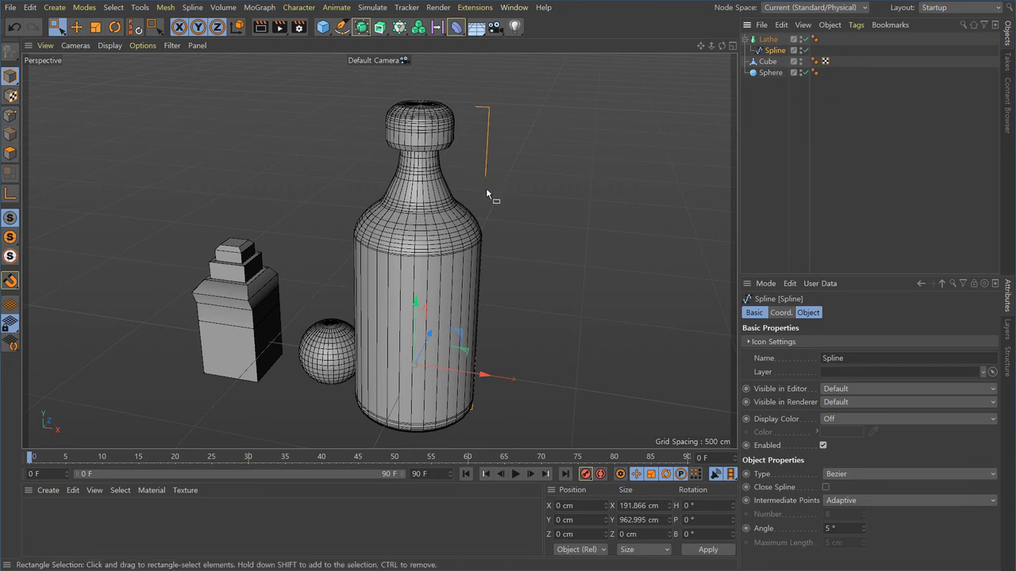
left_click_drag(492, 321, 482, 298, "alt")
left_click(767, 39)
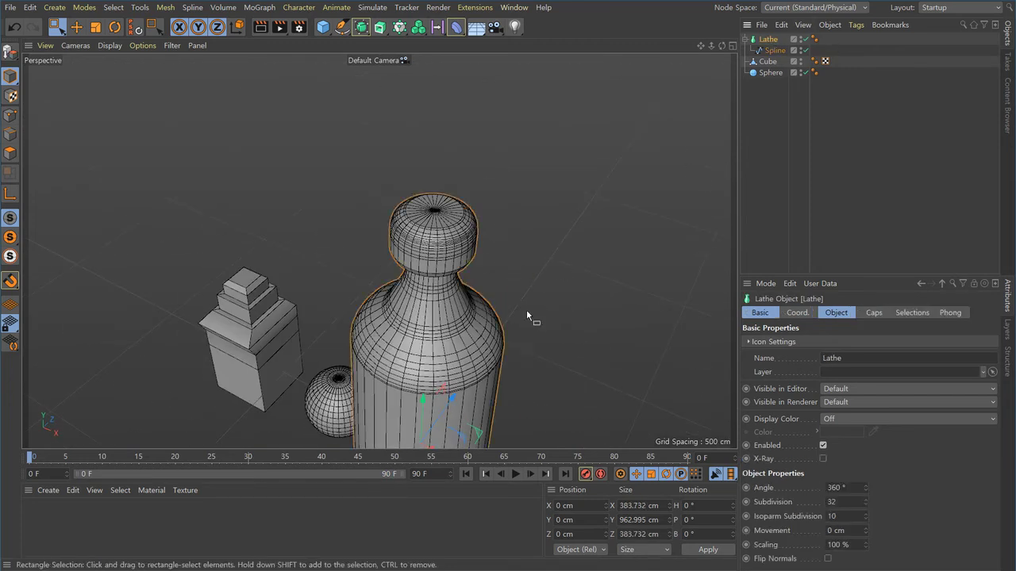
Enlarge the attributes area and set the Lathe's revolve angle to 360°
left_click_drag(555, 260, 535, 230, "alt")
left_click_drag(852, 275, 843, 180)
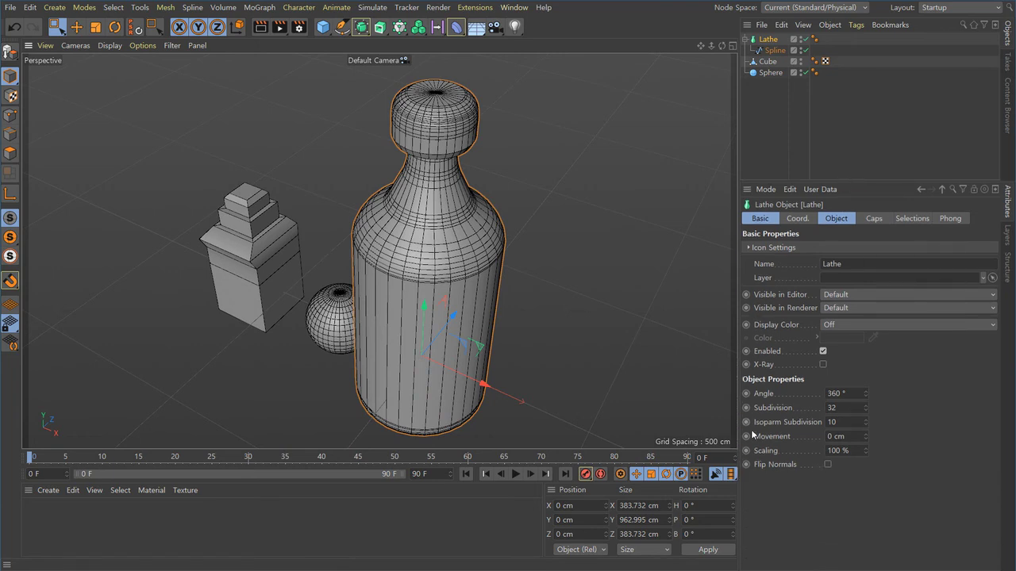
left_click_drag(867, 395, 734, 393)
type("3")
key("Return")
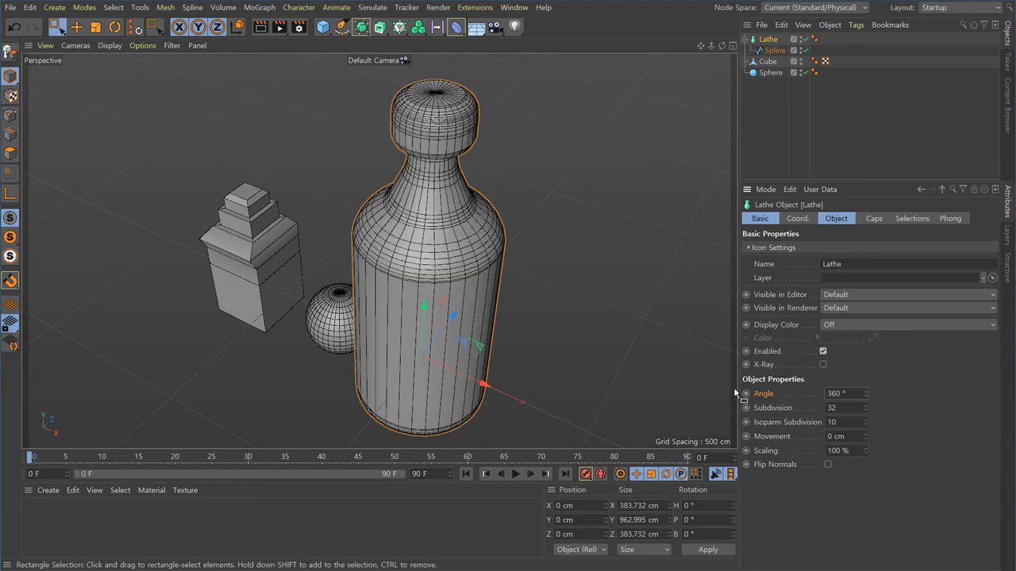
Reselect the Lathe bottle and set its Subdivision to 16
left_click_drag(478, 276, 479, 318, "alt")
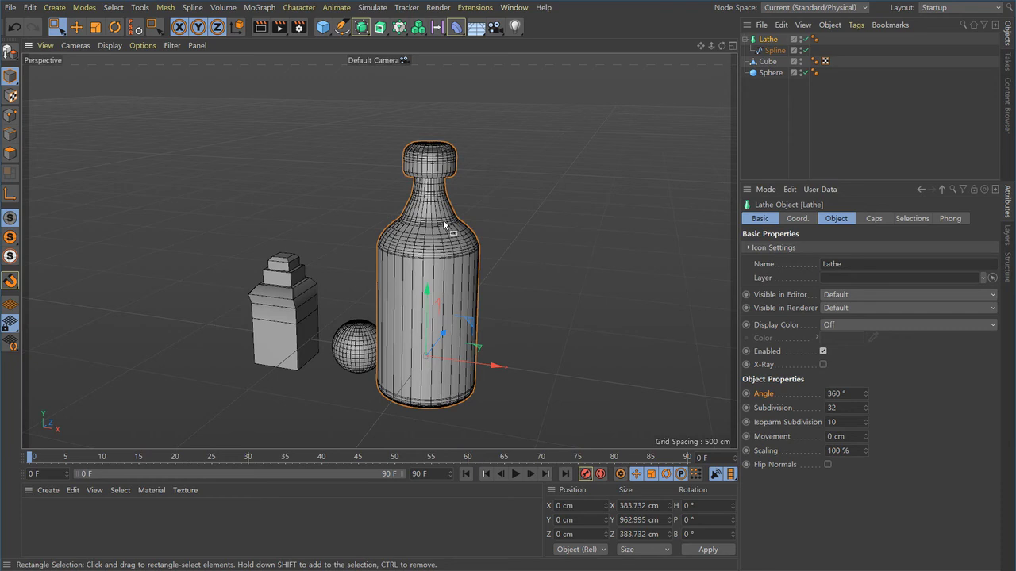
left_click(530, 266)
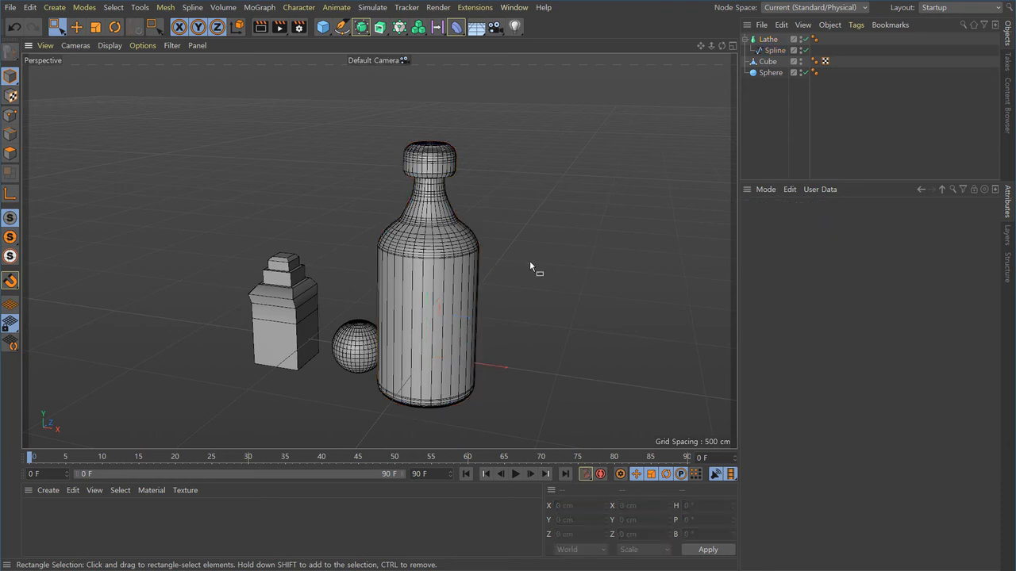
left_click(455, 225)
left_click_drag(450, 300, 512, 324, "alt")
left_click(772, 413)
left_click_drag(601, 343, 559, 364, "alt")
scroll(560, 364, "up", 2)
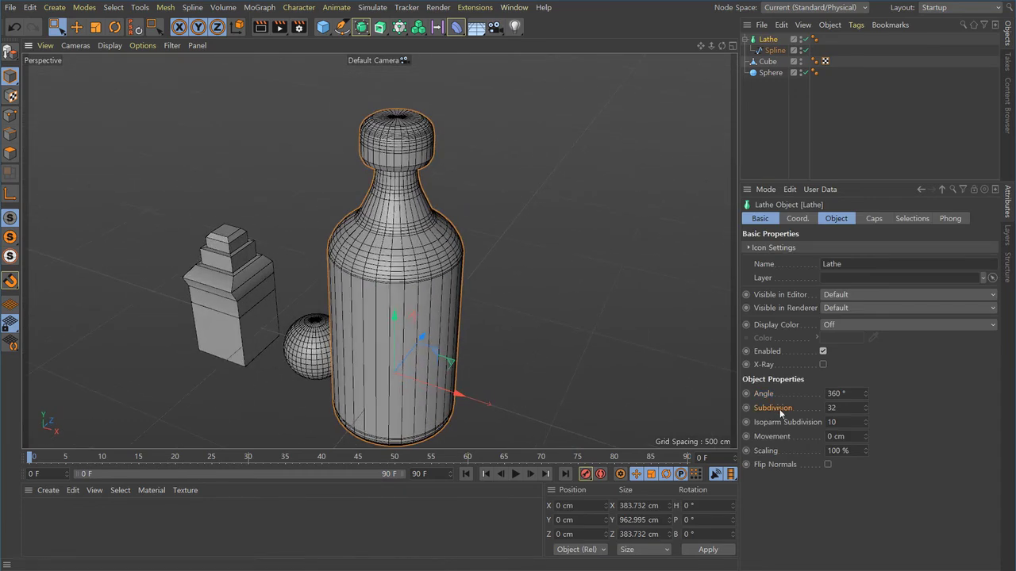
left_click_drag(865, 412, 810, 412)
type("16")
key("Return")
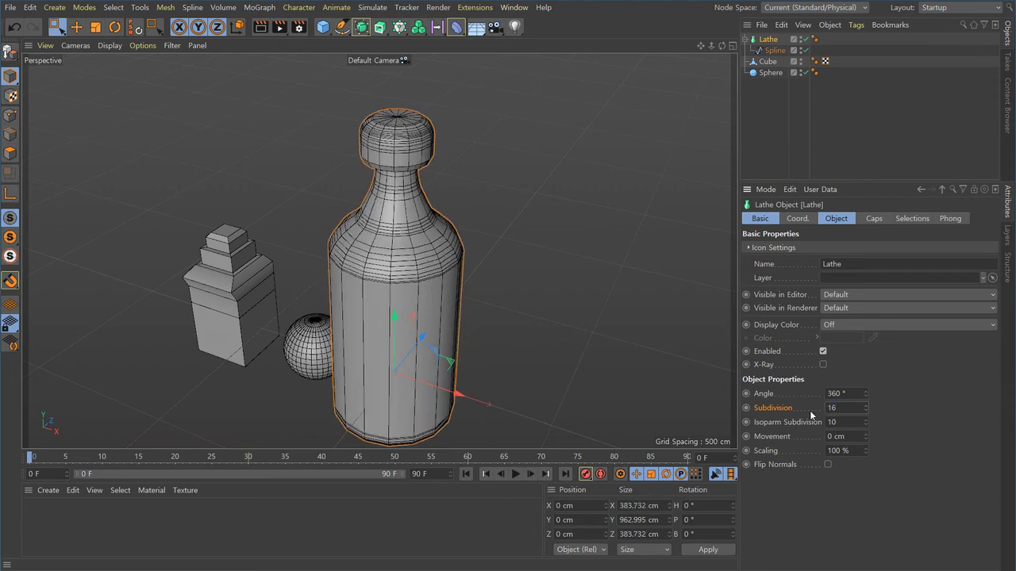
left_click_drag(601, 310, 549, 305, "alt")
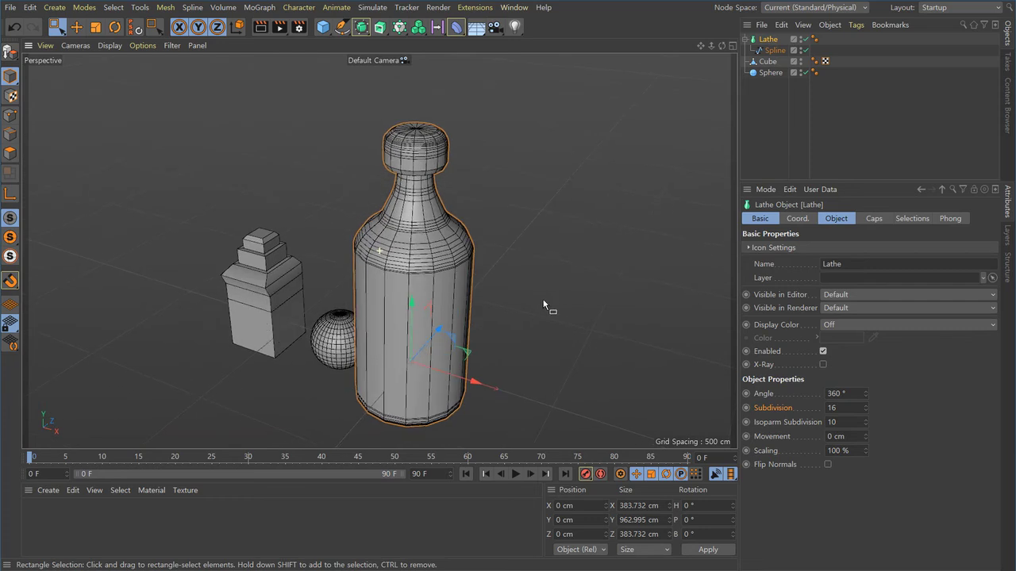
Set the profile spline's Intermediate Points to Uniform with a Number of 2
left_click(776, 50)
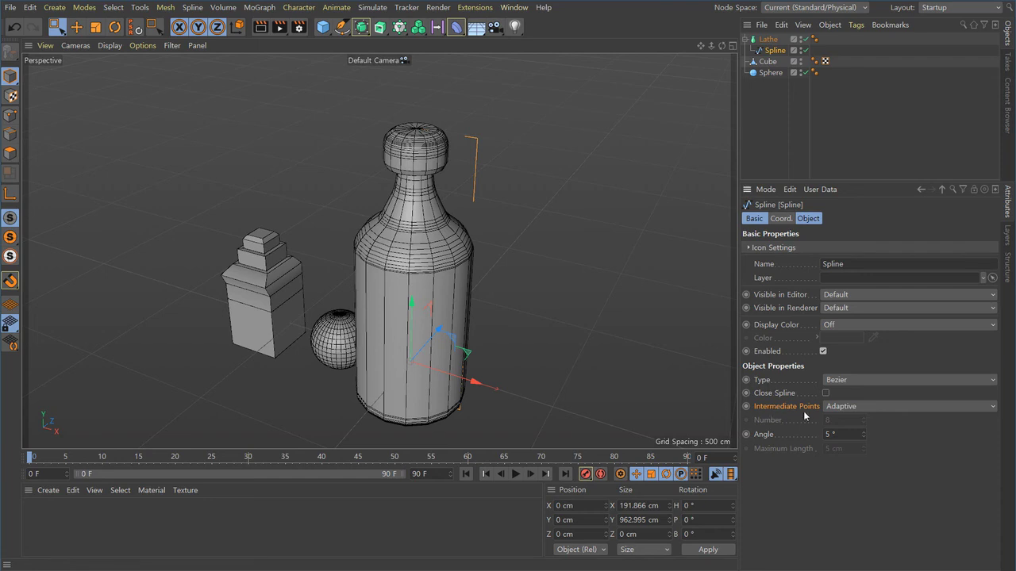
left_click(851, 407)
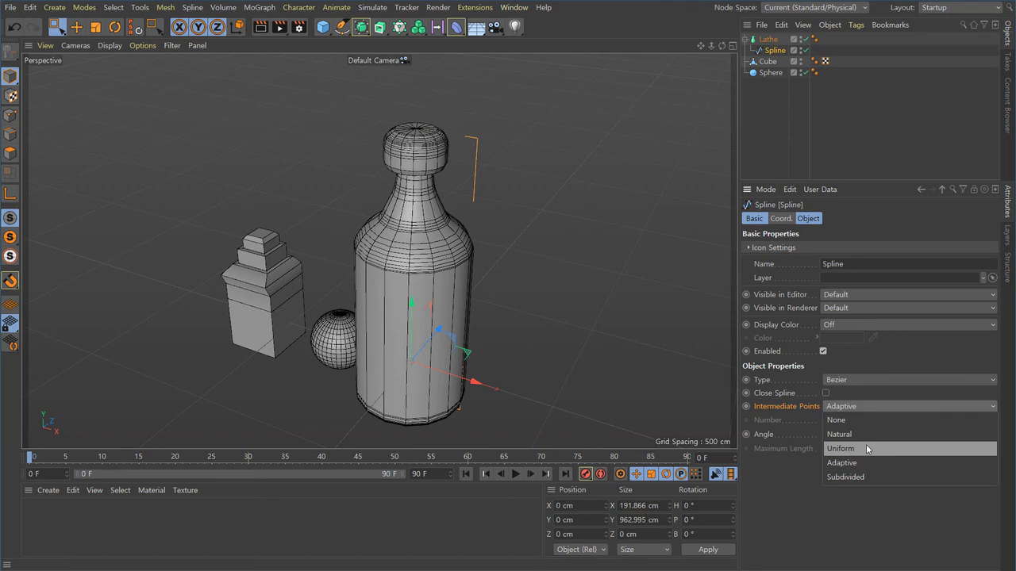
left_click(847, 449)
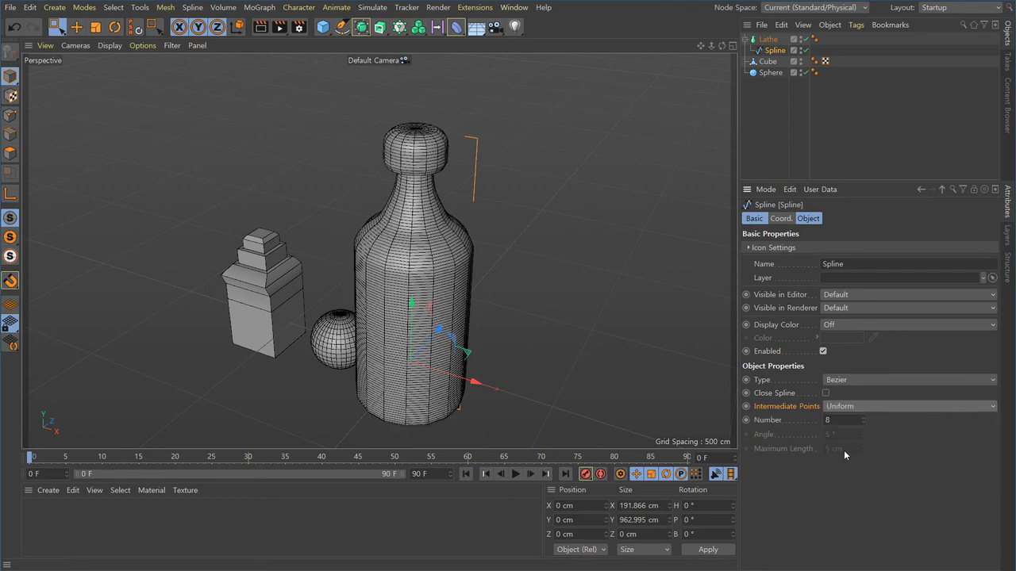
left_click_drag(849, 422, 779, 423)
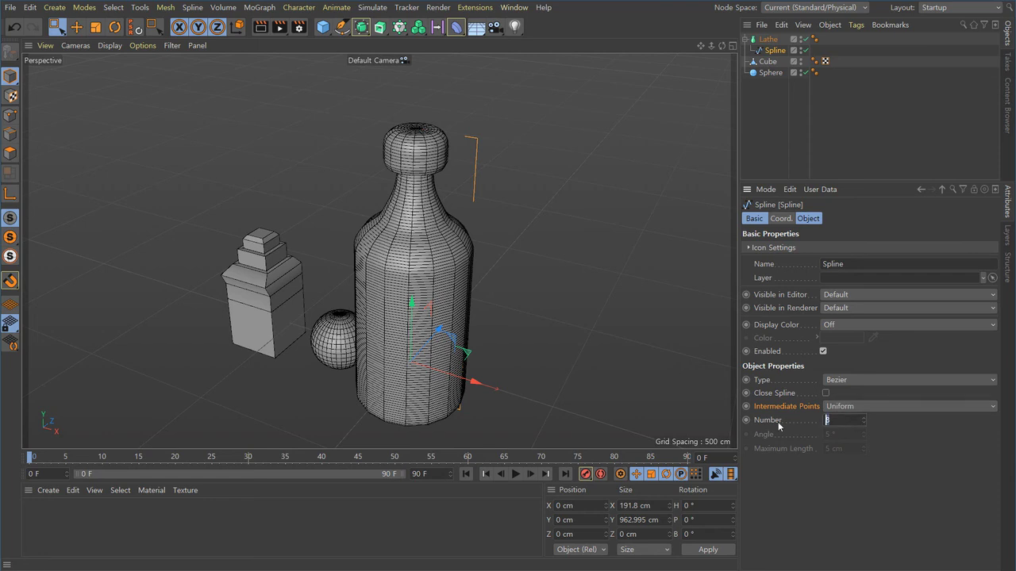
type("2")
key("Return")
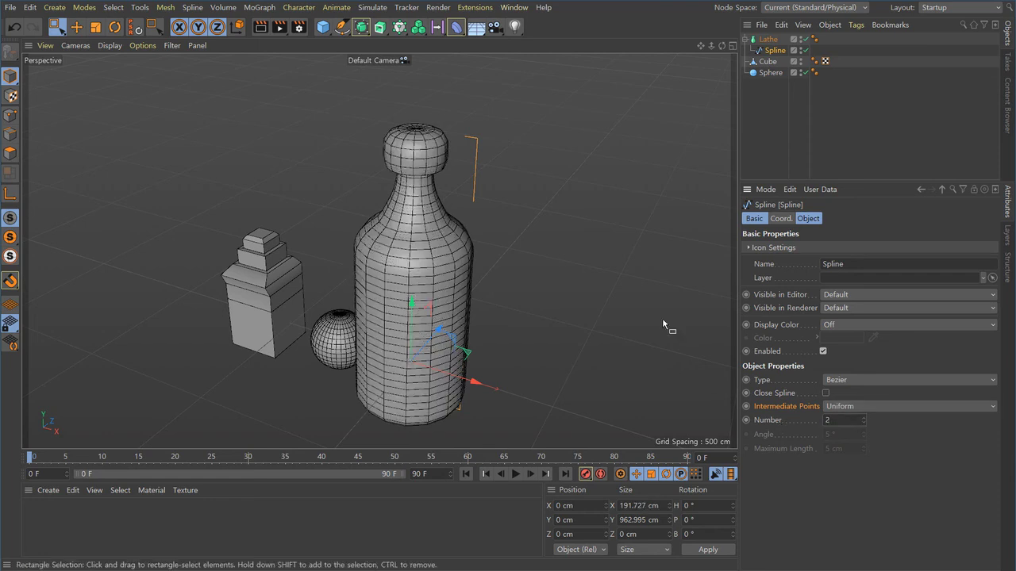
mouse_move(510, 315)
left_mouse_down("alt")
mouse_move(495, 242)
mouse_move(513, 308)
left_mouse_up("alt")
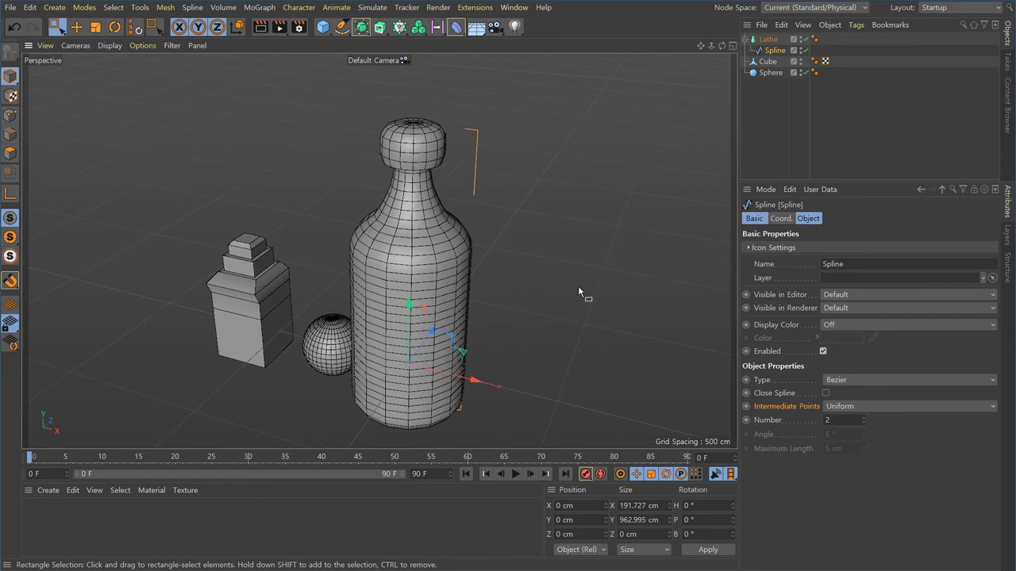
Set the Lathe's Subdivision to 32
left_click(767, 39)
double_click(832, 408)
type("32")
key("Return")
left_click_drag(468, 289, 471, 392, "alt")
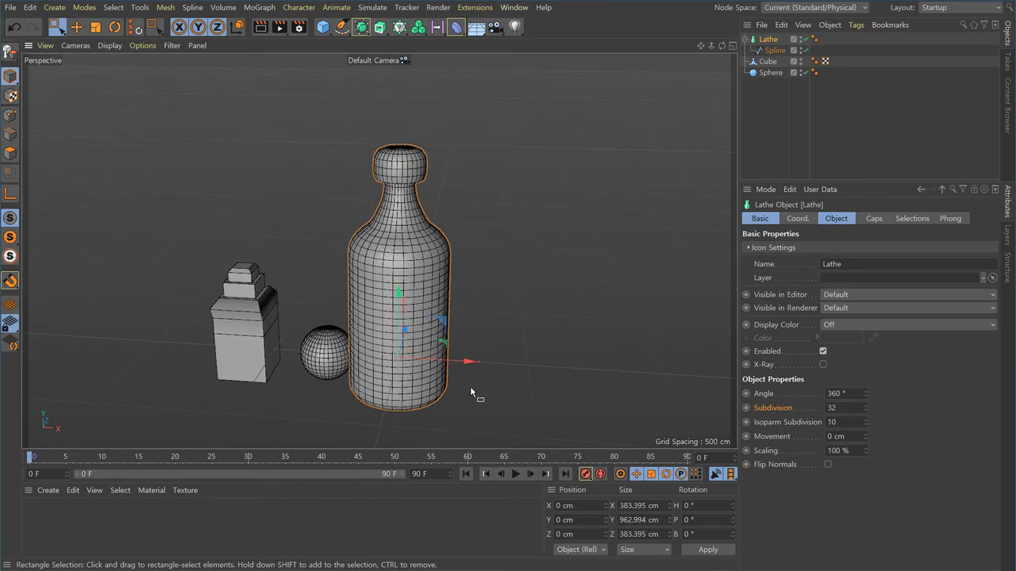
Scale the Lathe bottle down uniformly to about 426 cm tall, and deselect it
left_click(518, 283)
left_click(768, 39)
left_click_drag(557, 266, 496, 362, "alt")
key("t")
left_click_drag(520, 317, 321, 379)
right_click_drag(321, 379, 431, 381, "alt")
left_click_drag(525, 298, 548, 321)
mouse_move(498, 371)
left_mouse_down("alt")
mouse_move(460, 407)
mouse_move(421, 373)
mouse_move(457, 385)
mouse_move(496, 364)
left_mouse_up("alt")
left_click(465, 405)
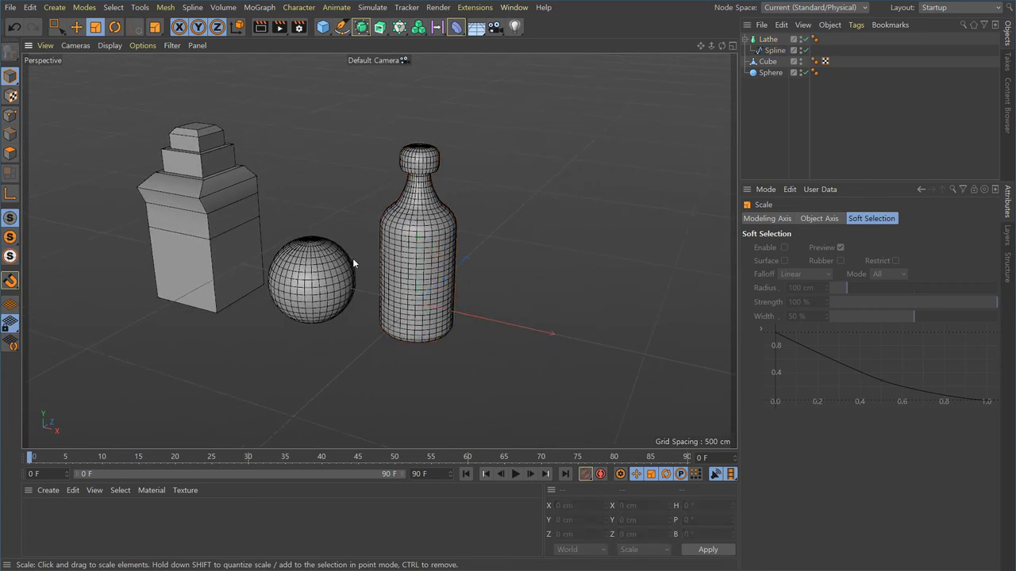
Review the Lathe and its child spline, the available spline generators and the mesh commands
left_click(774, 50)
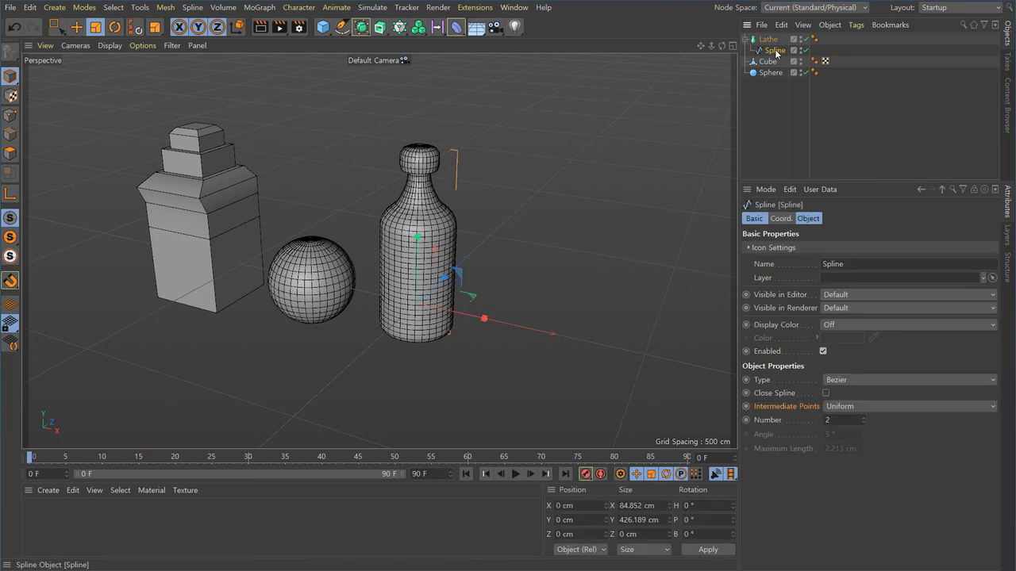
left_click(768, 40)
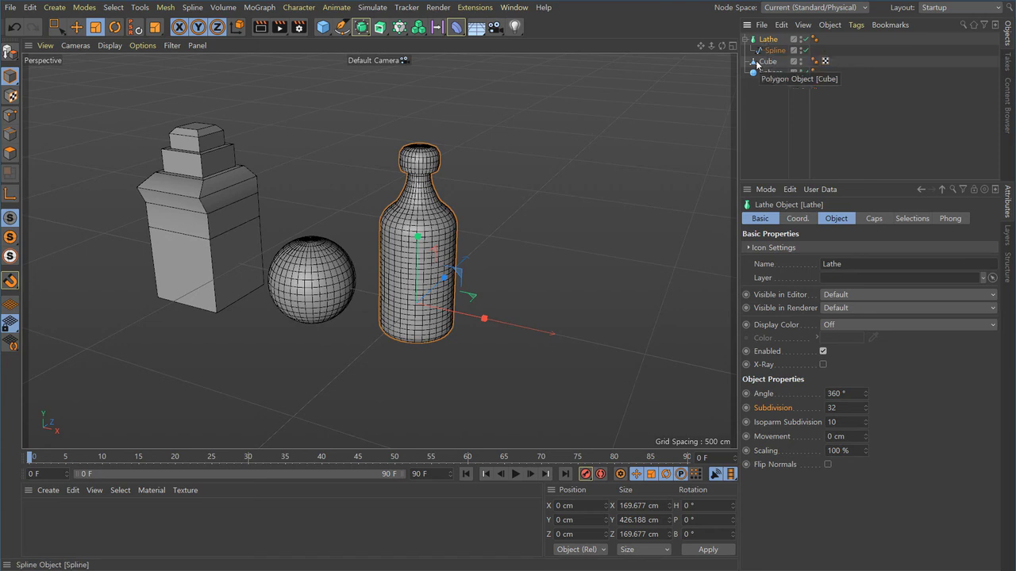
left_click(380, 27)
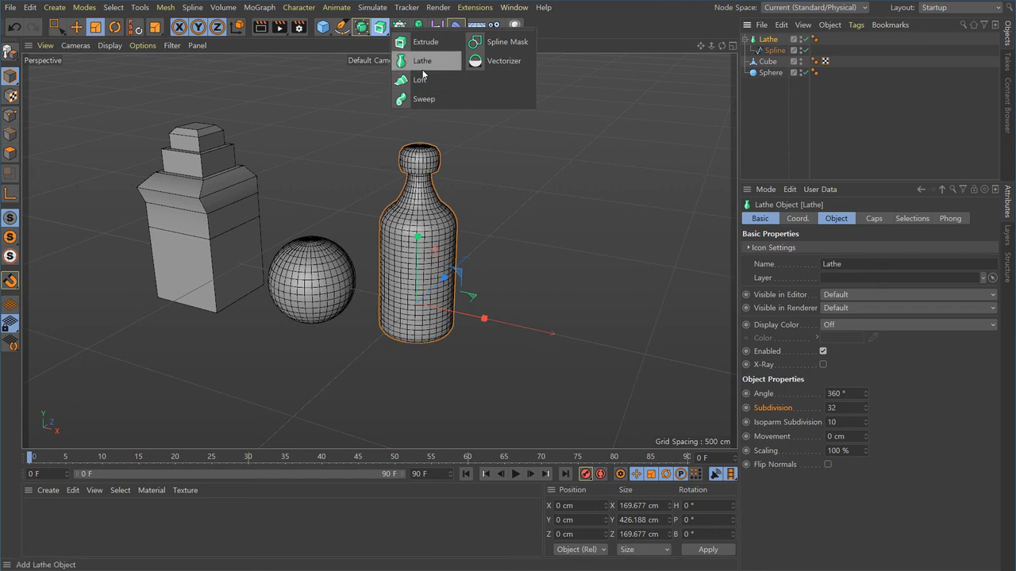
left_click(546, 247)
left_click(544, 231)
middle_click_drag(527, 316, 535, 340, "alt")
right_click_drag(534, 339, 520, 334, "alt")
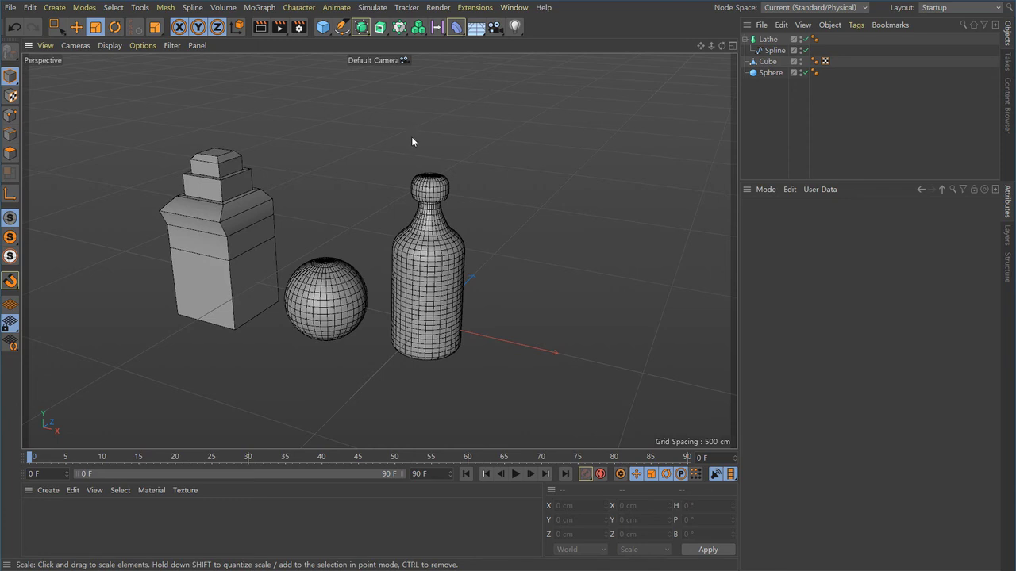
left_click(165, 7)
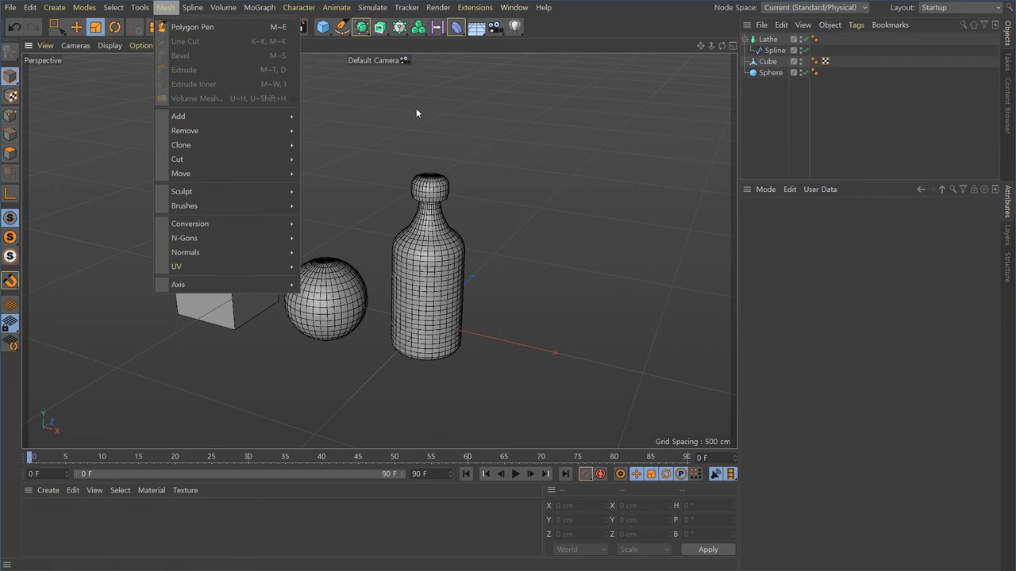
left_click(494, 185)
mouse_move(500, 324)
left_mouse_down("alt")
mouse_move(404, 278)
mouse_move(476, 275)
left_mouse_up("alt")
Show empty space beside the bottle in the top view and activate the Polygon Pen in Points draw mode
key("F2")
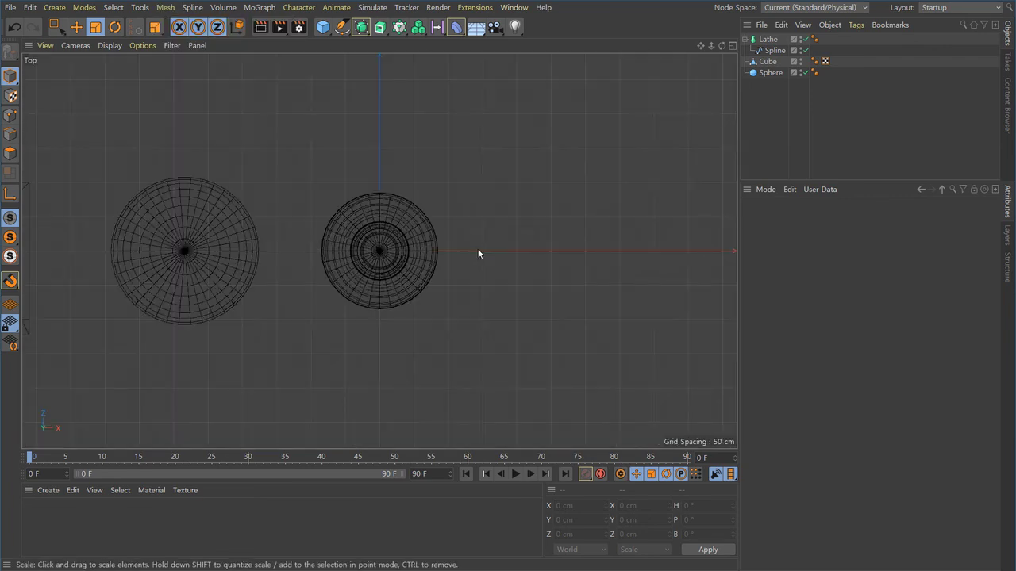
right_click_drag(464, 305, 435, 308, "alt")
mouse_move(418, 324)
middle_mouse_down("alt")
mouse_move(389, 332)
mouse_move(278, 322)
middle_mouse_up("alt")
right_click_drag(378, 302, 310, 297, "alt")
middle_click_drag(363, 309, 257, 290, "alt")
right_click_drag(322, 278, 355, 287, "alt")
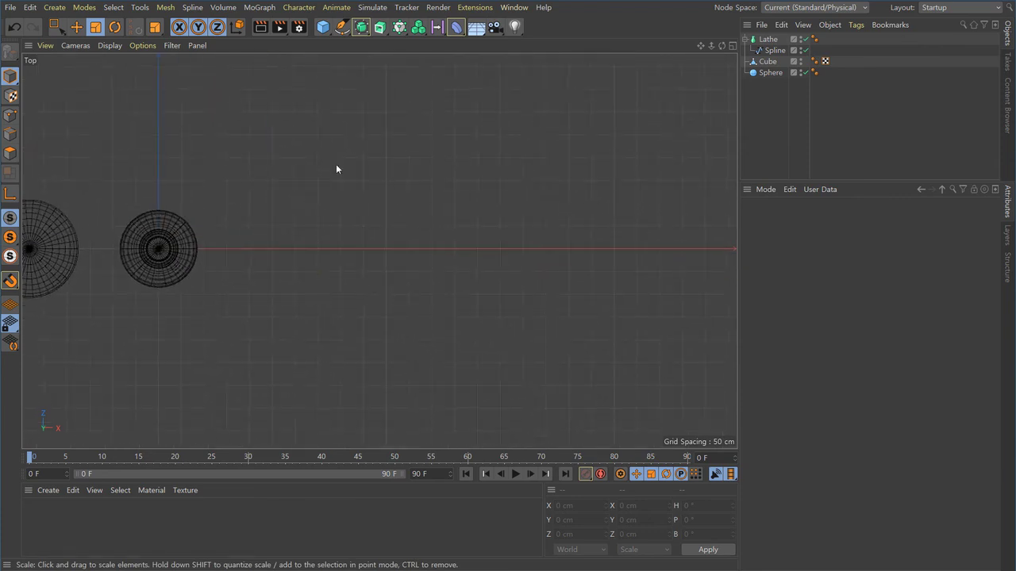
left_click(165, 7)
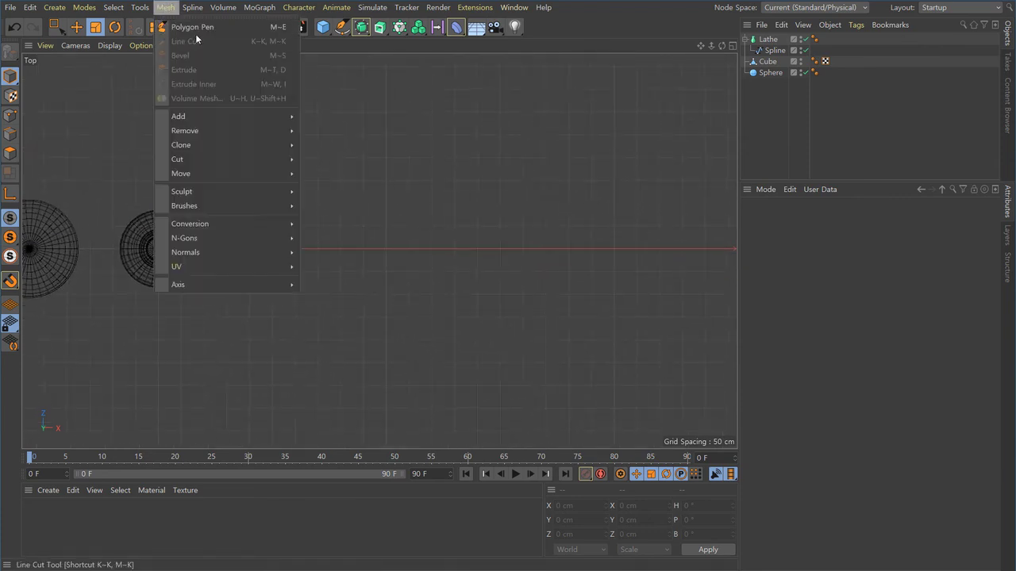
left_click(196, 32)
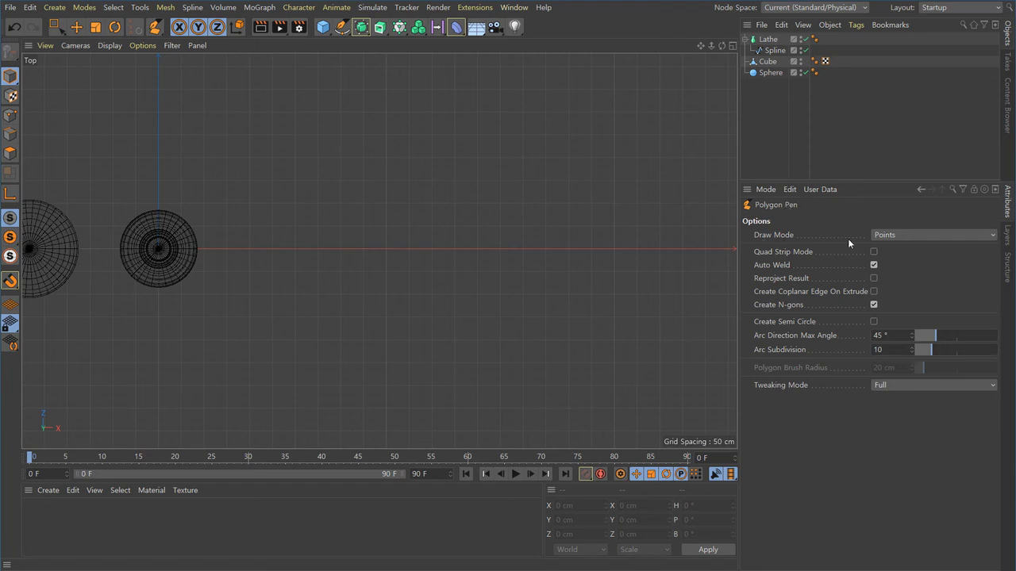
left_click(903, 235)
left_click(890, 252)
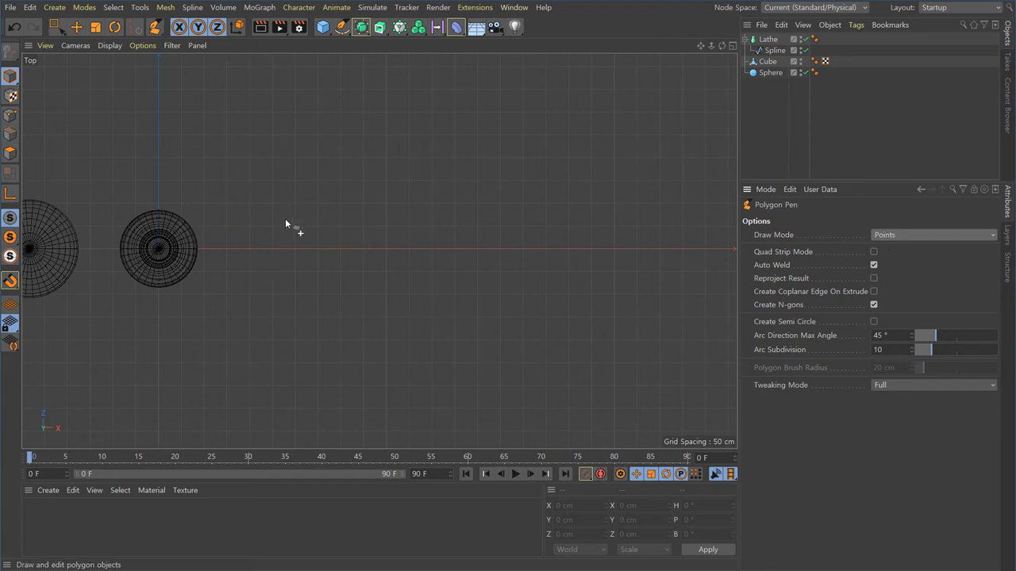
Draw a closed six-point polygon beside the bottle, about 258 cm wide and 389 cm long, with a tapered far end
left_click(262, 158)
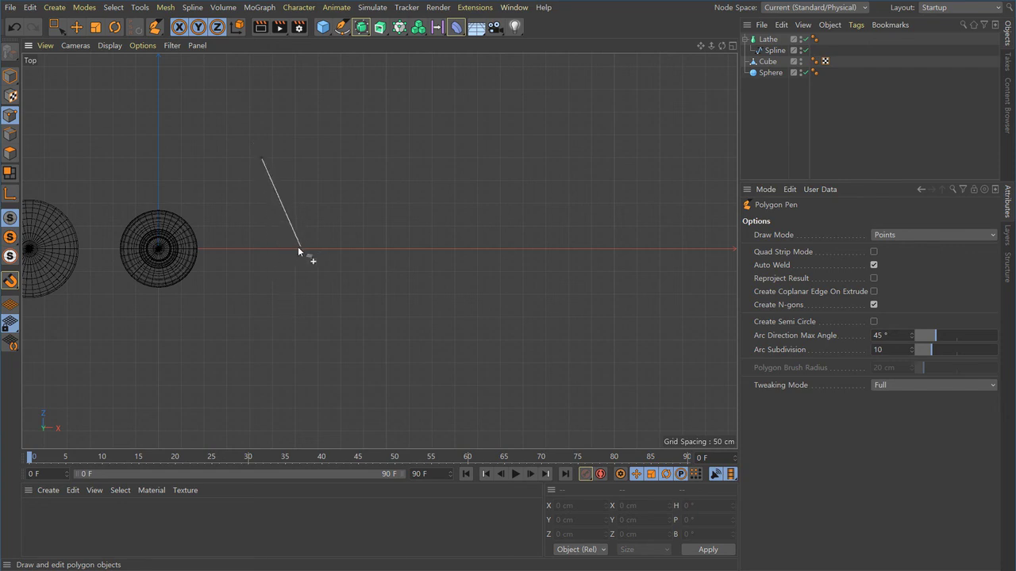
left_click(257, 285)
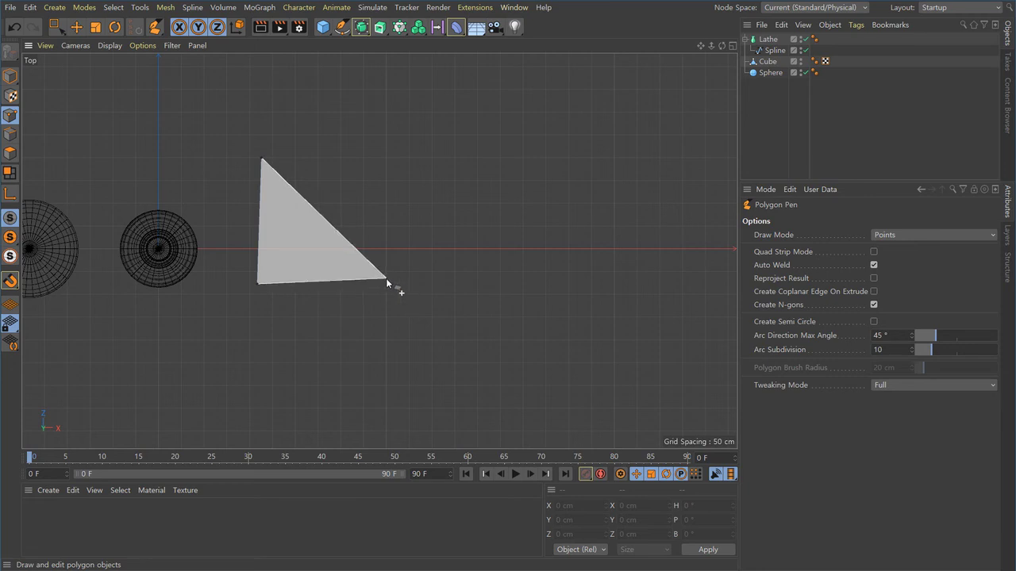
left_click(370, 285)
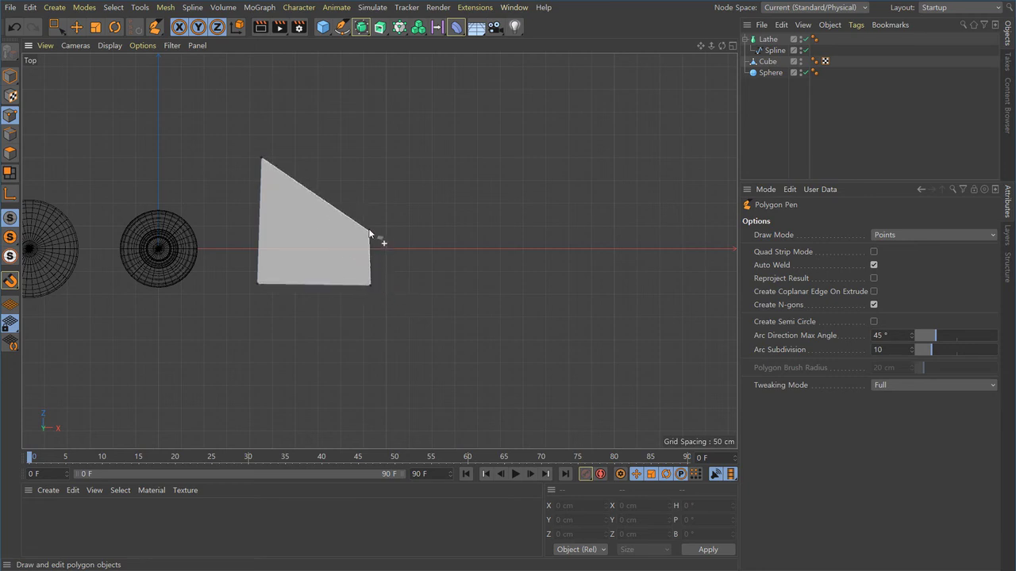
left_click(376, 161)
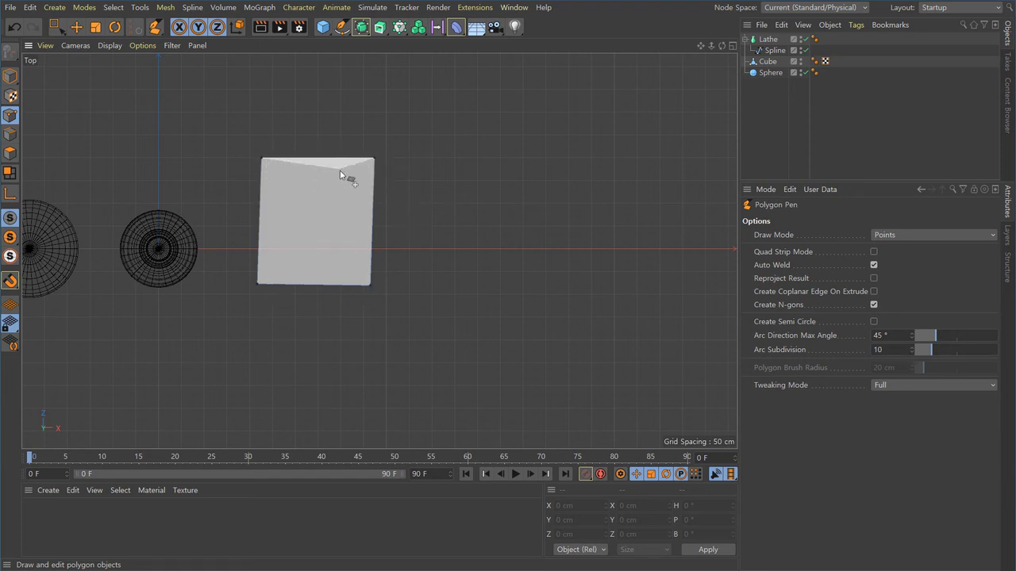
left_click(340, 116)
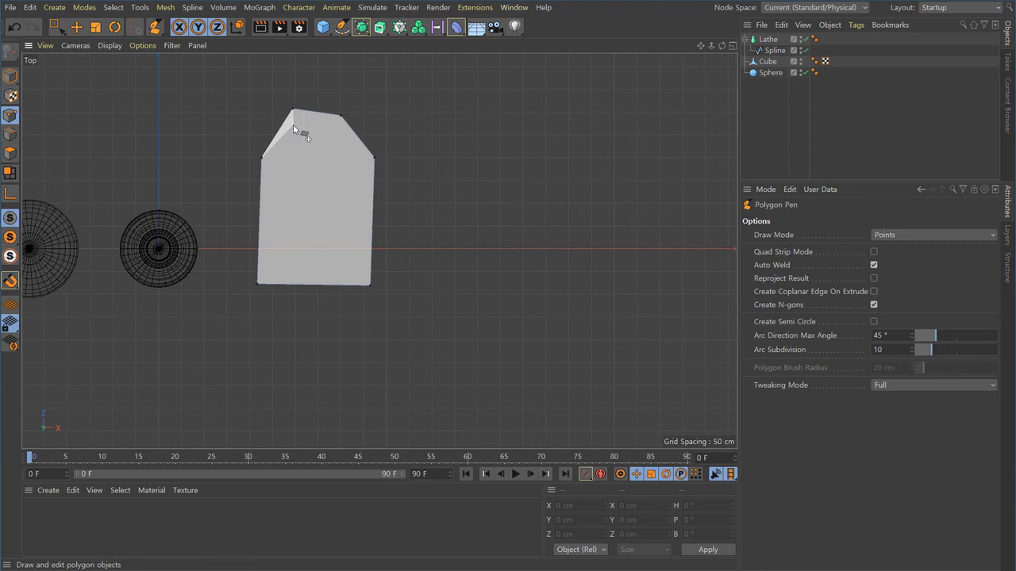
left_click(262, 157)
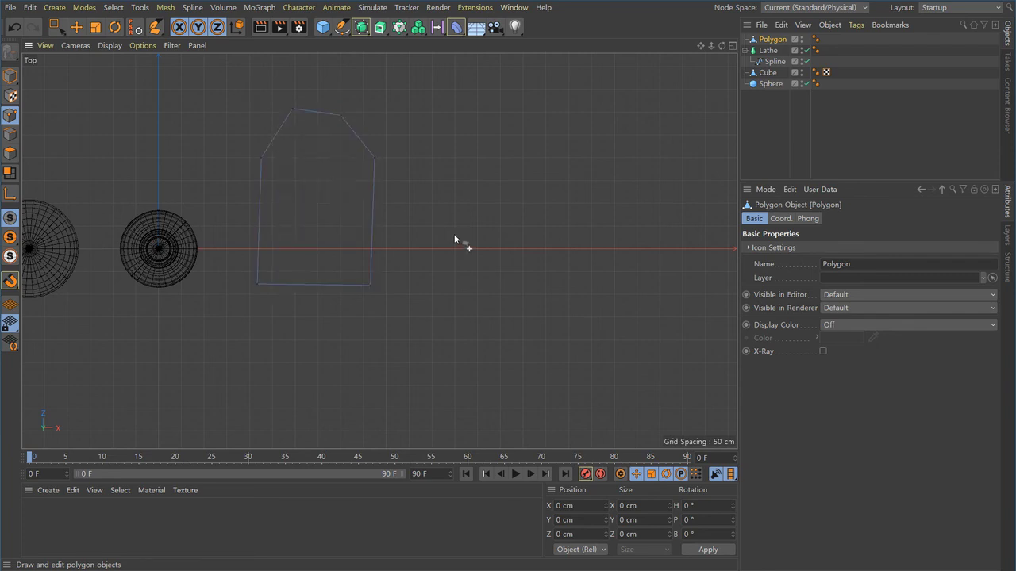
In the perspective view, try moving the new polygon's face, undo the move and return to model mode
key("F1")
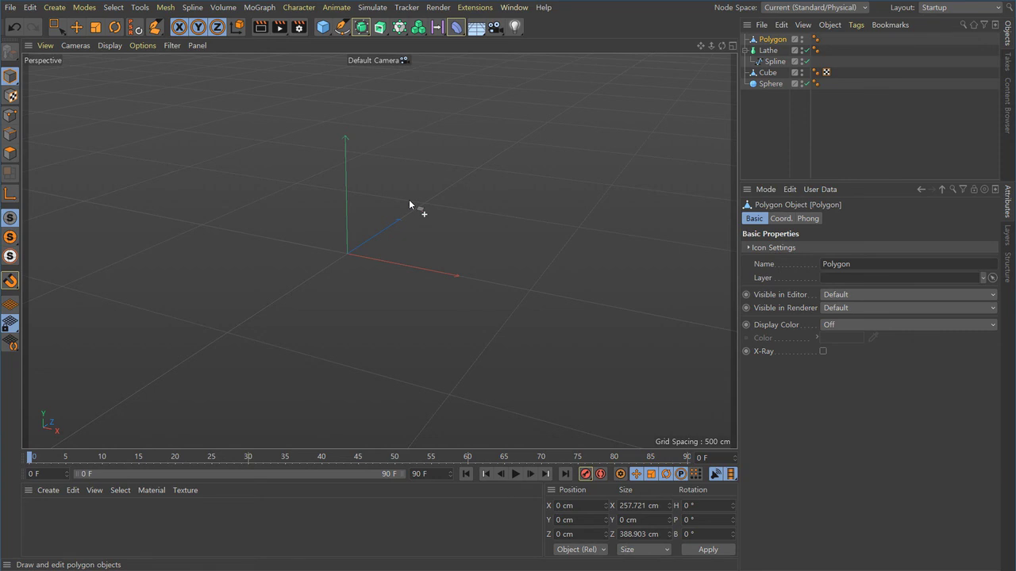
mouse_move(494, 300)
left_mouse_down("alt")
mouse_move(431, 355)
mouse_move(379, 347)
mouse_move(428, 343)
mouse_move(333, 355)
left_mouse_up("alt")
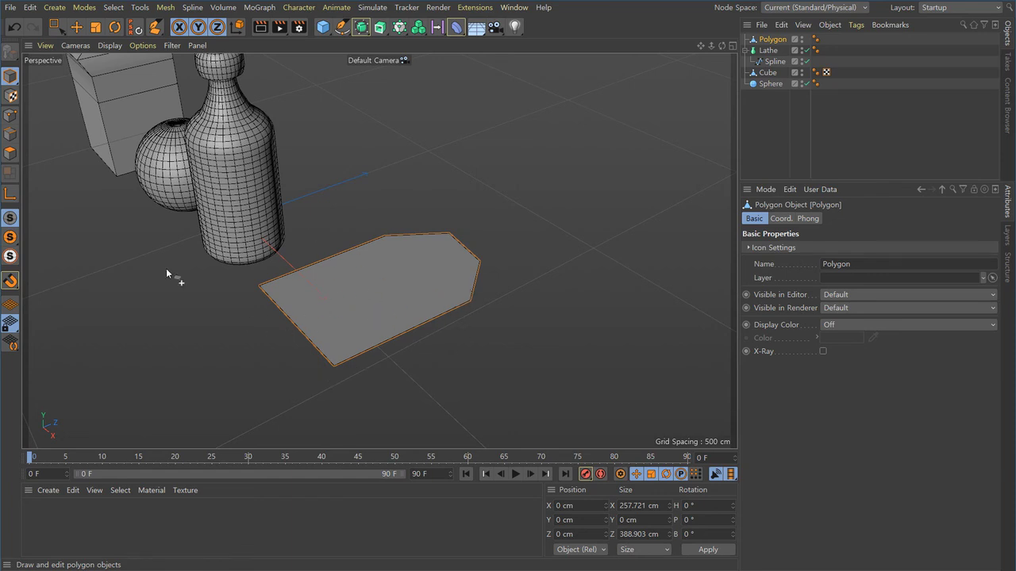
left_click(10, 153)
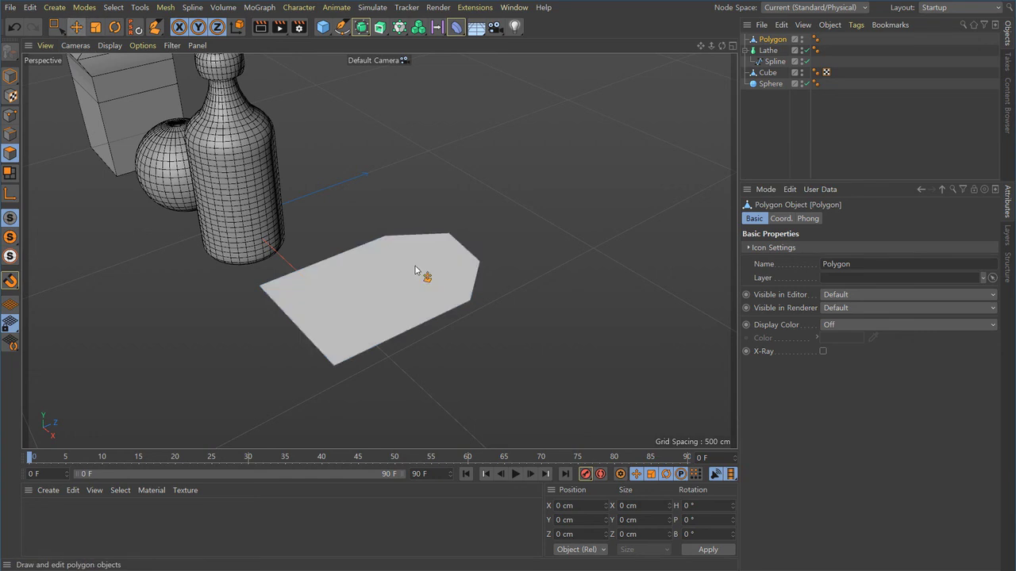
left_click(77, 27)
left_click(419, 284)
mouse_move(387, 224)
left_mouse_down()
mouse_move(386, 296)
mouse_move(386, 176)
mouse_move(365, 100)
mouse_move(388, 228)
left_mouse_up()
key("ctrl+z")
left_click_drag(388, 326, 436, 294, "alt")
key("Return")
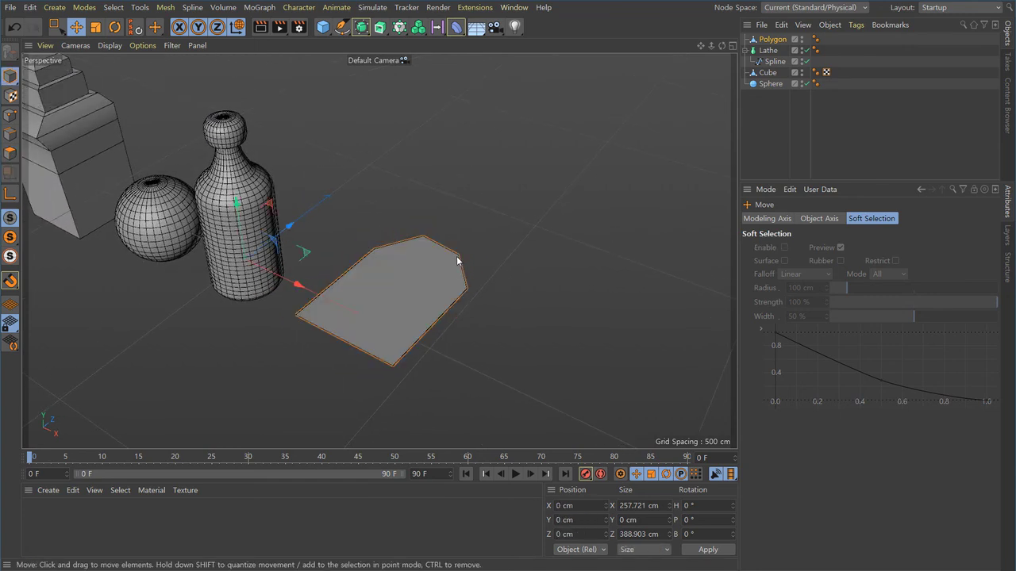
Delete the six-point polygon and set the Polygon Pen to Edges draw mode in the top view
key("Delete")
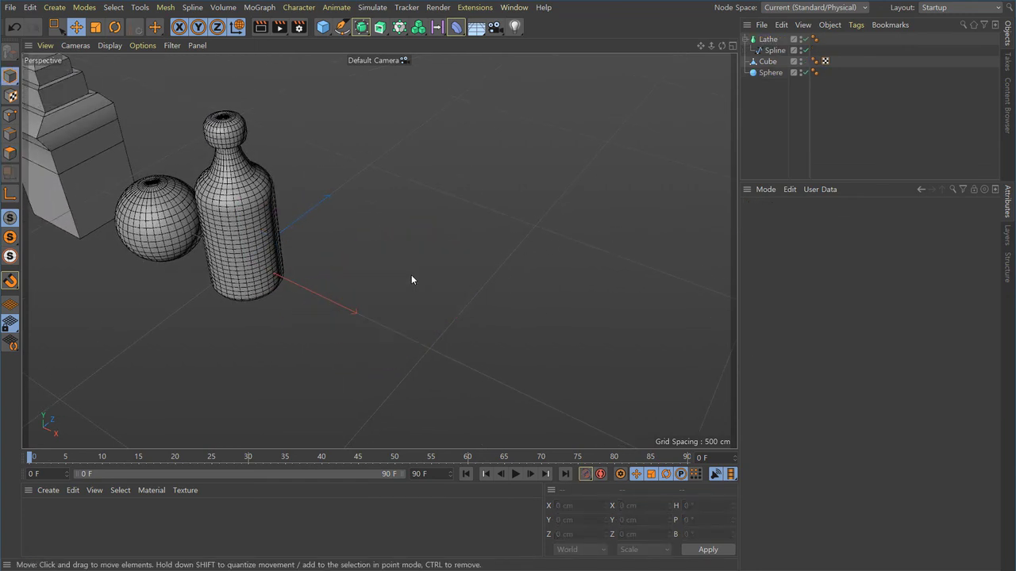
key("F2")
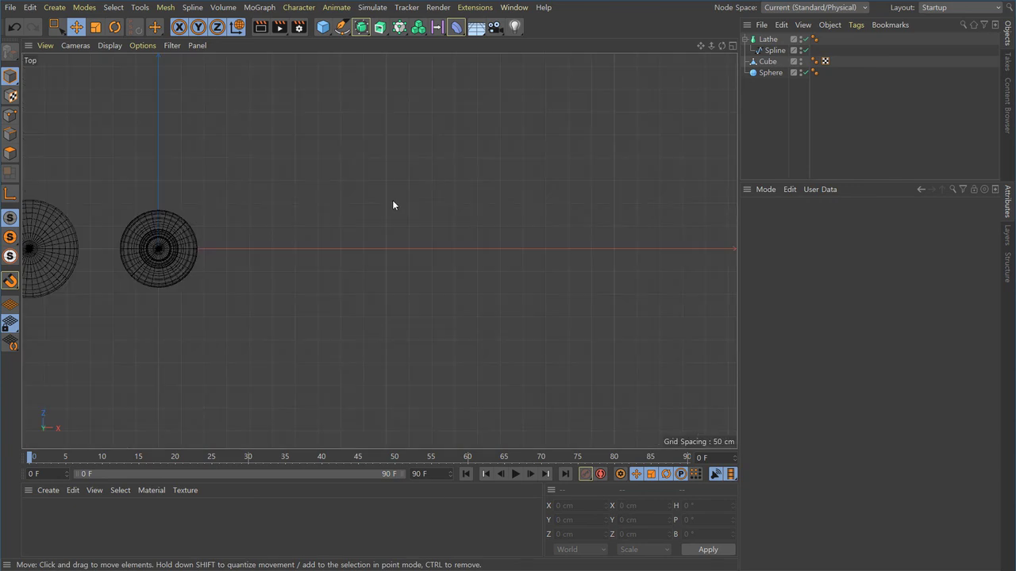
middle_click_drag(260, 352, 279, 356)
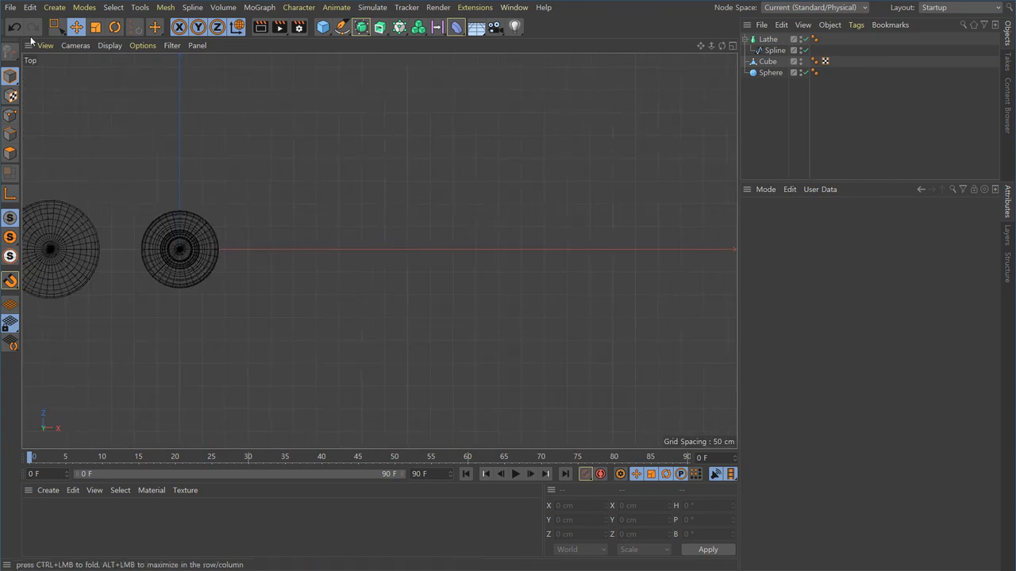
left_click(164, 7)
left_click(181, 24)
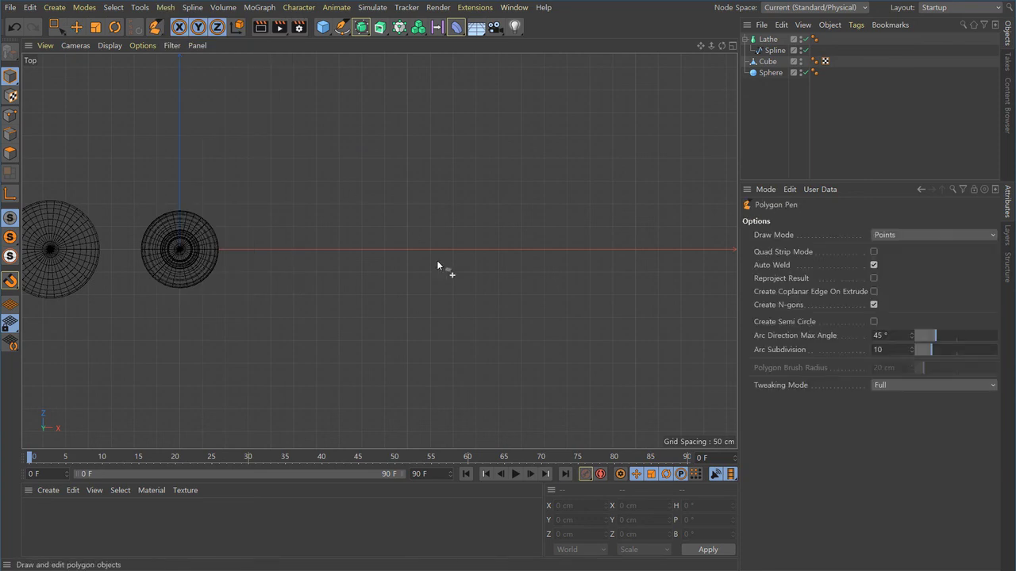
middle_click_drag(390, 305, 406, 311)
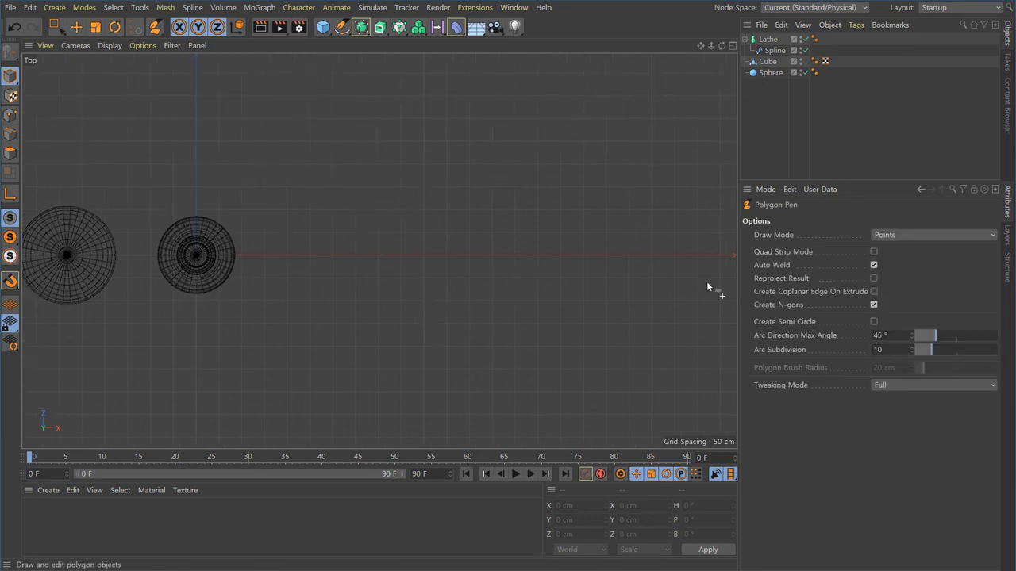
left_click(892, 238)
left_click(899, 249)
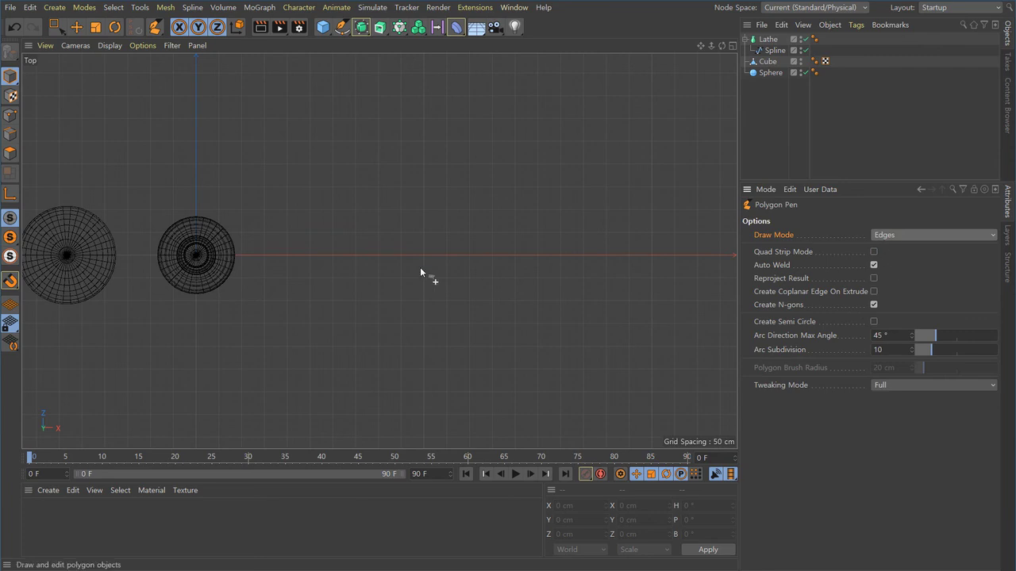
Draw four connected edges beside the bottle to form a closed square polygon about 272 by 262 cm, and check it in perspective
left_click_drag(328, 182, 327, 300)
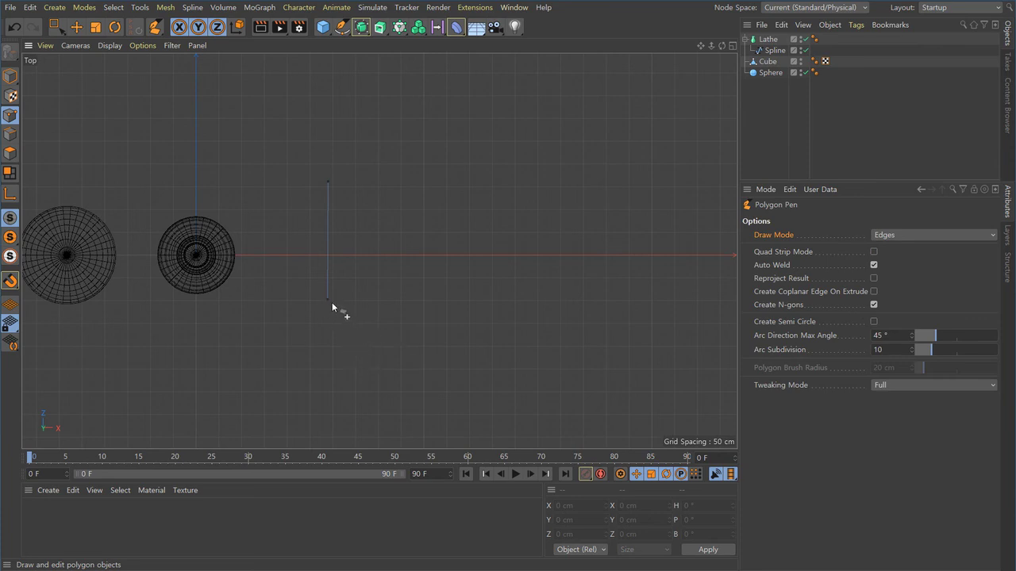
left_click_drag(328, 302, 450, 300)
left_click_drag(457, 188, 451, 182)
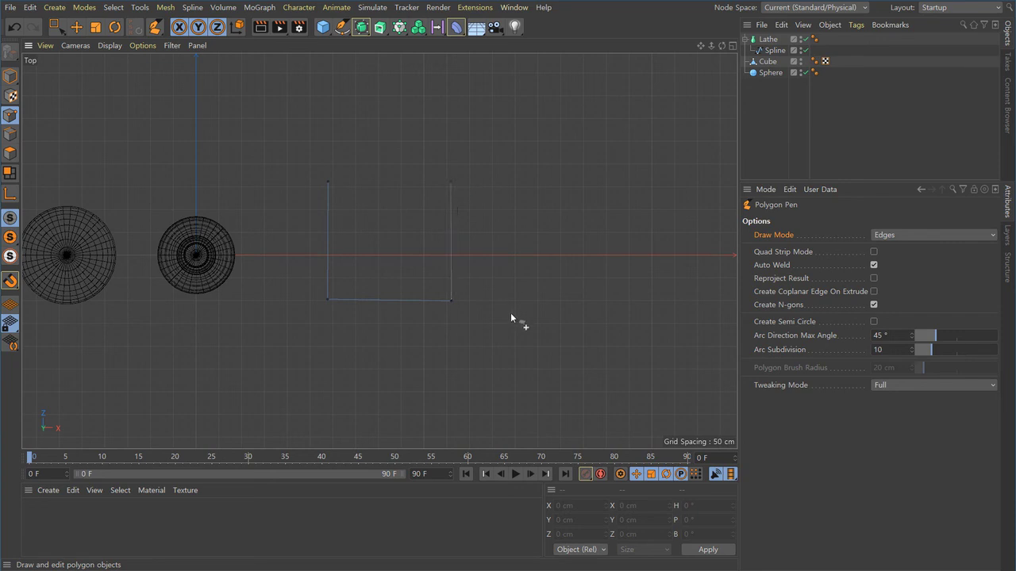
left_click(333, 186)
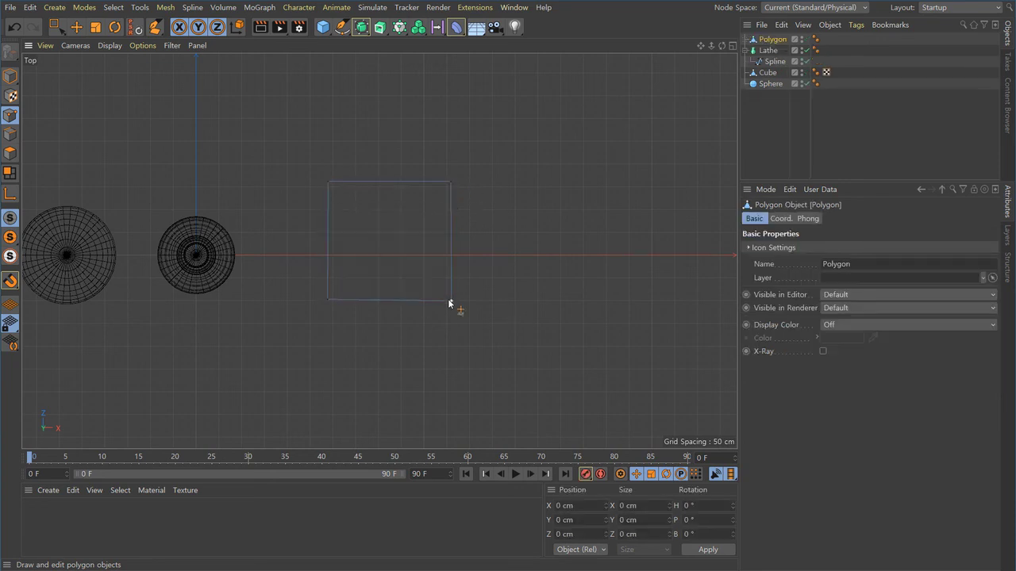
key("F1")
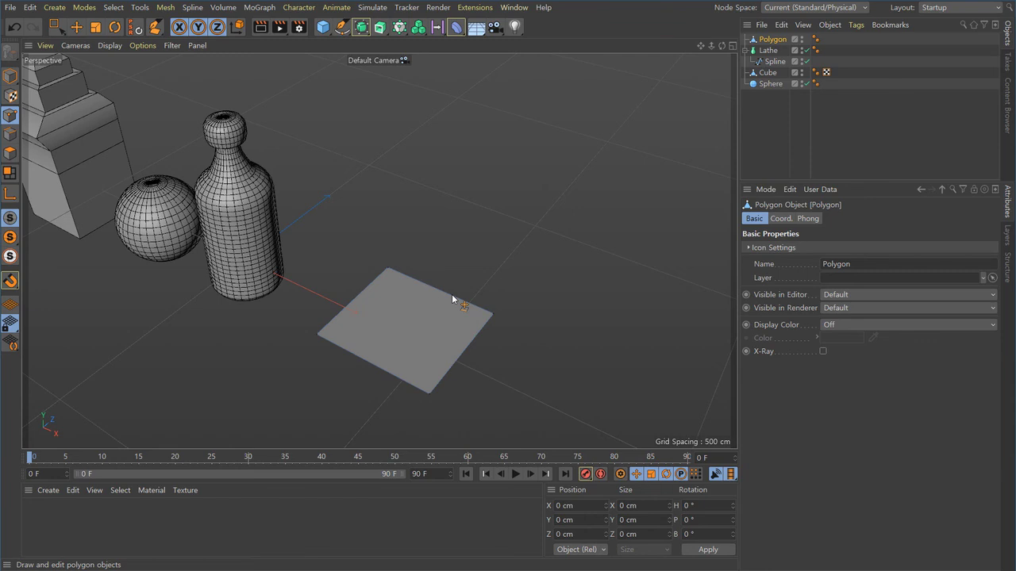
middle_click_drag(459, 368, 458, 347, "alt")
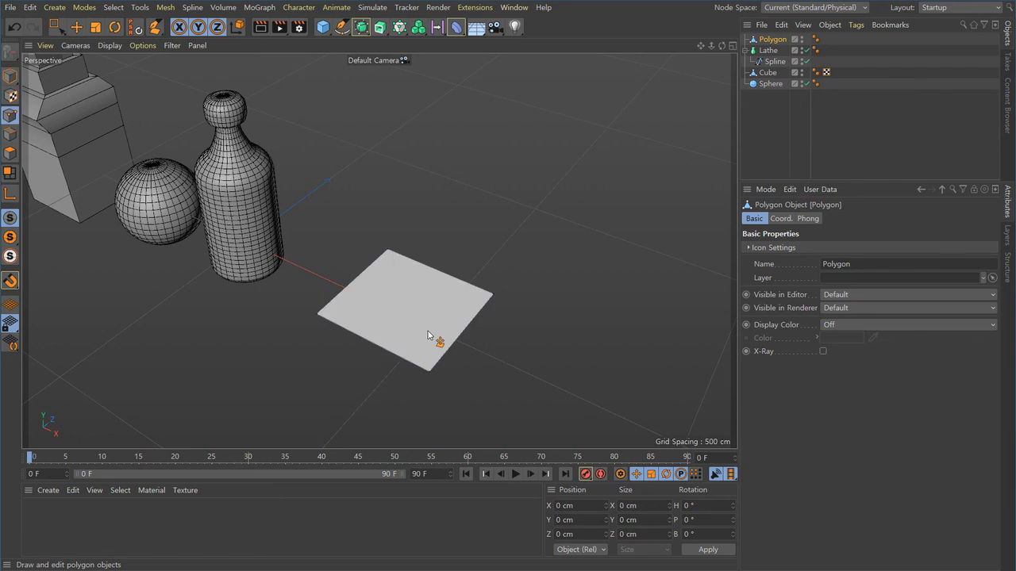
left_click(444, 344)
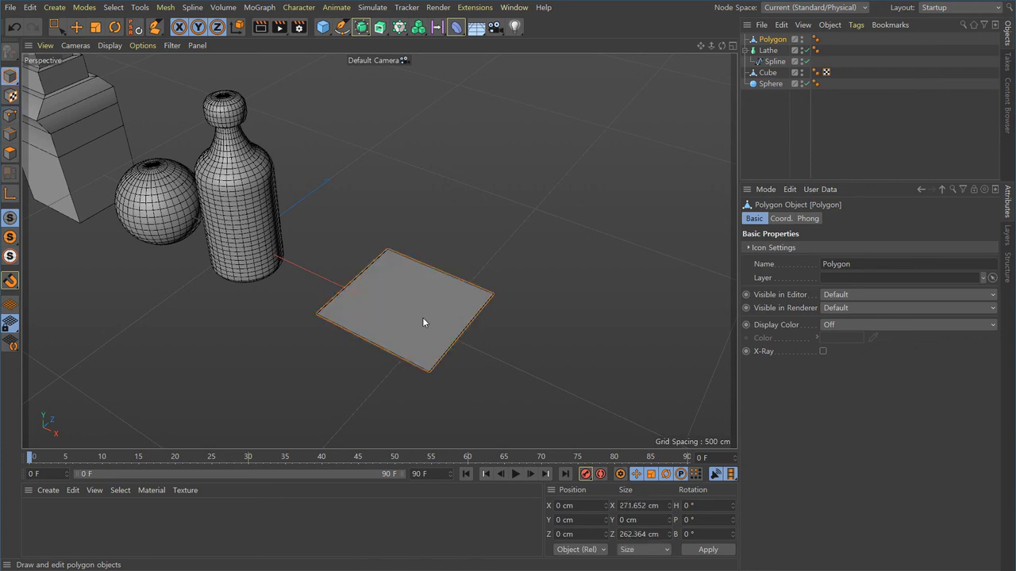
Delete the square polygon and set the Polygon Pen to Polygons draw mode in the top view
key("Delete")
key("F2")
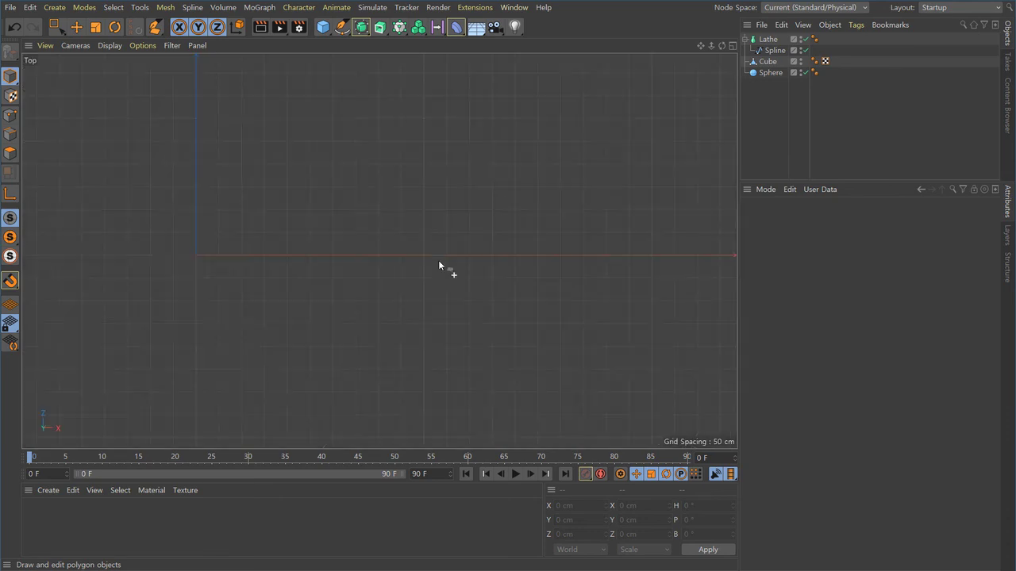
left_click(165, 7)
left_click(190, 27)
left_click(895, 235)
left_click(897, 278)
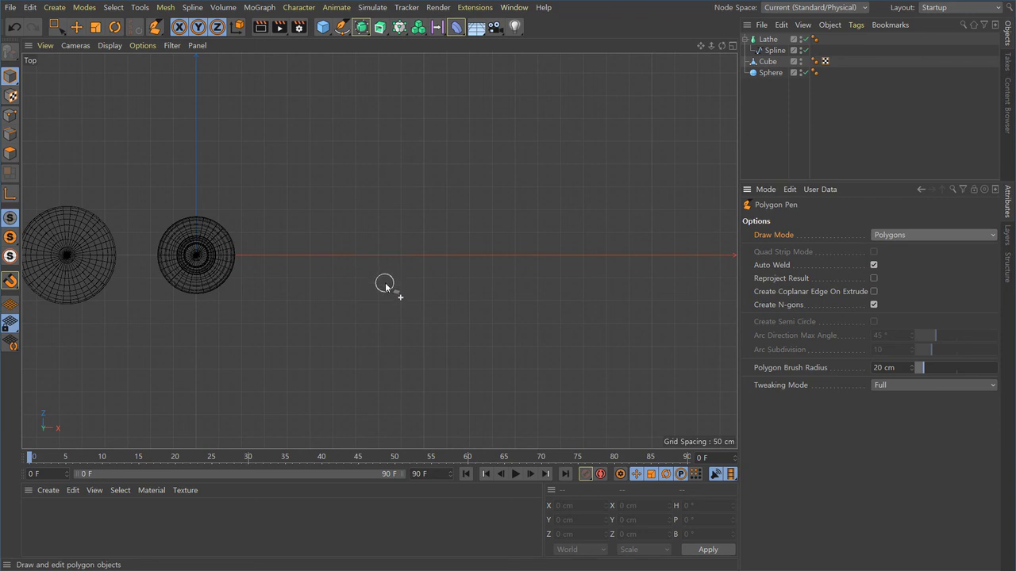
Set the polygon brush radius to about 83 cm and paint a C-shaped polygon strip beside the bottle, about 852 by 599 cm
mouse_move(408, 302)
middle_mouse_down()
mouse_move(463, 297)
mouse_move(415, 297)
mouse_move(472, 308)
mouse_move(453, 313)
middle_mouse_up()
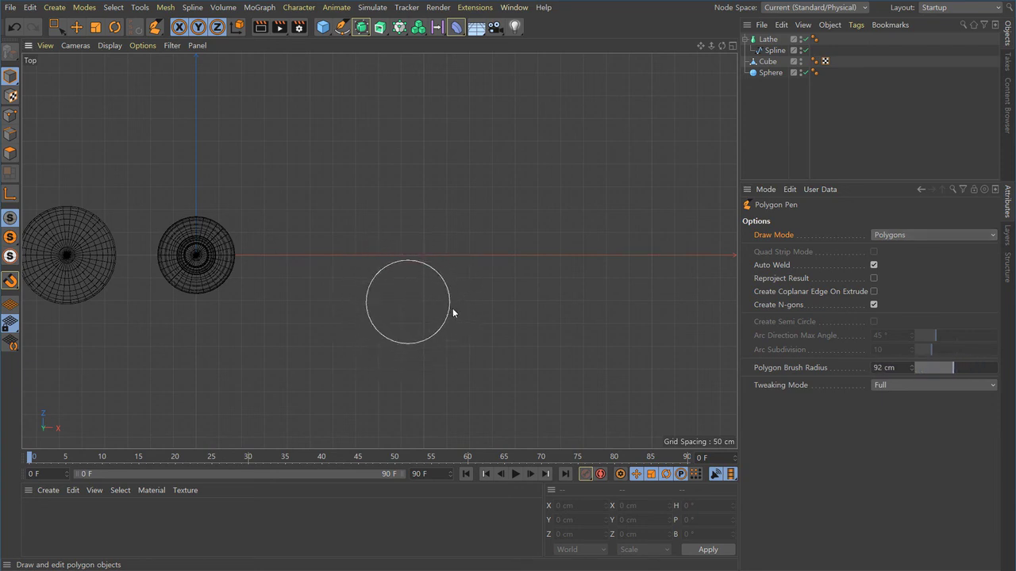
mouse_move(947, 375)
left_mouse_down()
mouse_move(936, 375)
mouse_move(987, 376)
mouse_move(949, 374)
left_mouse_up()
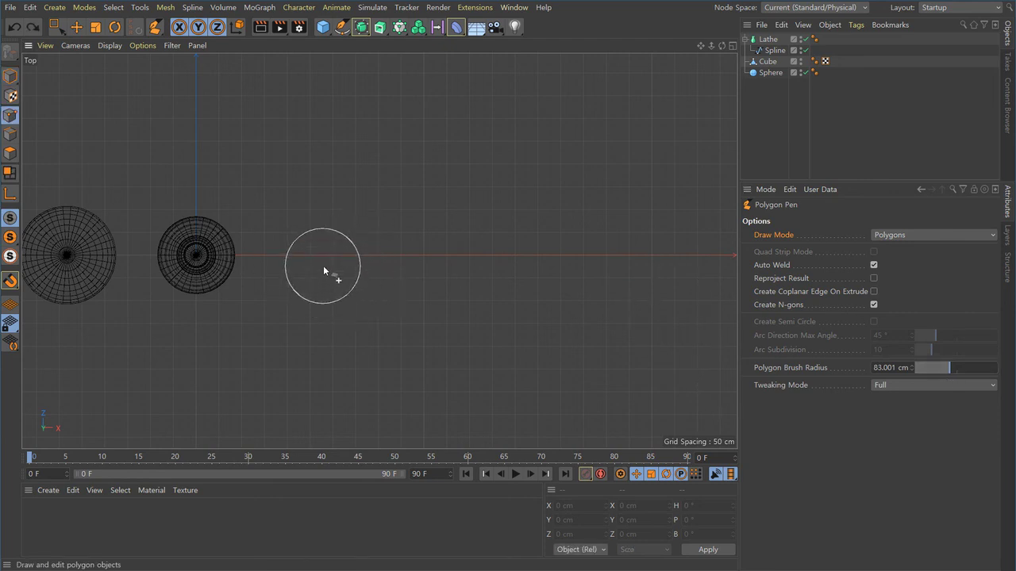
mouse_move(332, 261)
left_mouse_down()
mouse_move(364, 243)
mouse_move(416, 236)
mouse_move(549, 236)
mouse_move(660, 312)
mouse_move(673, 365)
mouse_move(652, 405)
mouse_move(576, 430)
mouse_move(418, 410)
mouse_move(360, 378)
left_mouse_up()
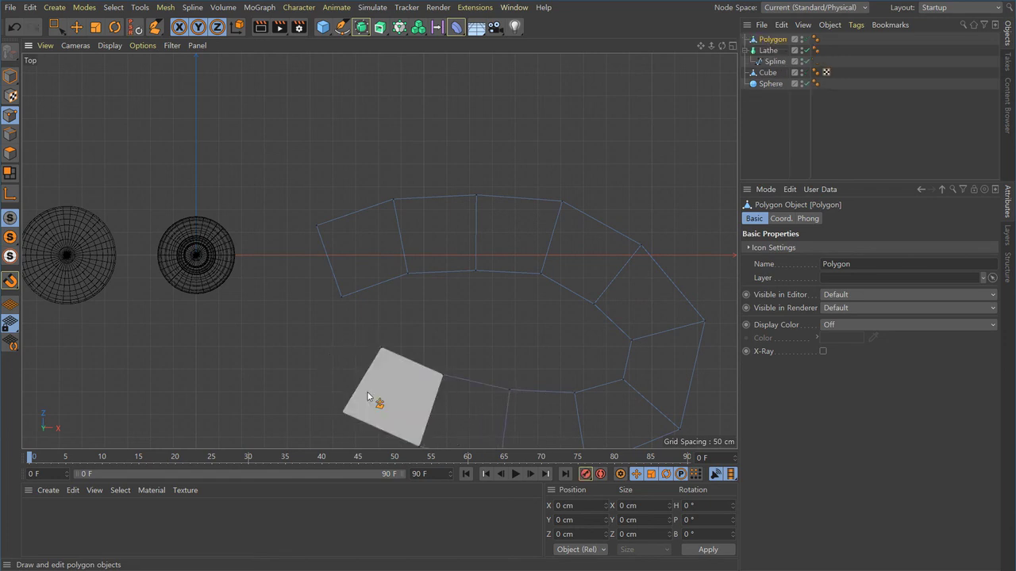
Display the top view with Gouraud Shading (Lines) and reactivate the Polygon Pen
left_click(104, 46)
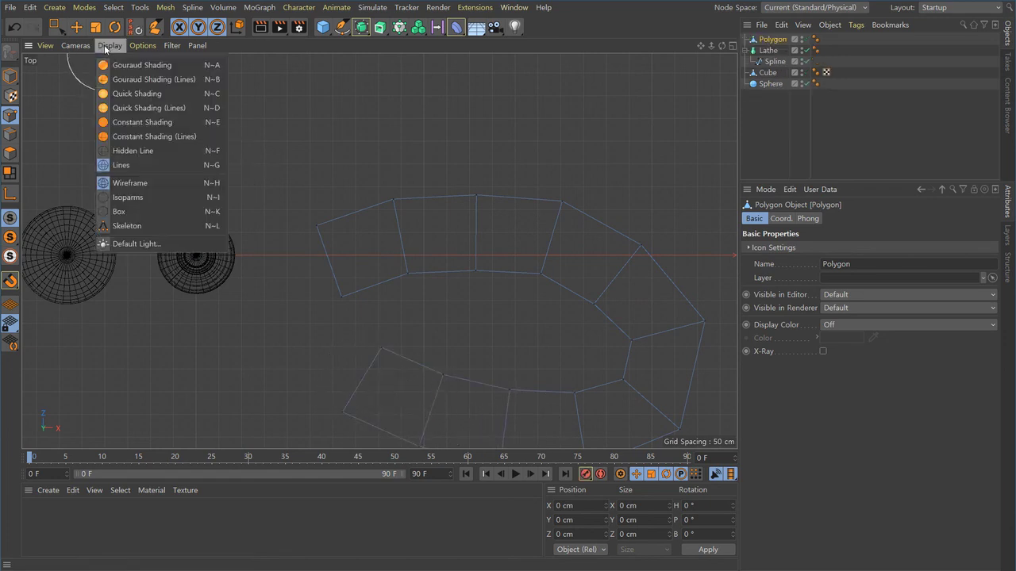
left_click(137, 81)
mouse_move(401, 337)
middle_mouse_down("alt")
mouse_move(328, 227)
mouse_move(344, 230)
middle_mouse_up("alt")
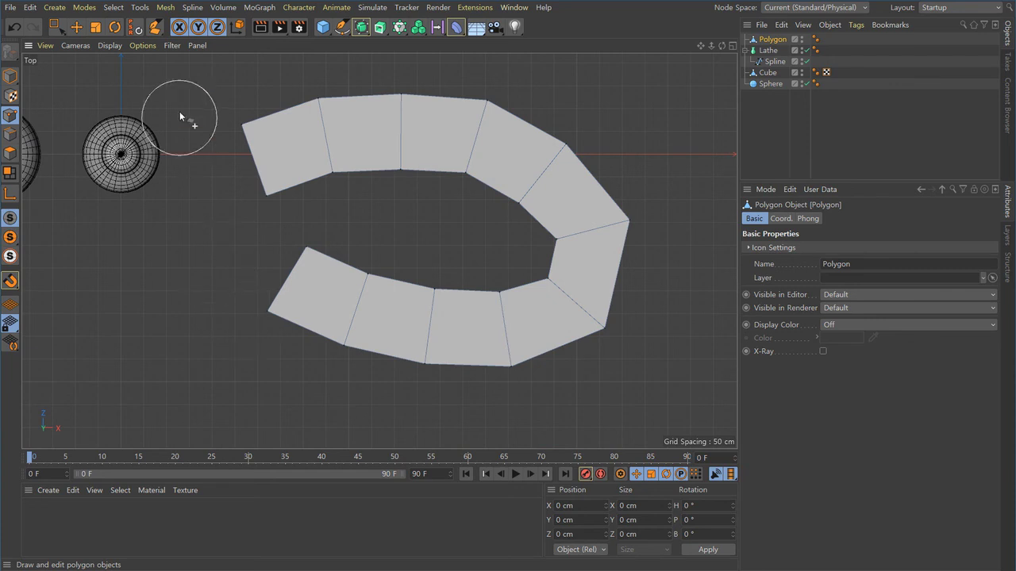
left_click(165, 7)
left_click(194, 31)
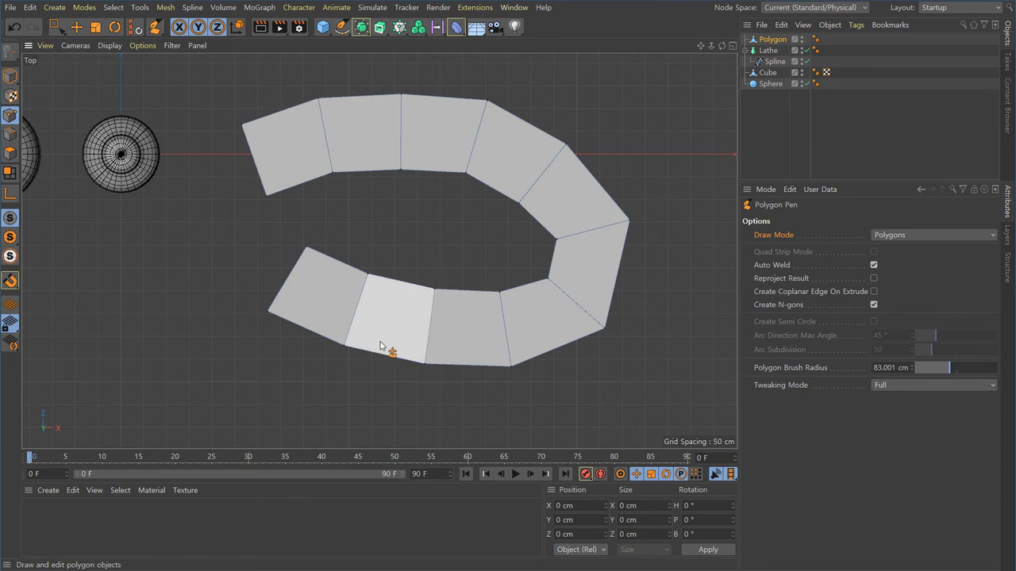
Examine the painted strip's connected polygons from several angles in the perspective view, in model mode
key("F1")
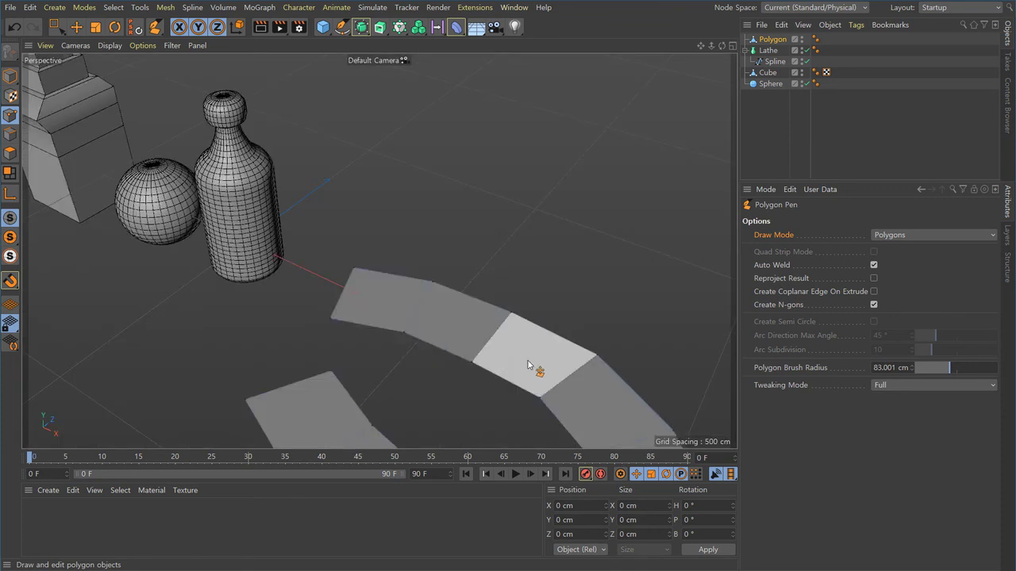
right_click_drag(548, 354, 492, 352, "alt")
middle_click_drag(492, 352, 381, 254, "alt")
left_click_drag(381, 253, 456, 276, "alt")
middle_click_drag(457, 277, 453, 302, "alt")
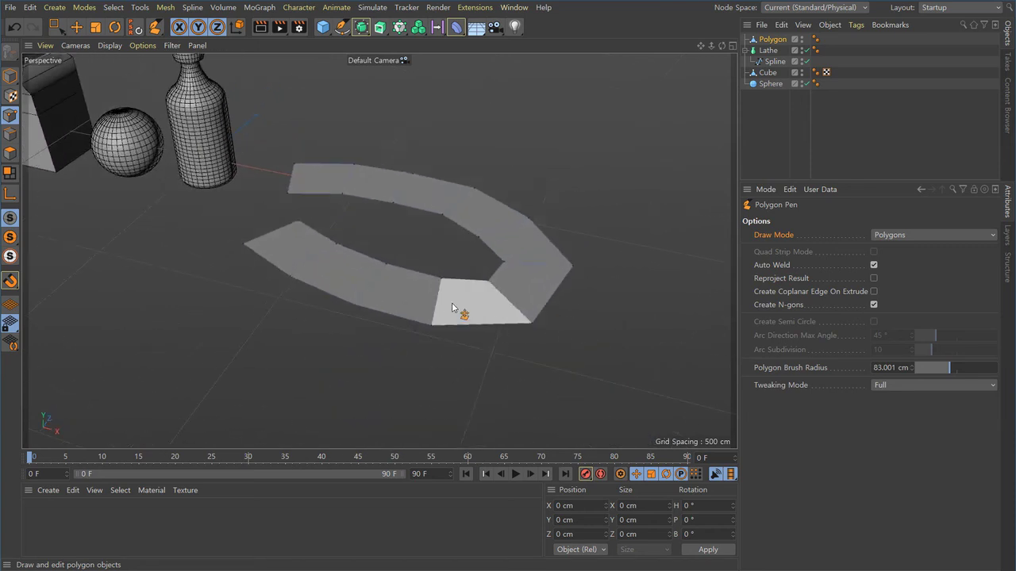
key("ctrl+a")
left_click_drag(453, 283, 414, 208, "alt")
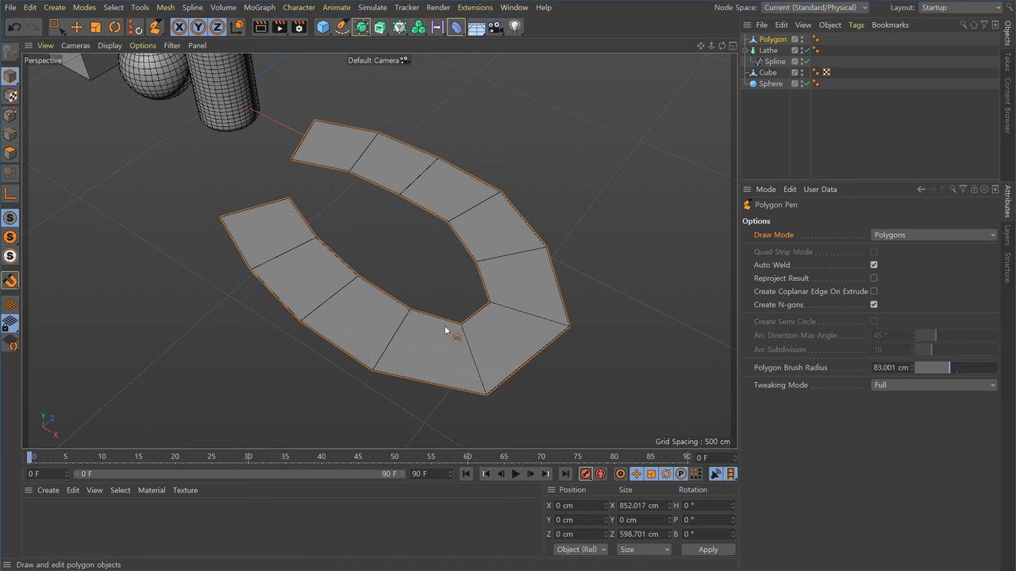
mouse_move(451, 279)
left_mouse_down("alt")
mouse_move(458, 128)
mouse_move(426, 274)
mouse_move(464, 279)
mouse_move(435, 275)
left_mouse_up("alt")
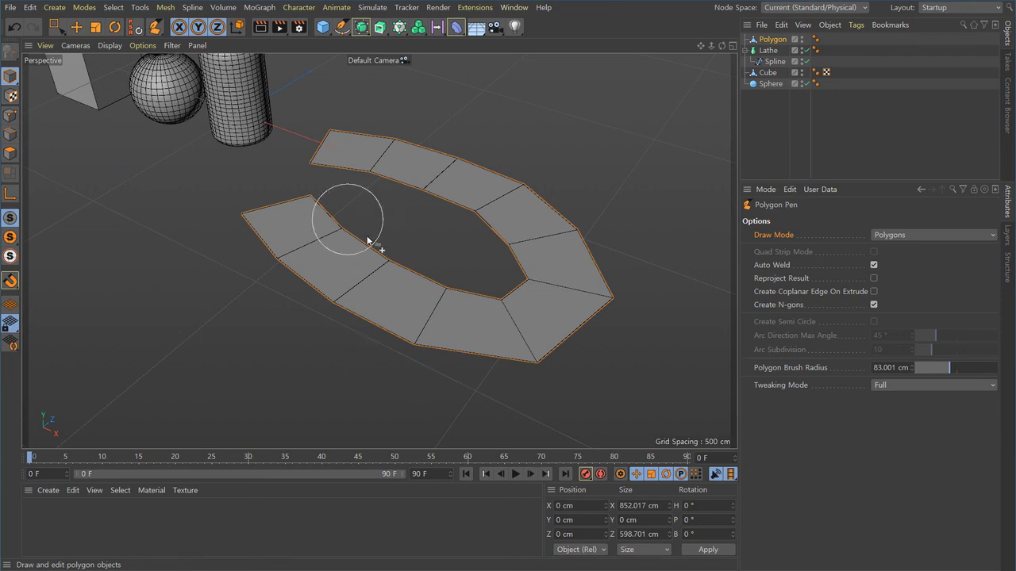
Cycle through the point, edge and polygon modes on the strip, finishing in edge mode
key("Return")
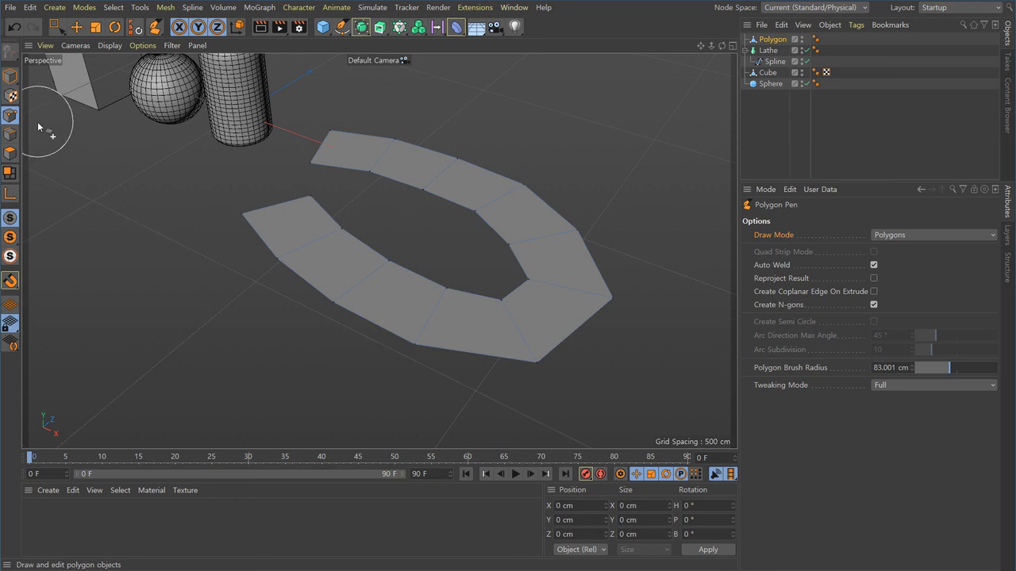
left_click(10, 134)
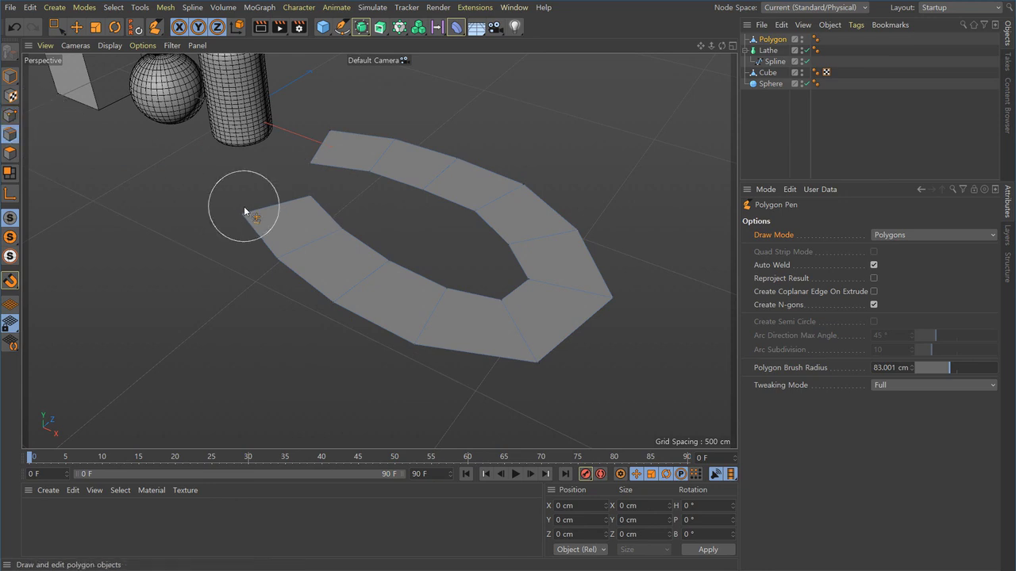
left_click(10, 153)
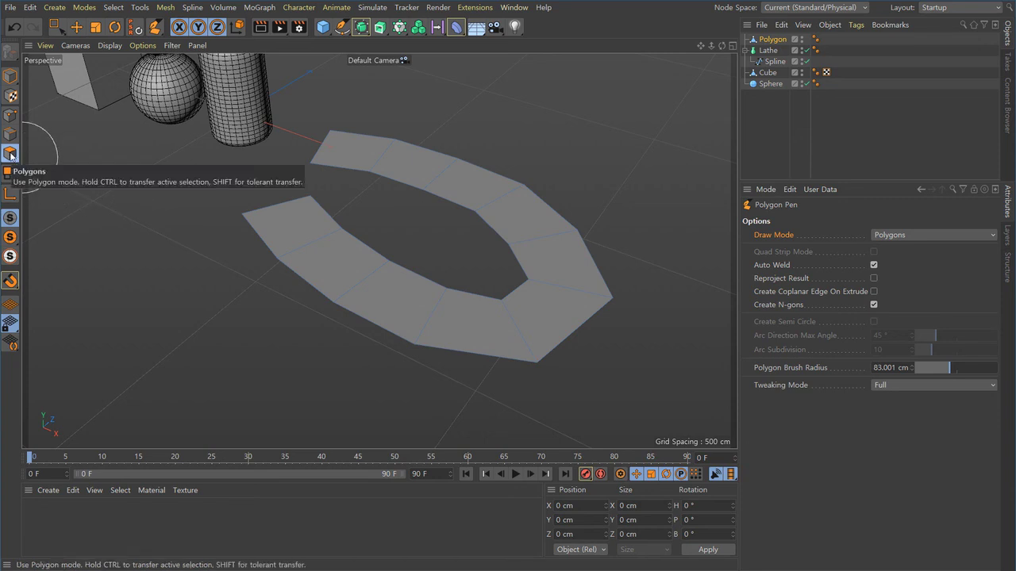
key("Return")
key("Return")
key("Return")
key("Return")
key("Return")
key("Return")
key("Return")
key("Return")
key("Return")
key("Return")
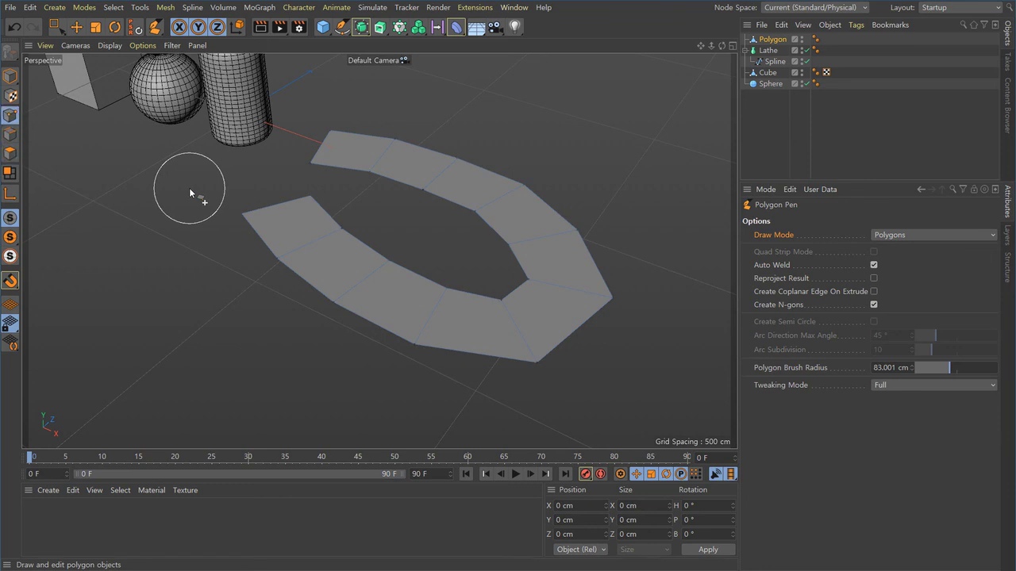
key("Return")
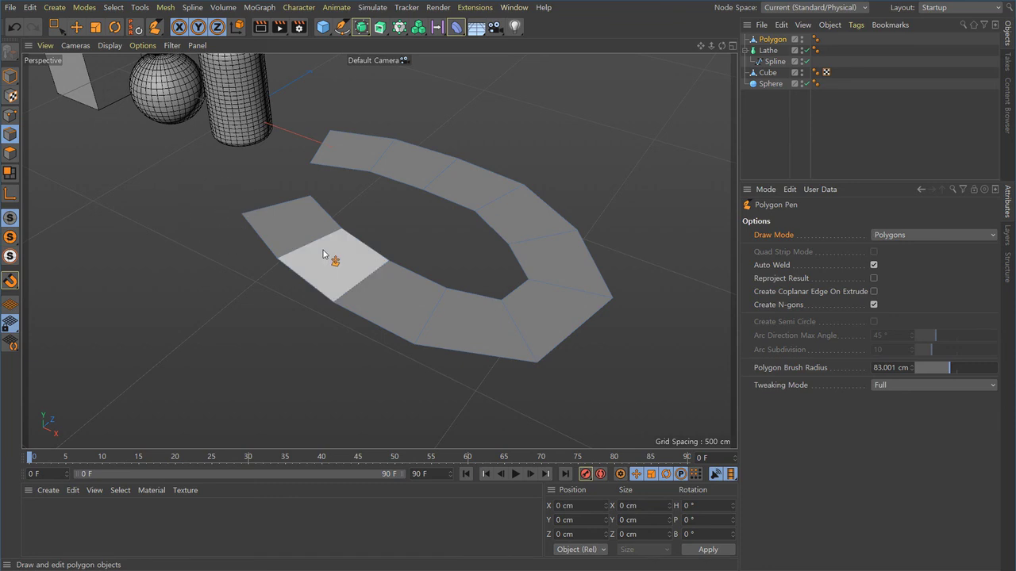
Raise four of the strip's cross edges one by one with the Move tool to give the strip a wavy surface
left_click(76, 29)
left_click(443, 342)
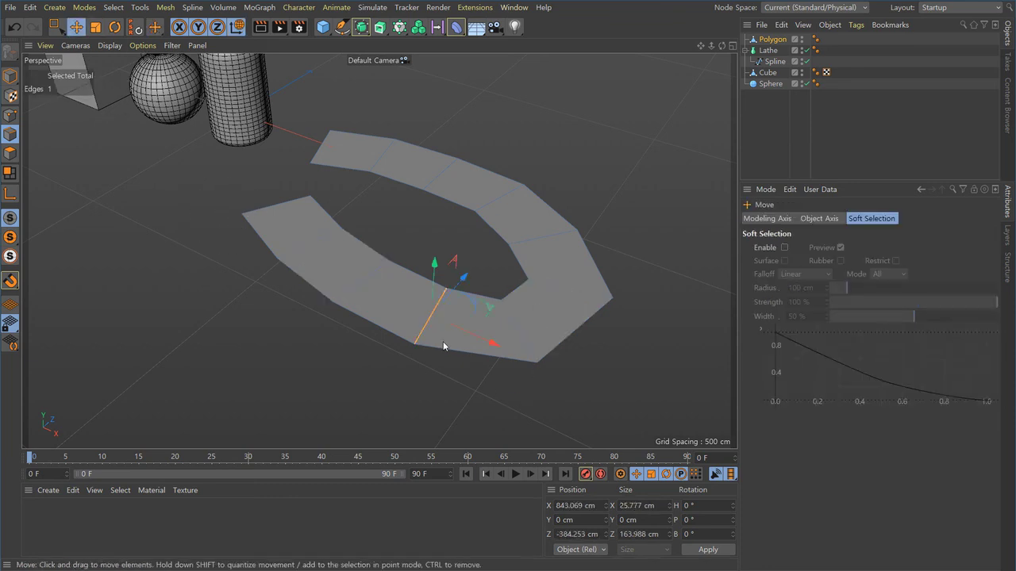
left_click_drag(436, 265, 436, 244)
left_click(496, 195)
left_click_drag(505, 140, 474, 129)
left_click(386, 151)
left_click_drag(384, 115, 384, 96)
left_click(310, 245)
left_click_drag(317, 204, 302, 170)
left_click(577, 292)
left_click_drag(512, 391, 428, 403, "alt")
Select three separate polygons of the wavy strip in polygon mode
key("Return")
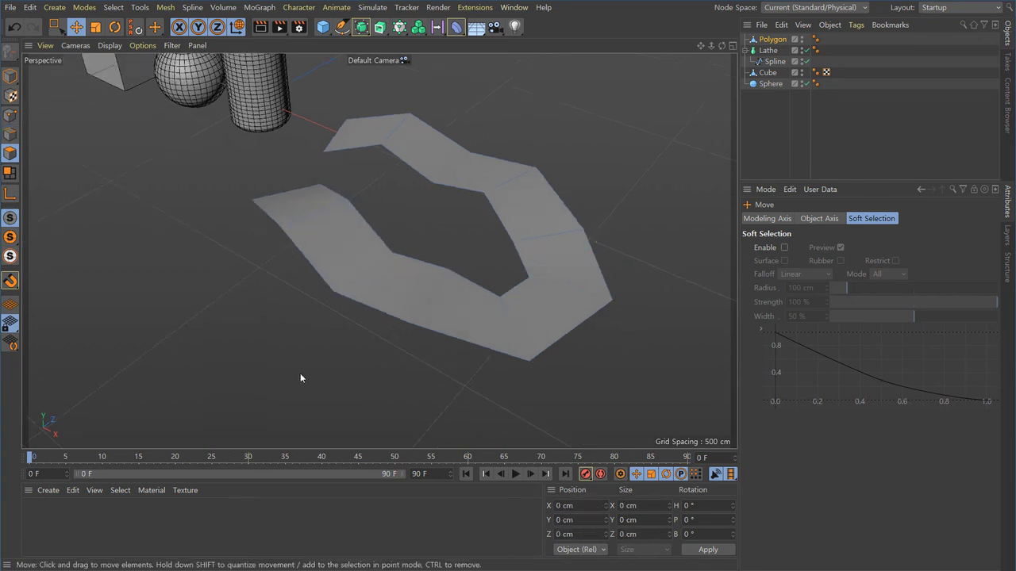
left_click(555, 310)
left_click_drag(555, 309, 428, 382, "alt")
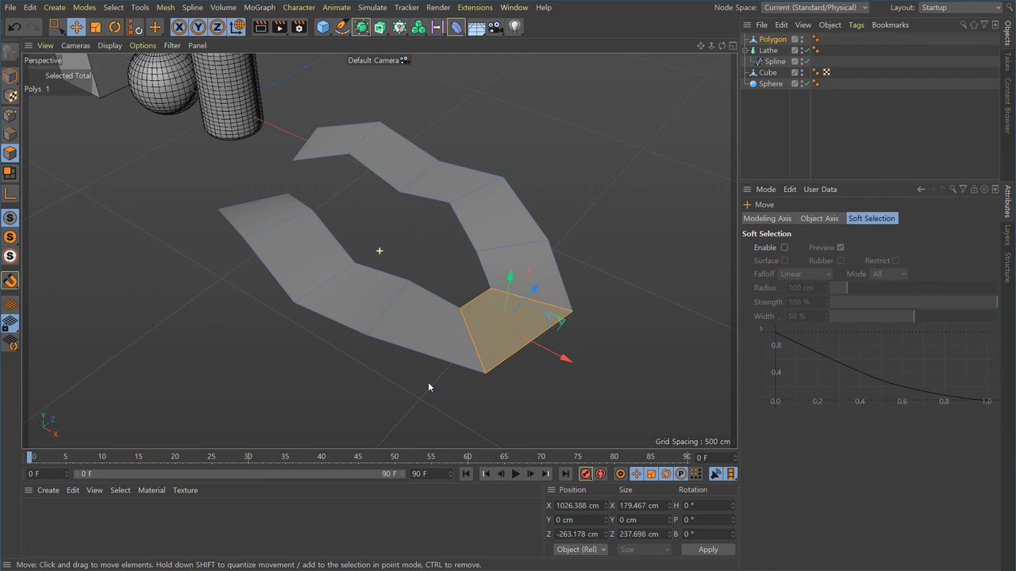
left_click(351, 295, "shift")
left_click(399, 165, "shift")
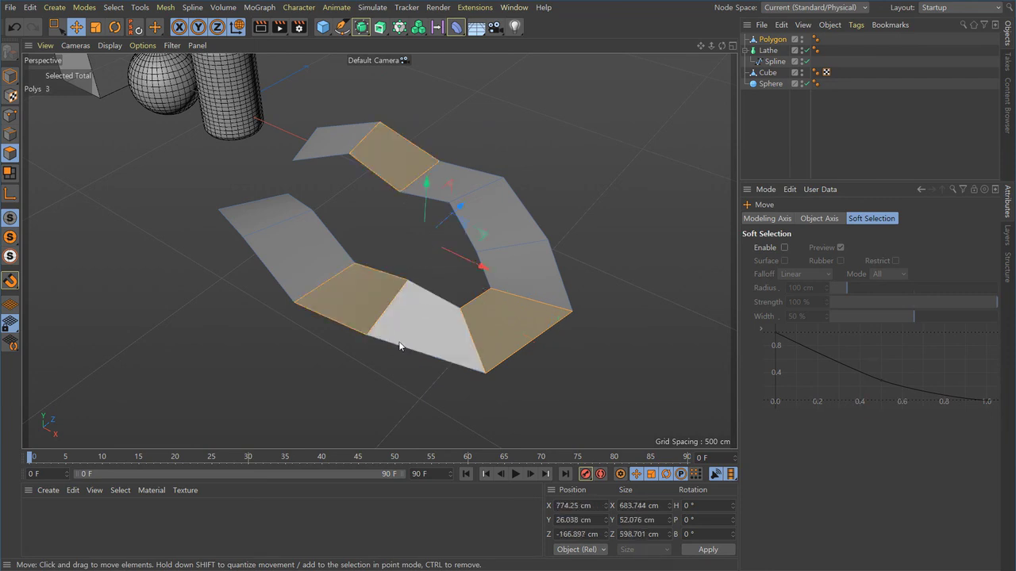
left_click_drag(433, 333, 420, 344, "alt")
Extrude the three selected polygons with an offset of 74.7 cm
left_click(165, 7)
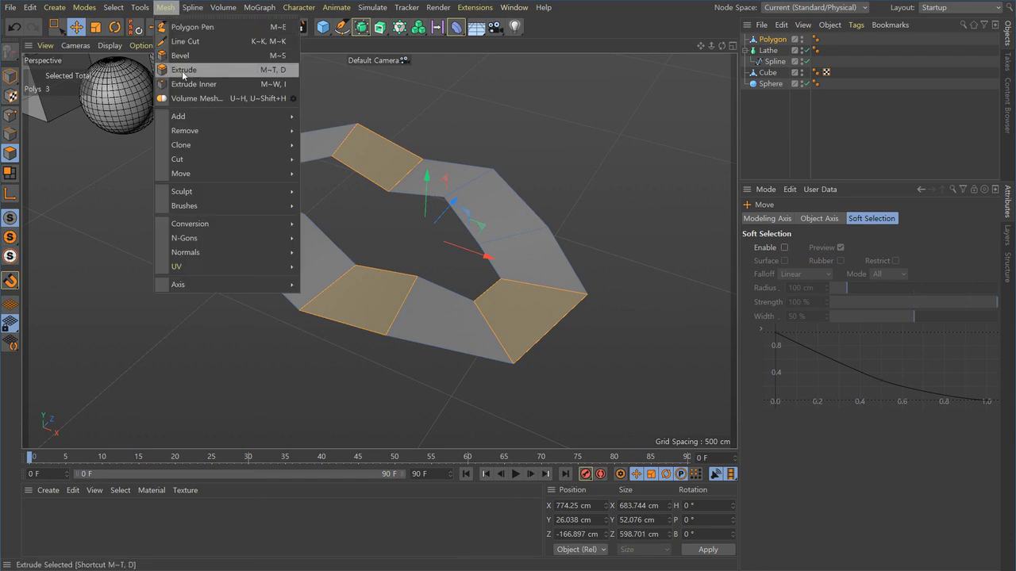
left_click(198, 71)
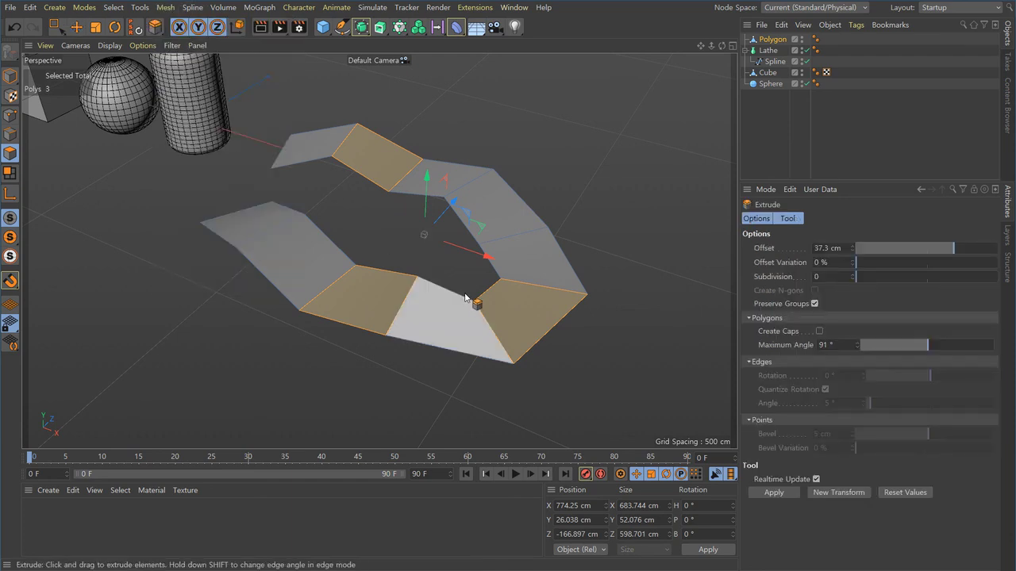
left_click_drag(607, 229, 425, 231)
left_click_drag(508, 199, 562, 193)
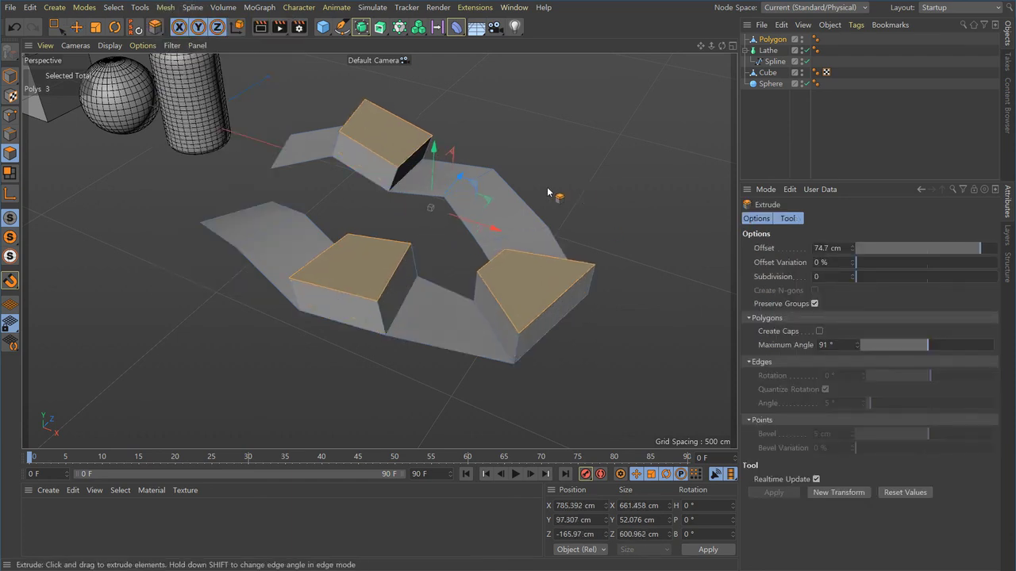
left_click_drag(412, 310, 487, 333, "alt")
left_click_drag(314, 292, 359, 274, "alt")
Delete the extruded strip object and switch to the top view
key("Return")
key("Delete")
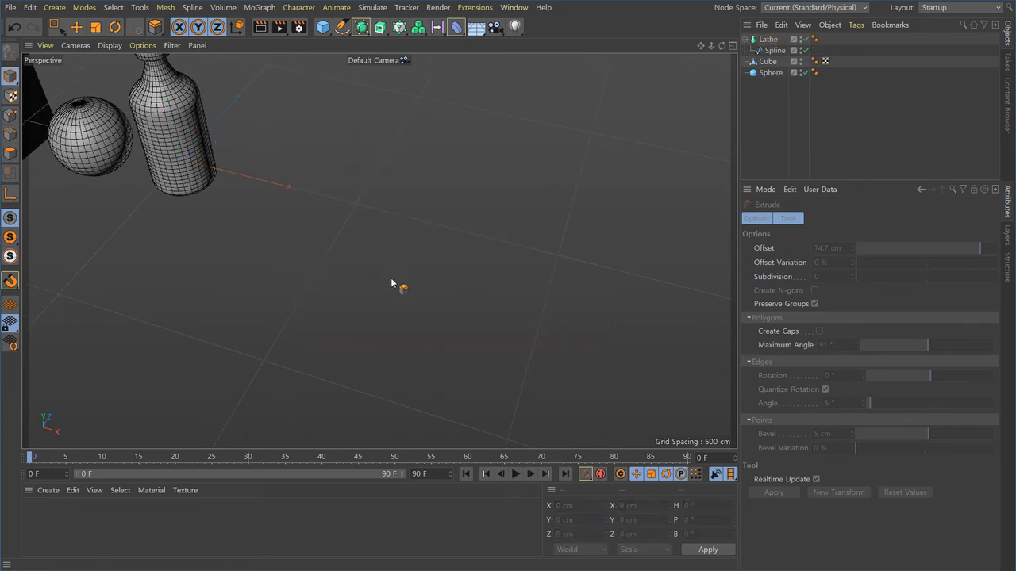
key("F2")
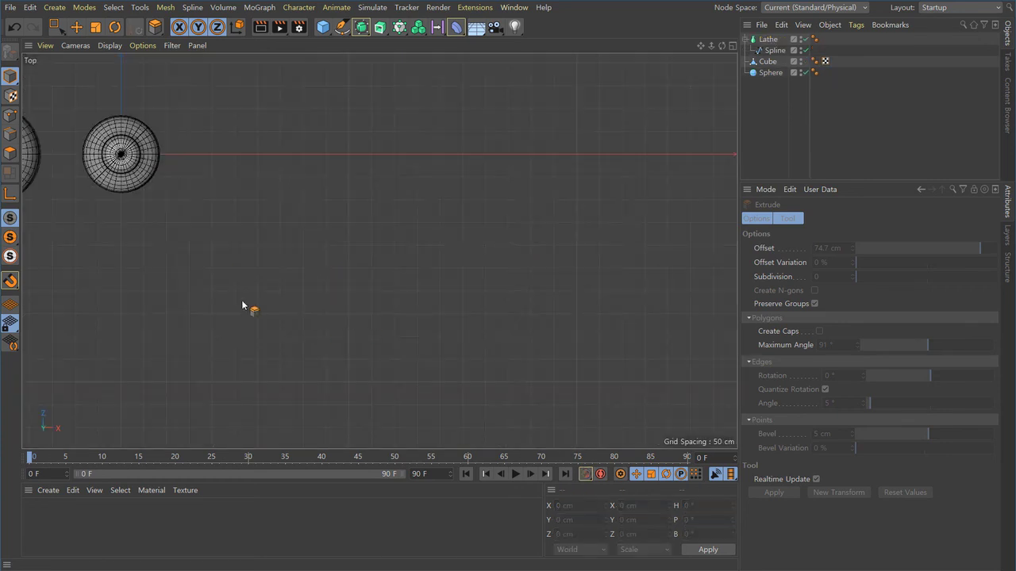
Activate the Polygon Pen with Draw Mode set to Points and enable Quad Strip Mode
left_click(165, 7)
left_click(181, 29)
middle_click_drag(419, 334, 436, 343, "alt")
left_click(913, 233)
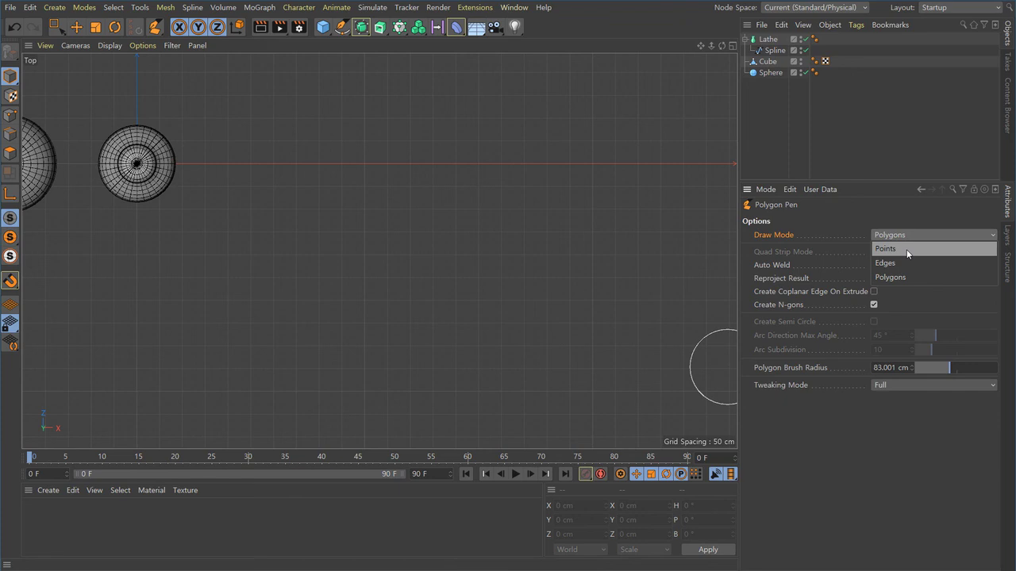
left_click(907, 249)
middle_click_drag(402, 269, 455, 287, "alt")
right_click_drag(466, 290, 479, 298, "alt")
middle_click_drag(480, 297, 456, 309, "alt")
right_click_drag(473, 319, 485, 323, "alt")
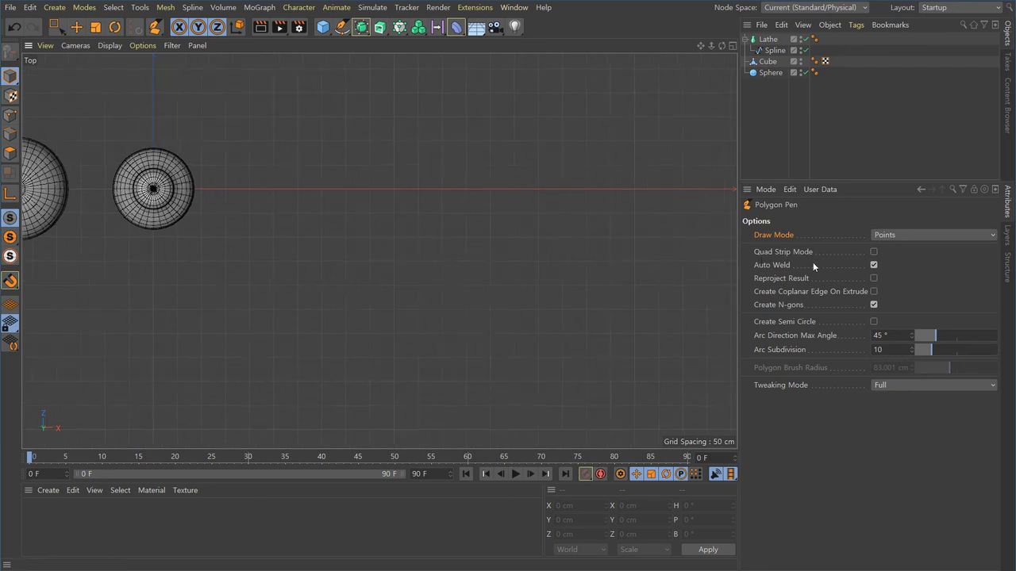
left_click(874, 252)
Draw a roughly square four-point polygon beside the bottle in the top view
left_click(271, 164)
left_click(266, 246)
left_click(375, 248)
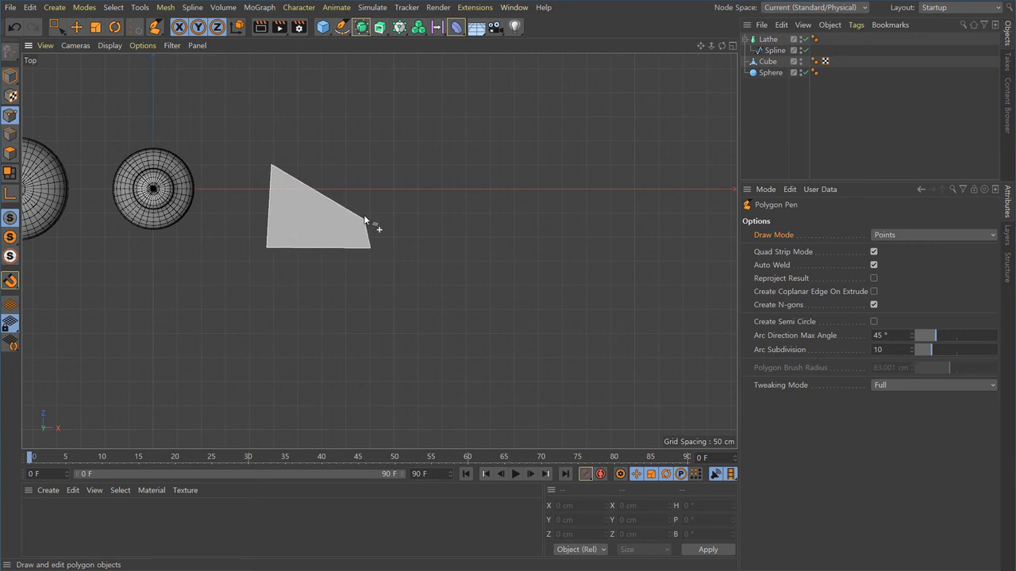
left_click(373, 164)
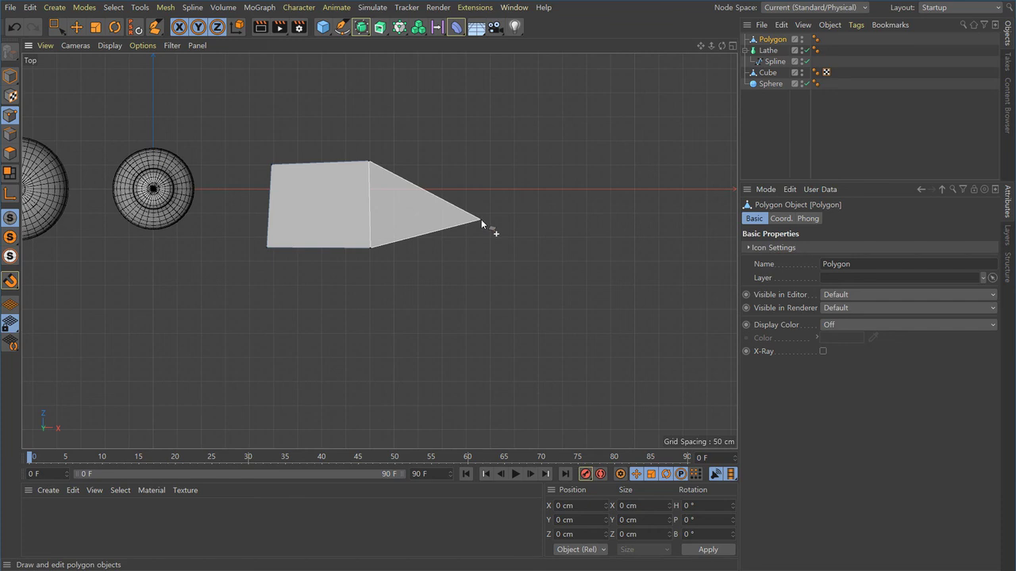
Extend the polygon along the X direction with five more connected quads, then end the strip
left_click(443, 246)
left_click(443, 160)
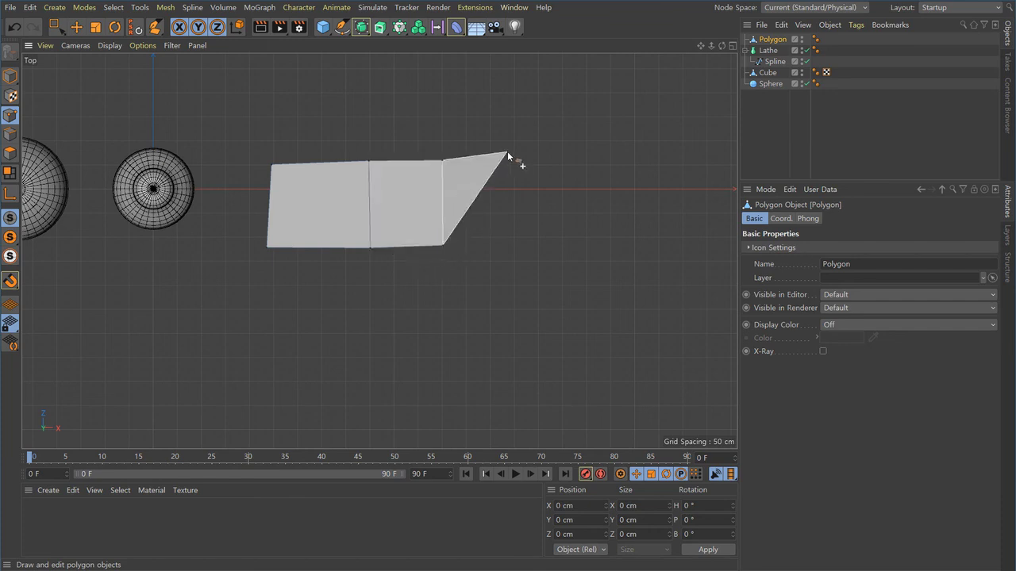
left_click(524, 160)
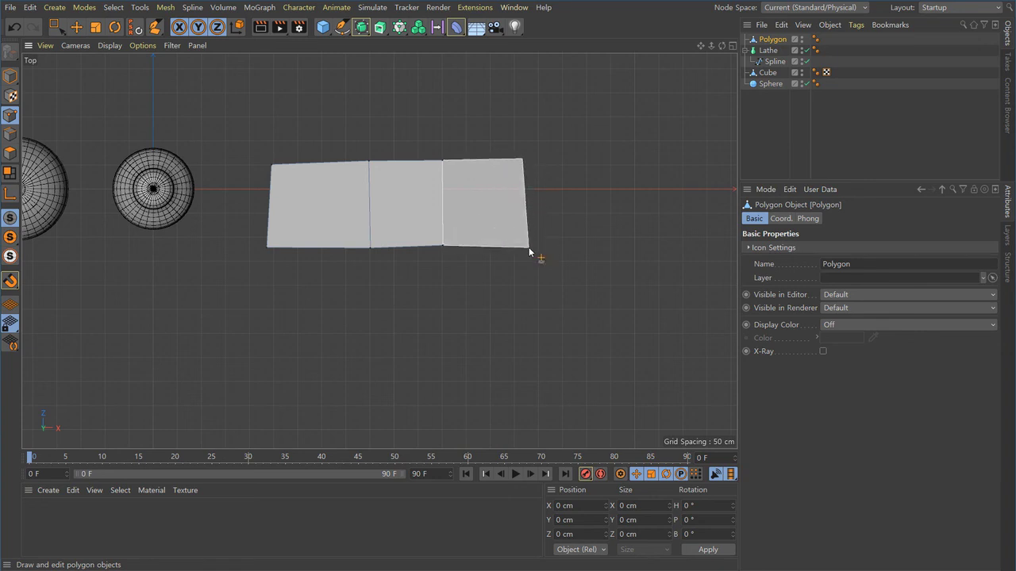
left_click(528, 247)
left_click(605, 234)
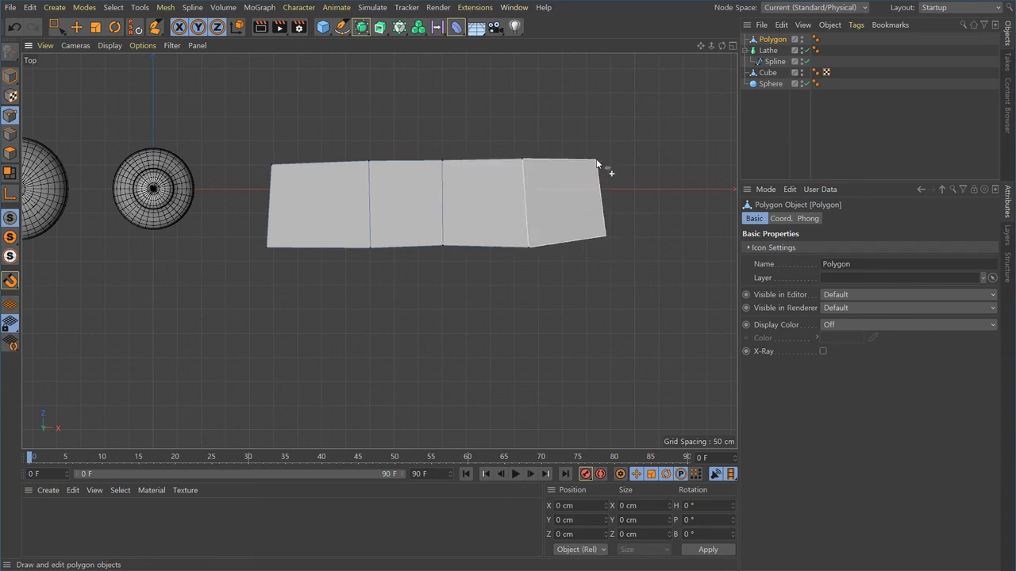
left_click(594, 153)
left_click(663, 148)
left_click(680, 225)
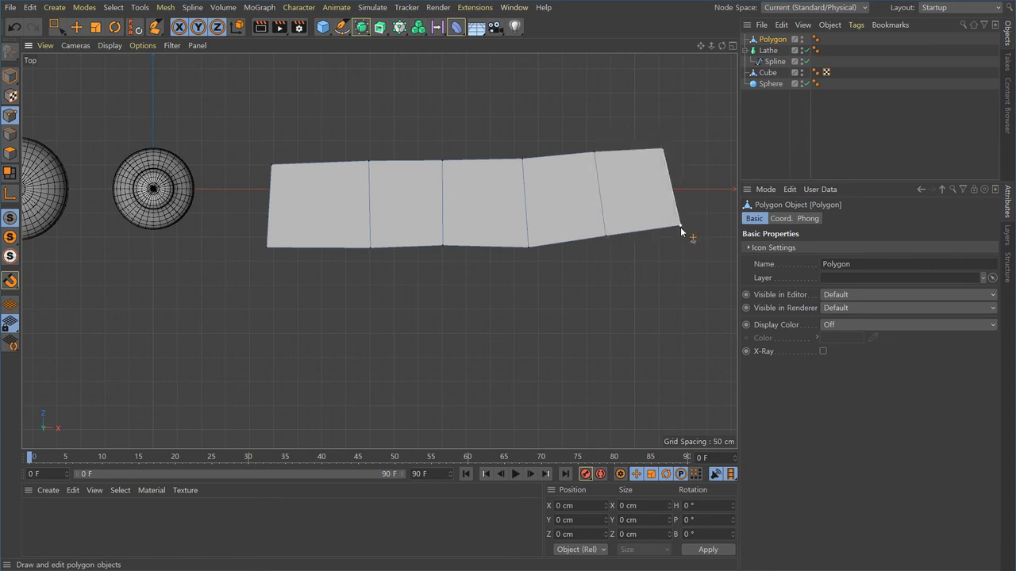
middle_click_drag(519, 364, 354, 419, "alt")
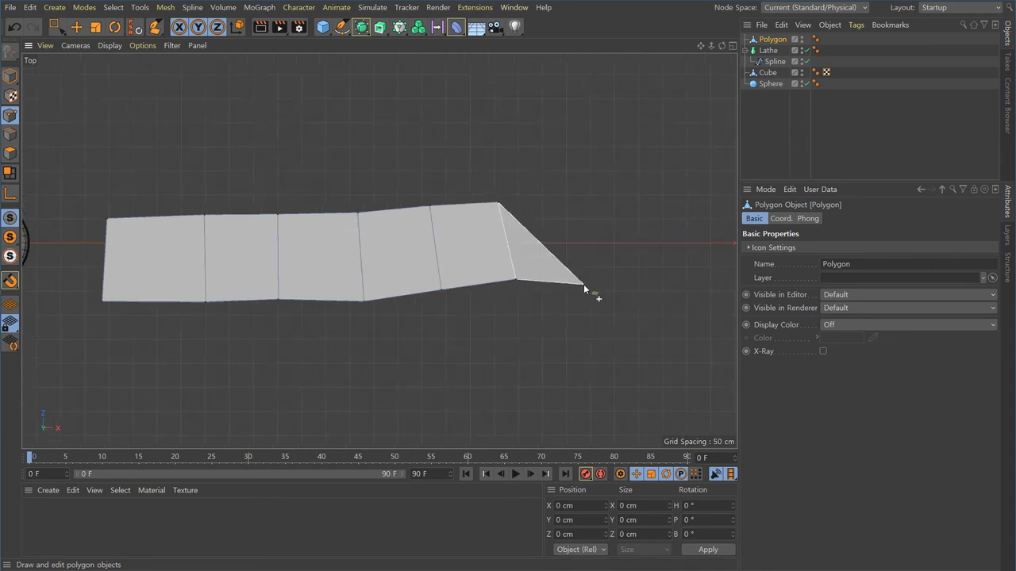
left_click(583, 283)
left_click(580, 204)
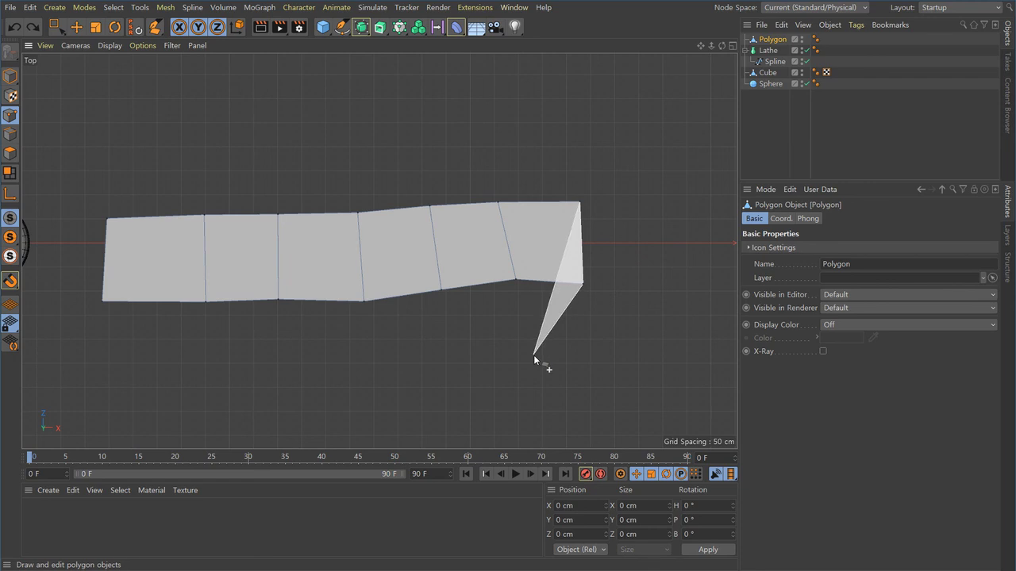
key("Escape")
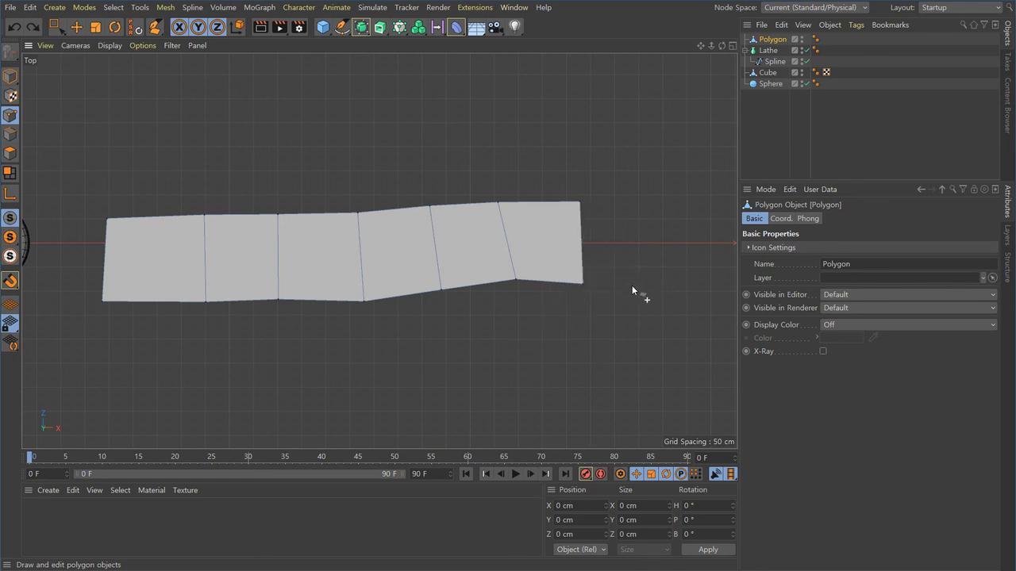
Add a quad hanging below the last polygon of the strip, sharing its lower edge, and end the strip
left_click(515, 280)
left_click(514, 366)
left_click(589, 365)
left_click(583, 283)
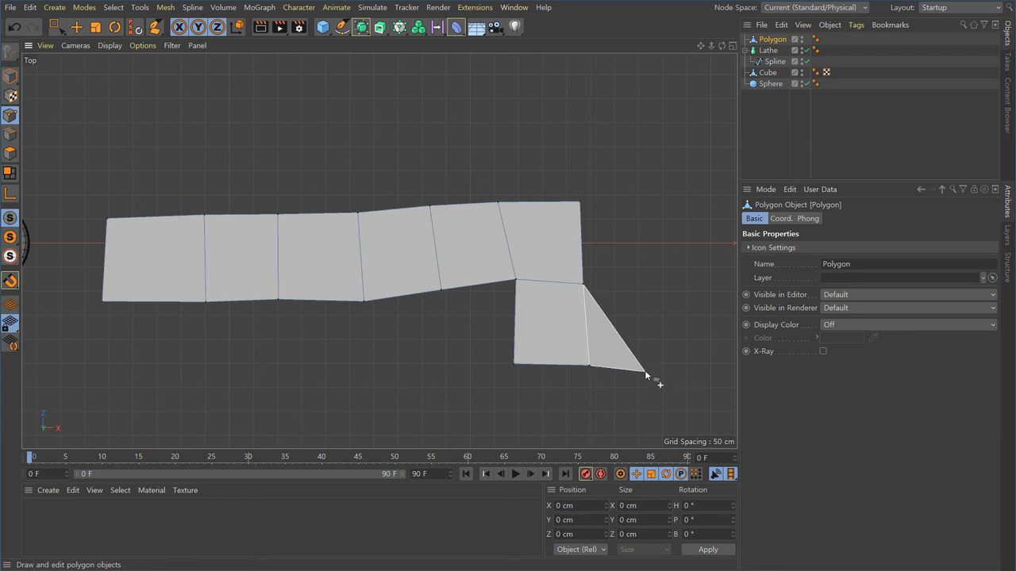
key("Escape")
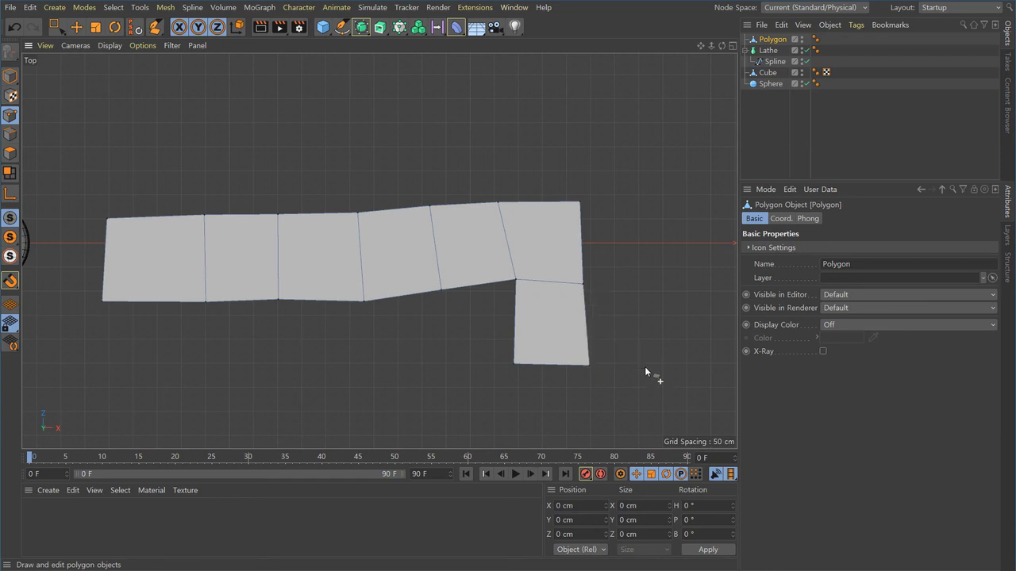
Add a second quad beneath the one hanging from the end of the strip
left_click(592, 367)
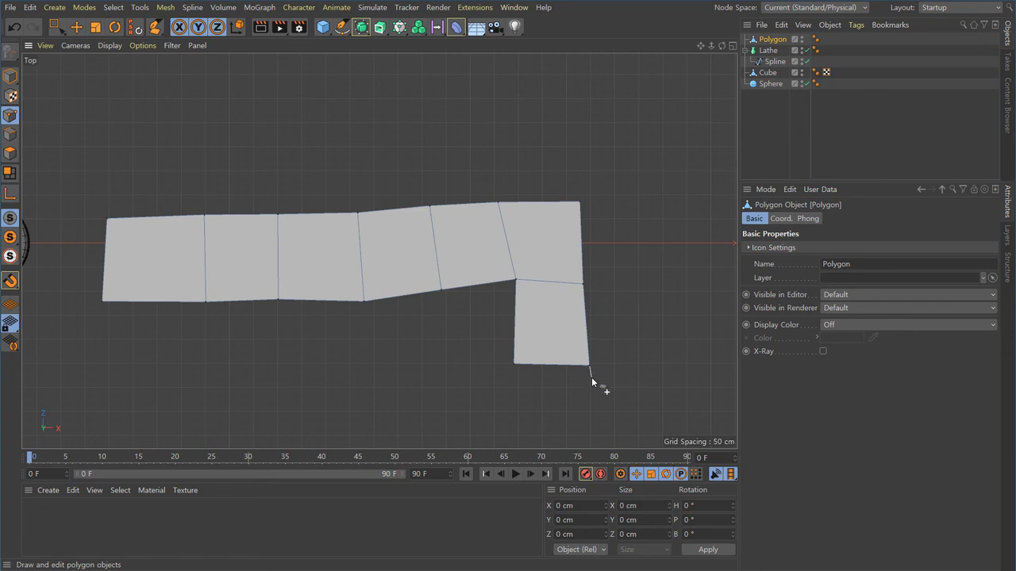
left_click(593, 438)
left_click(518, 436)
double_click(514, 365)
left_click(523, 396)
Add a third quad at the bottom of the column, with Auto Weld on and its last point snapped to the existing corner
scroll(513, 385, "up", 5)
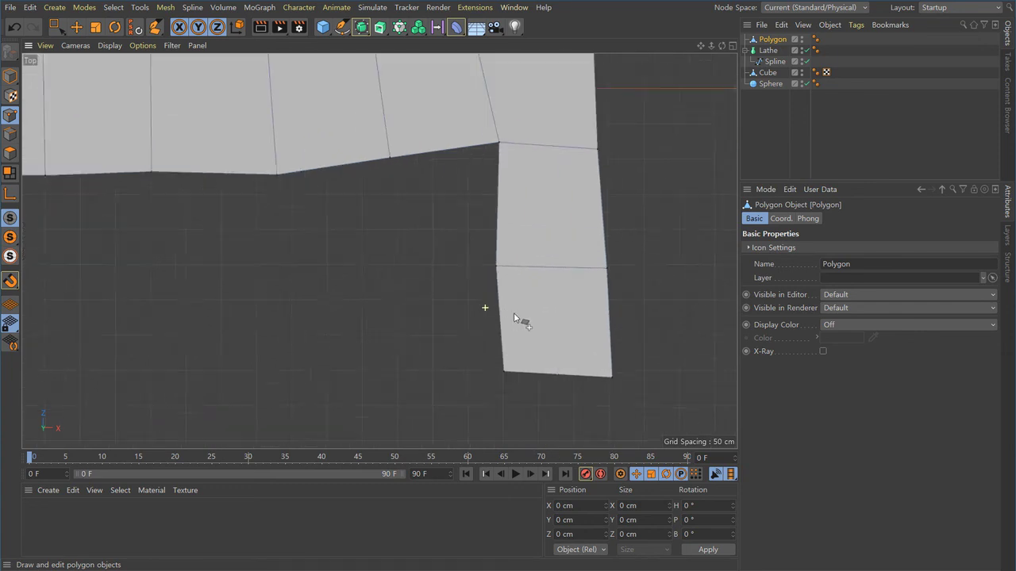
scroll(441, 314, "up", 4)
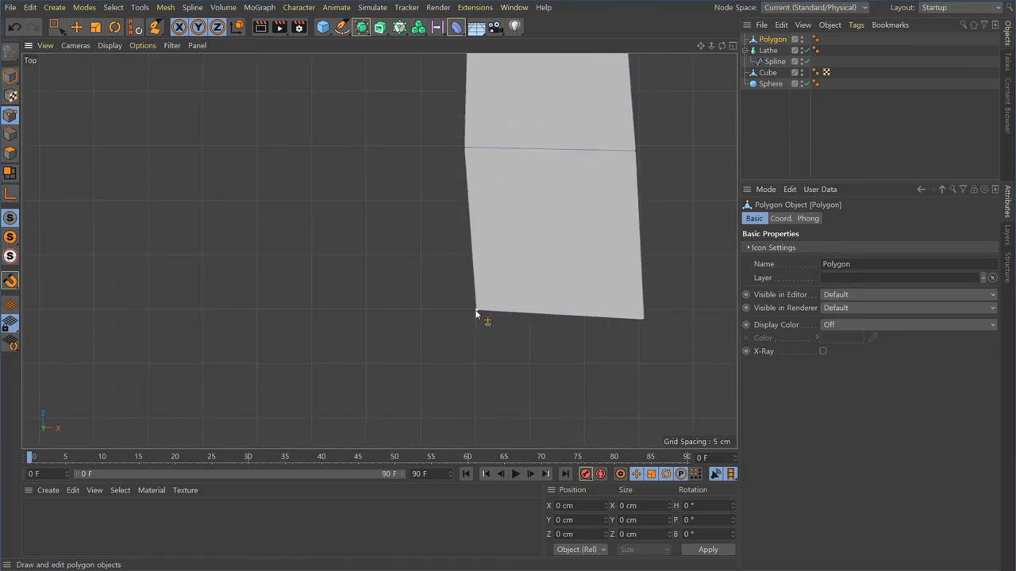
left_click(476, 311)
middle_click_drag(465, 381, 433, 263, "alt")
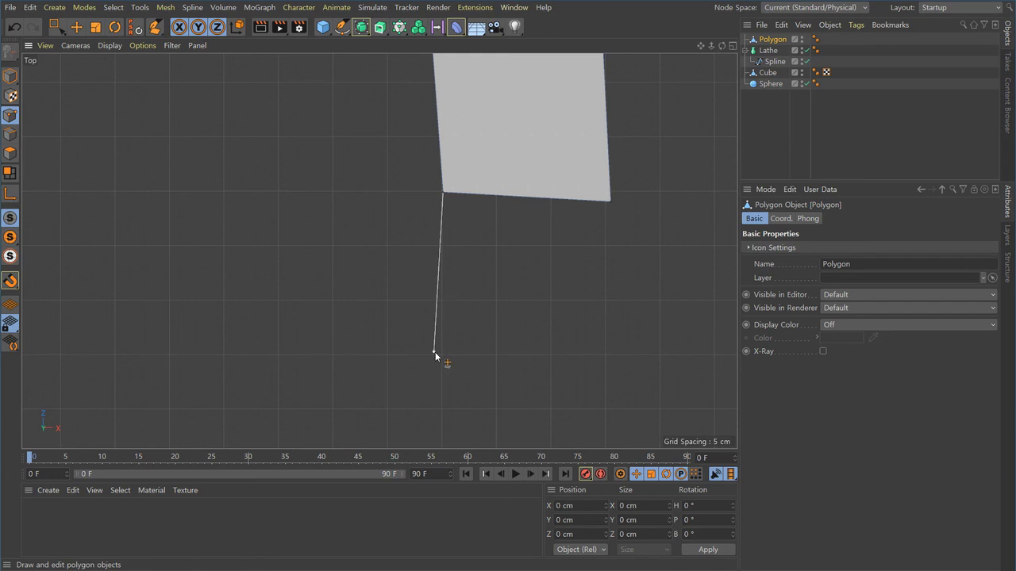
left_click(434, 355)
left_click(607, 357)
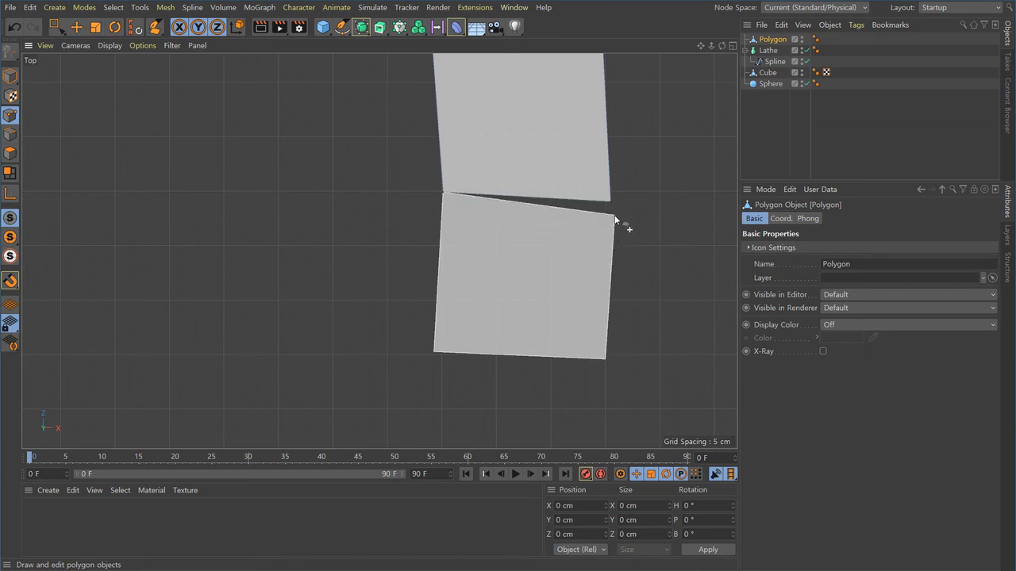
left_click(157, 31)
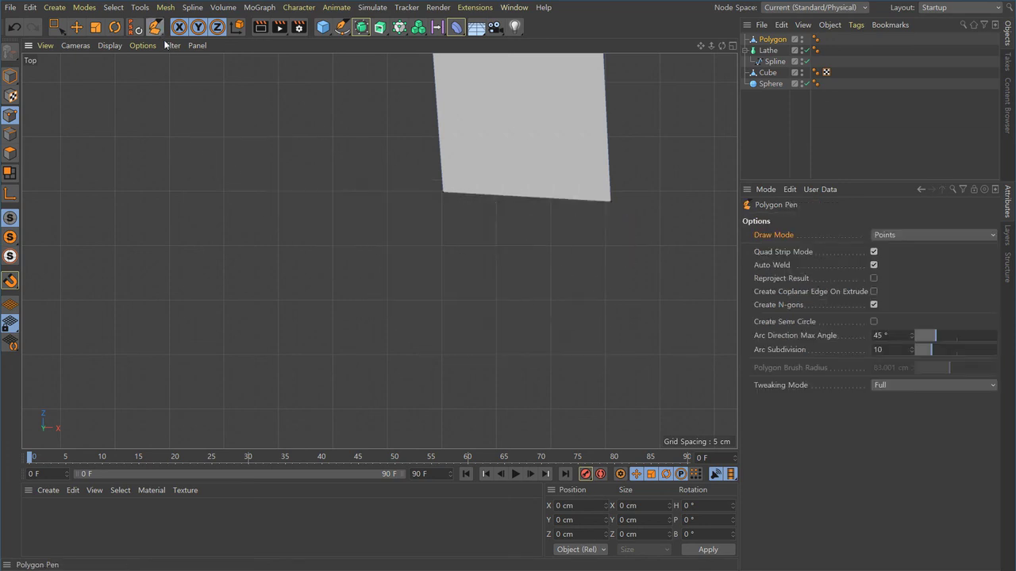
left_click(874, 265)
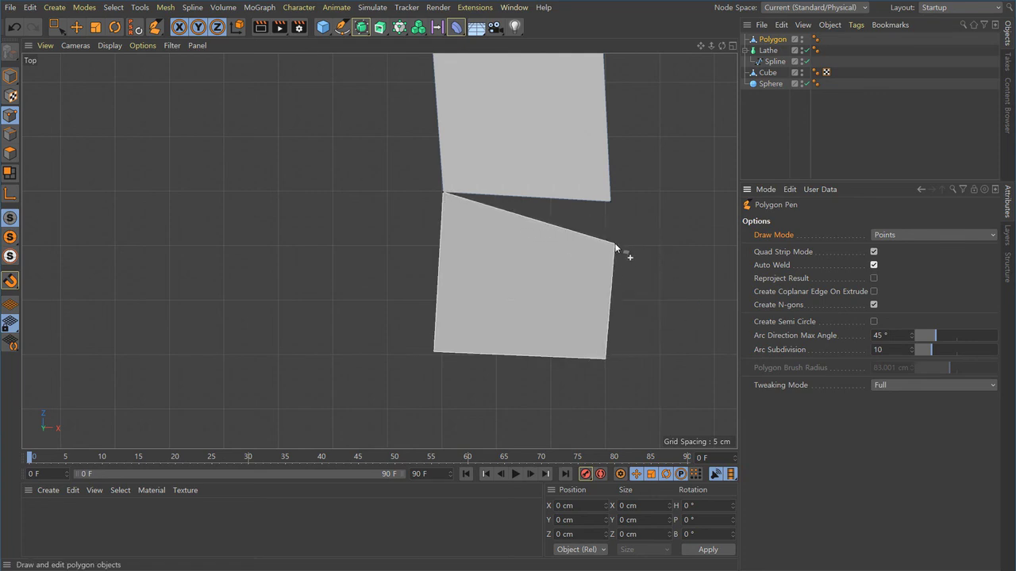
left_click(611, 200)
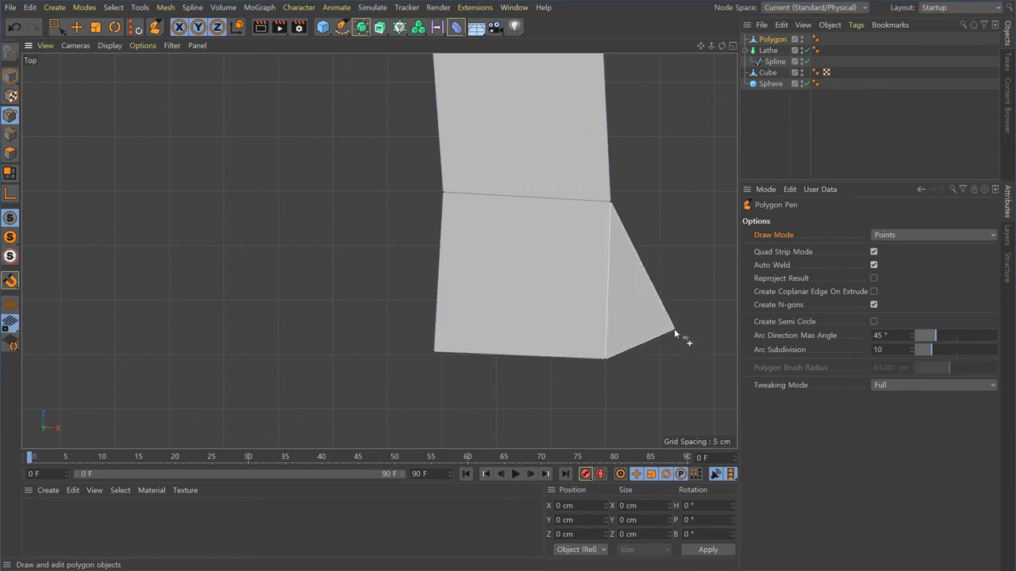
key("Escape")
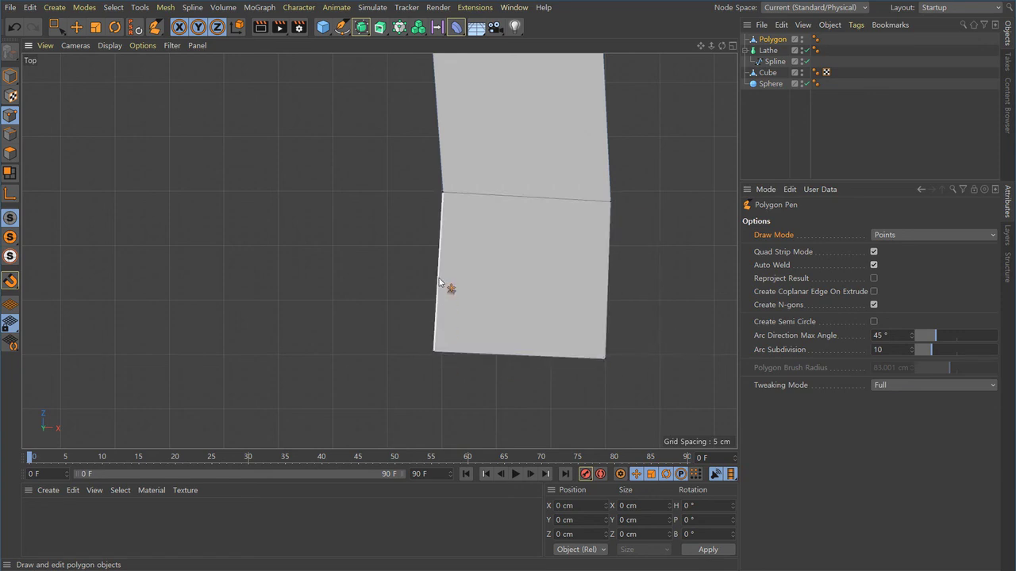
Attach a quad to the inner side of the column's lowest polygon, joining it at both existing corner points
left_click(444, 196)
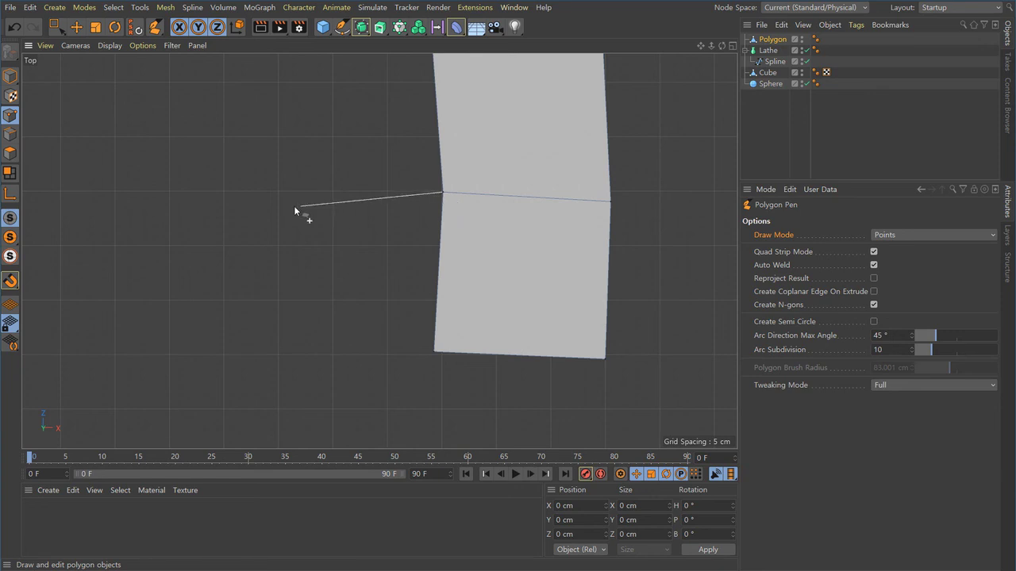
left_click(239, 184)
left_click(226, 357)
left_click(436, 354)
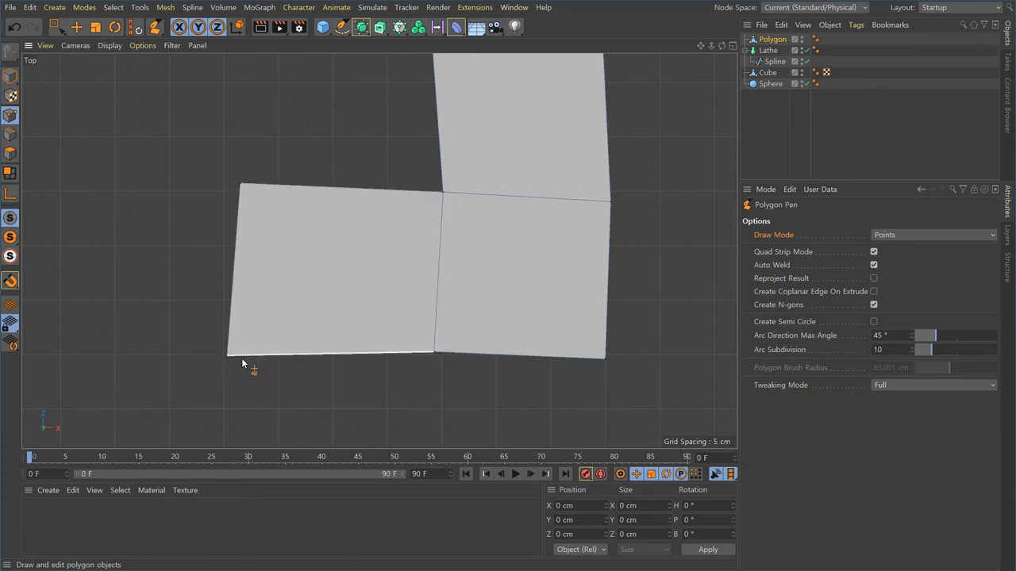
Add a quad below the second polygon of the horizontal strip, welded to its two lower corners
middle_click_drag(216, 388, 399, 424, "alt")
scroll(372, 226, "down", 6)
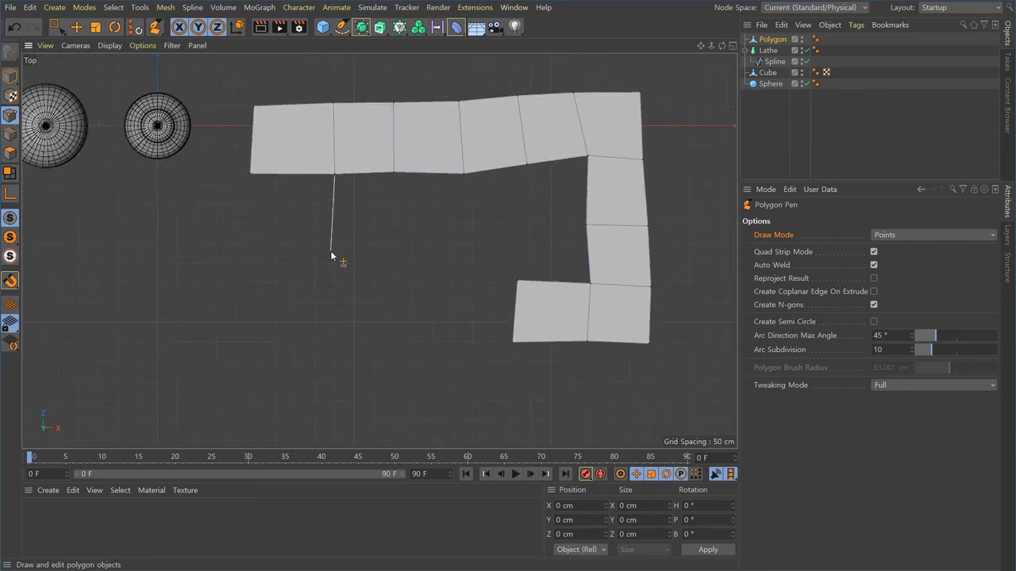
left_click(332, 255)
left_click(400, 254)
left_click(394, 174)
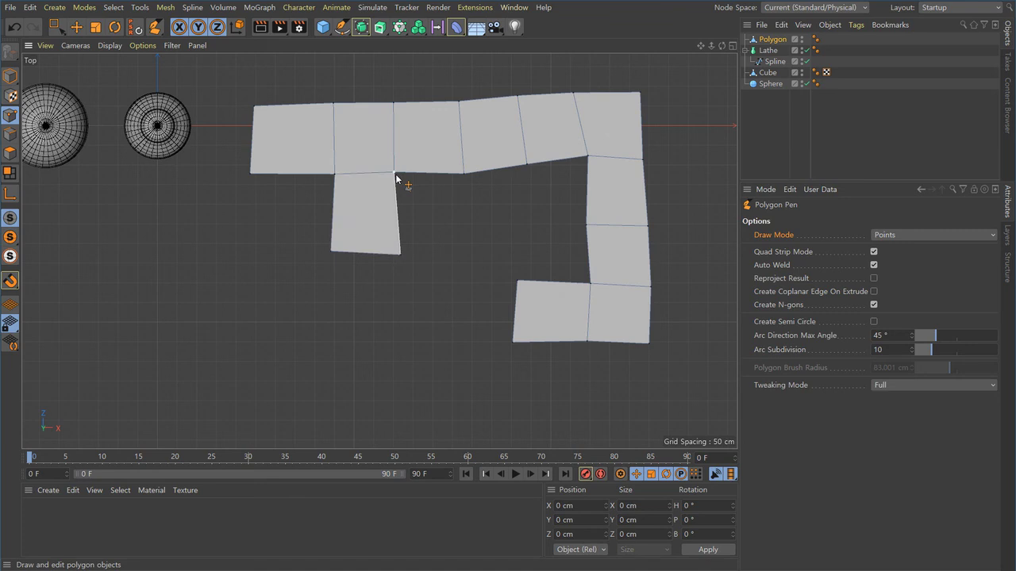
Continue the new branch downwards with another quad joined to its lower edge
left_click(332, 255)
left_click(326, 341)
left_click(417, 334)
left_click(401, 256)
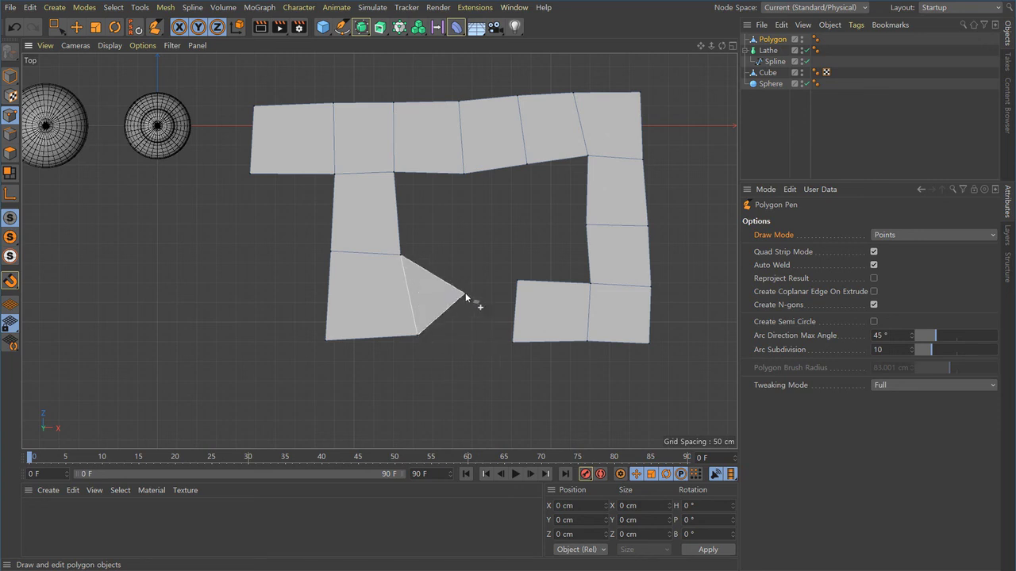
Extend the lower branch inward with one quad, then bridge the remaining gap with another quad welded to the existing corners to close the ring
left_click(467, 273)
left_click(468, 342)
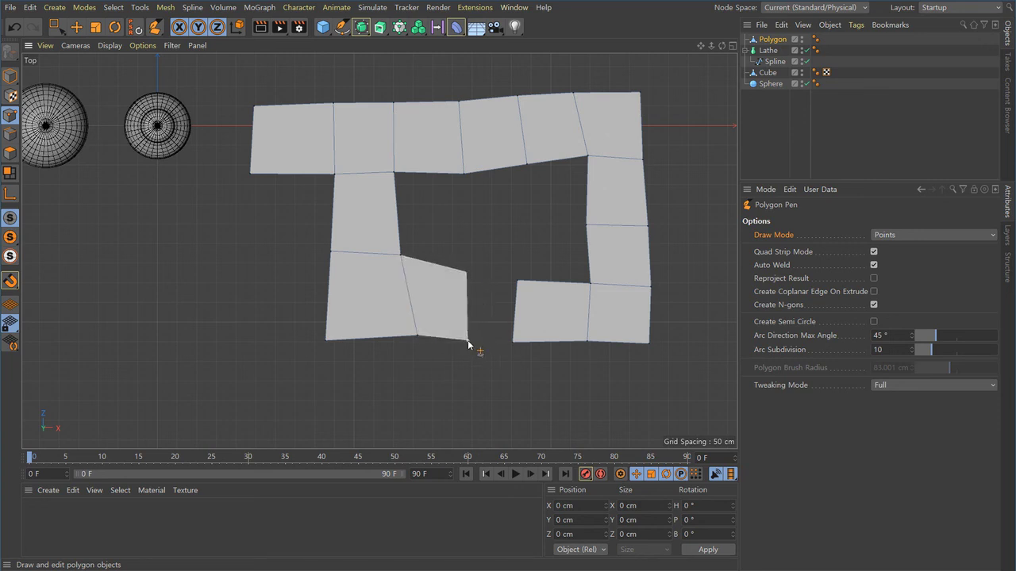
left_click(515, 282)
left_click(470, 342)
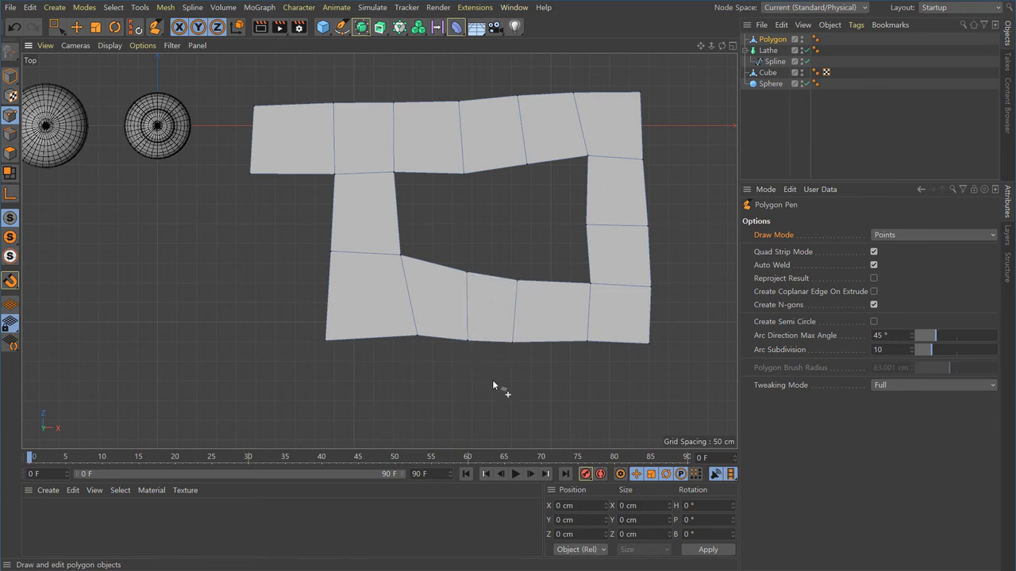
Examine the closed polygon ring from several angles in the perspective view with the Move tool active
middle_click_drag(493, 398, 473, 409)
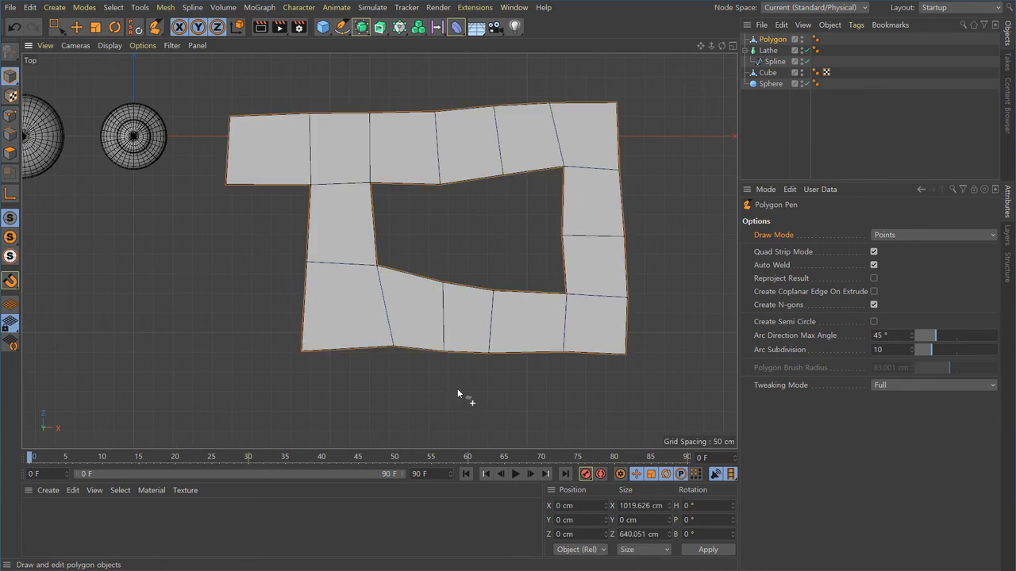
scroll(455, 389, "down", 1)
key("F1")
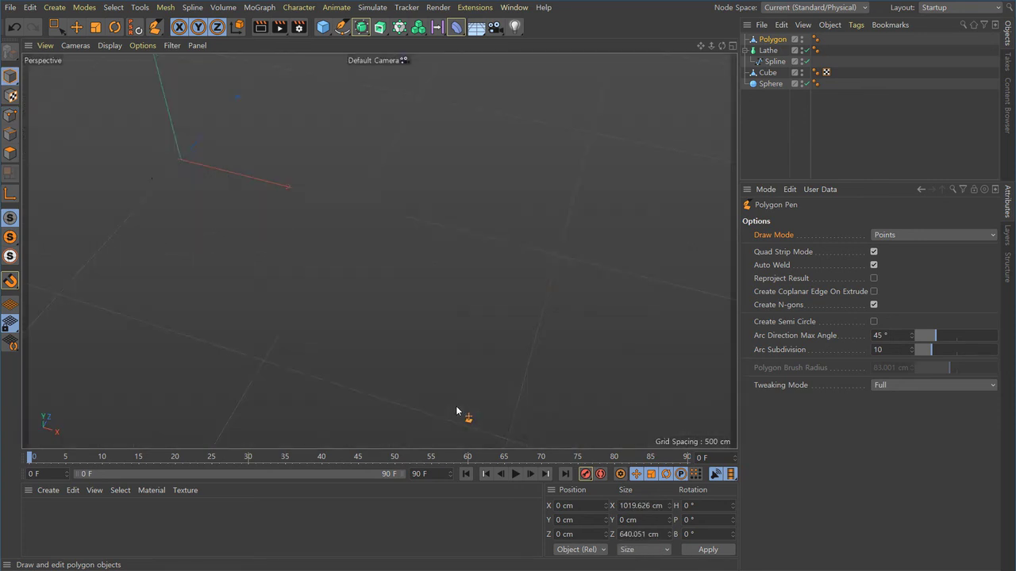
scroll(444, 330, "down", 3)
middle_click_drag(444, 333, 405, 302, "alt")
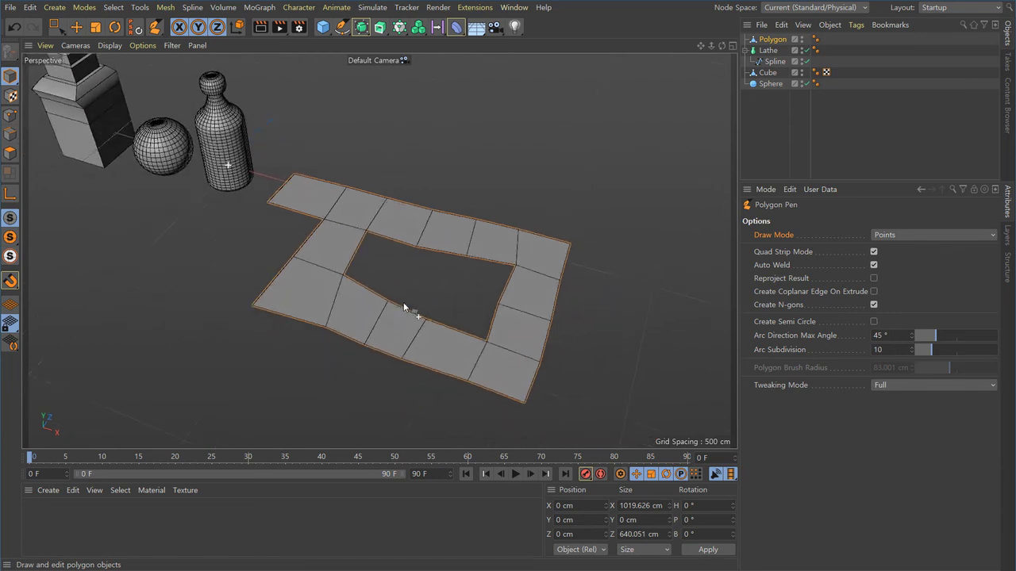
left_click_drag(404, 302, 419, 303, "alt")
middle_click_drag(407, 286, 403, 283, "alt")
key("e")
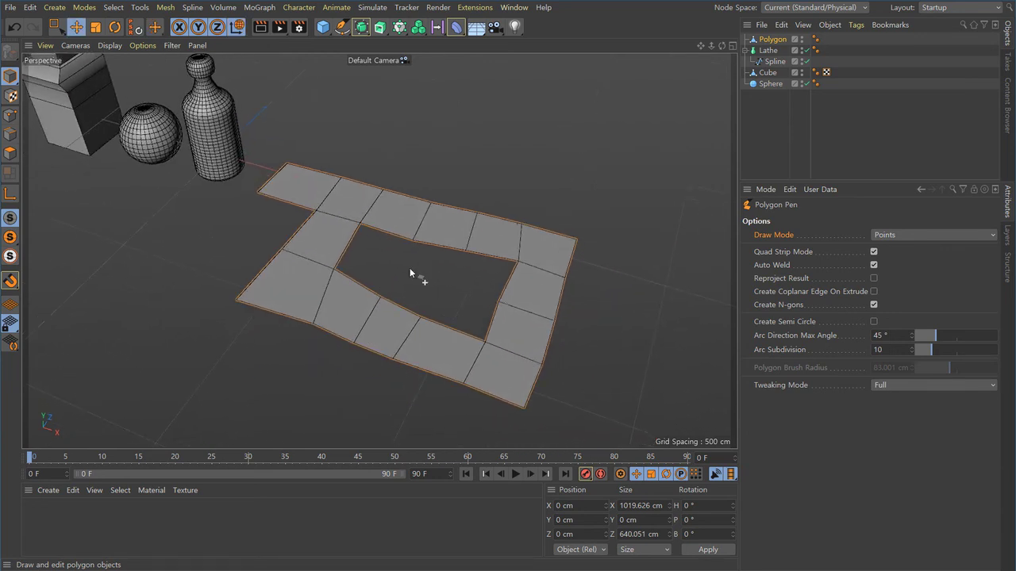
left_click(457, 145)
left_click_drag(457, 145, 403, 261, "alt")
left_click(403, 259)
left_click_drag(328, 287, 445, 353, "alt")
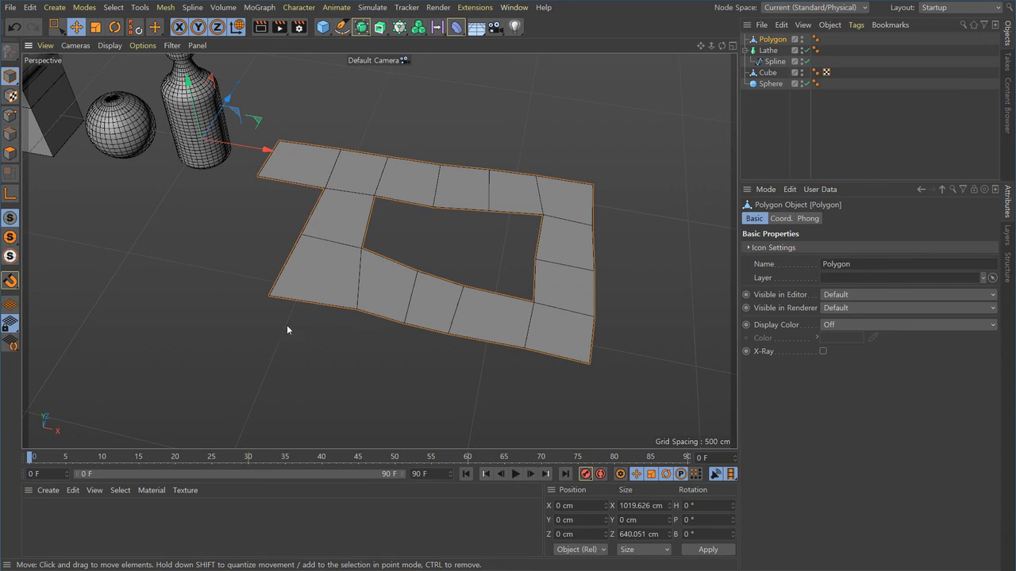
left_click(165, 7)
left_click(168, 32)
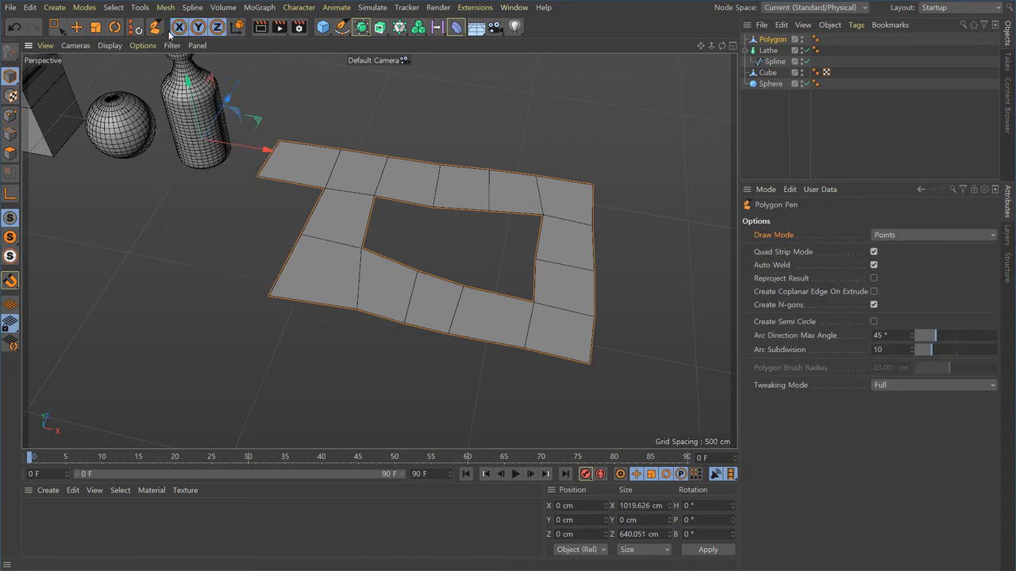
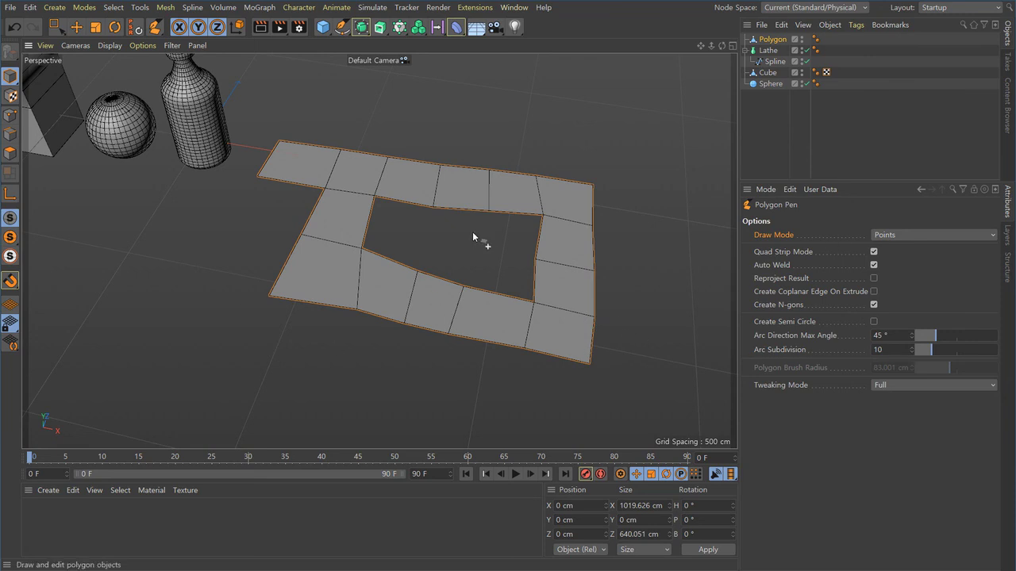
left_click(76, 27)
left_click(190, 189)
left_click_drag(304, 291, 473, 314, "alt")
Look through the available spline primitives and the spline drawing tools
left_click(54, 7)
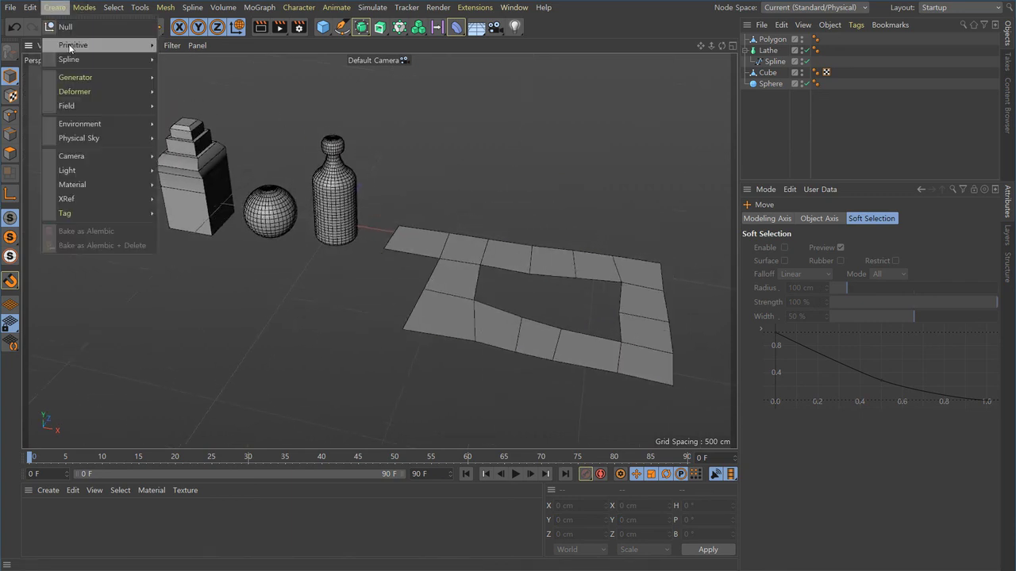
mouse_move(119, 45)
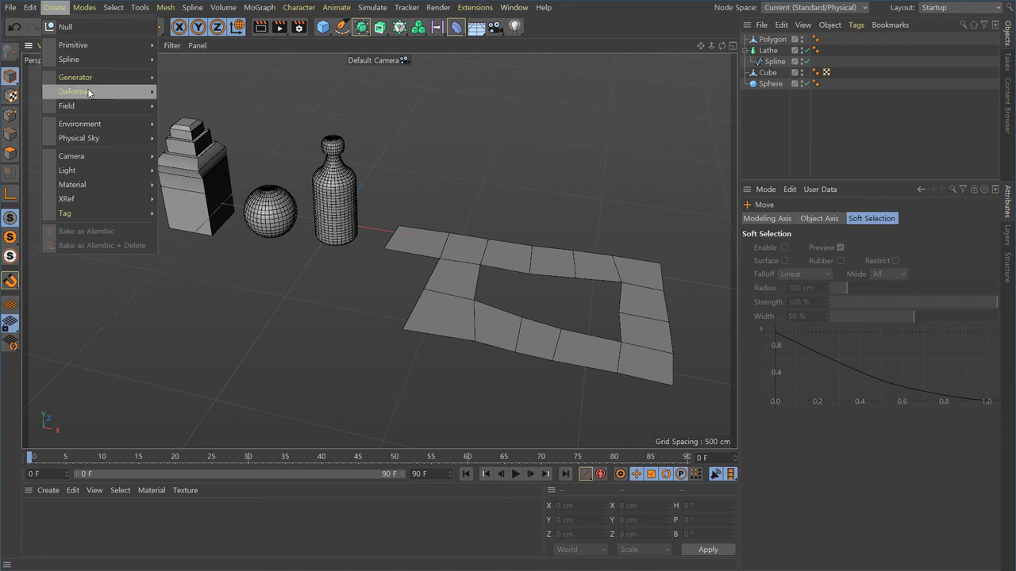
mouse_move(98, 60)
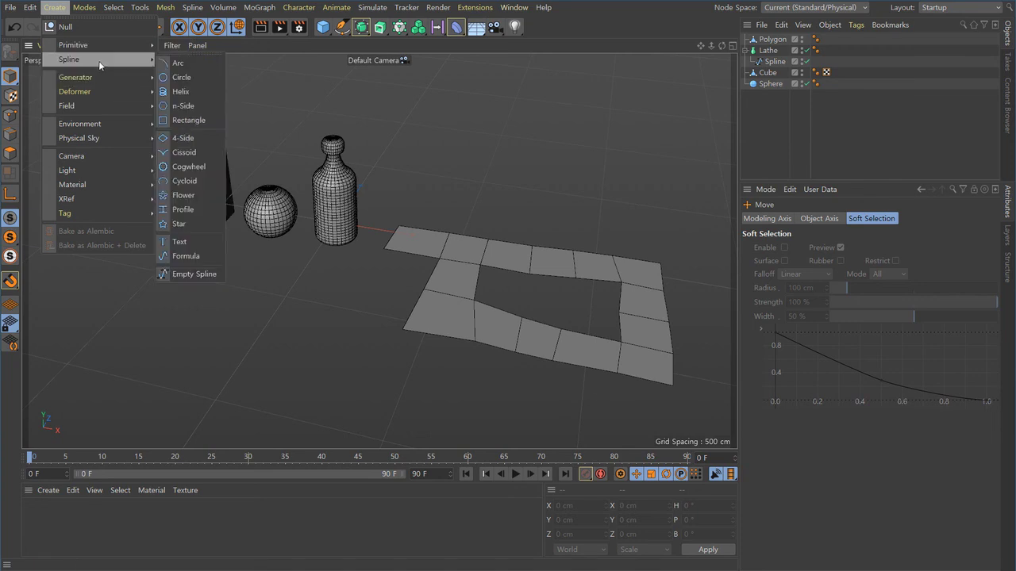
left_click(327, 34)
left_click(342, 27)
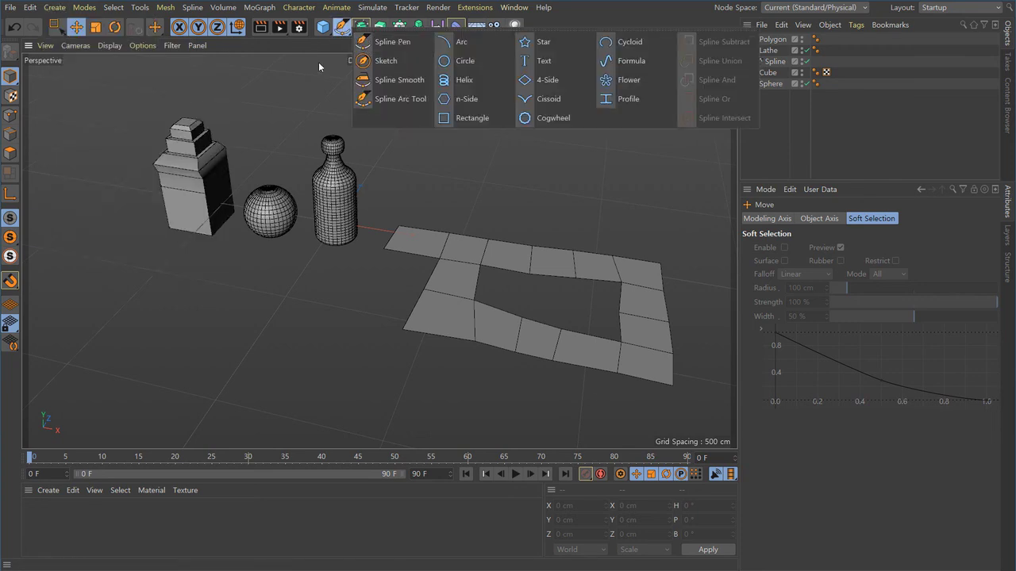
Compare the bottle's profile spline with its lathed surface by disabling the Lathe generator and enabling it again
middle_click_drag(313, 226, 316, 278, "alt")
right_click_drag(329, 240, 522, 289, "alt")
left_click(776, 50)
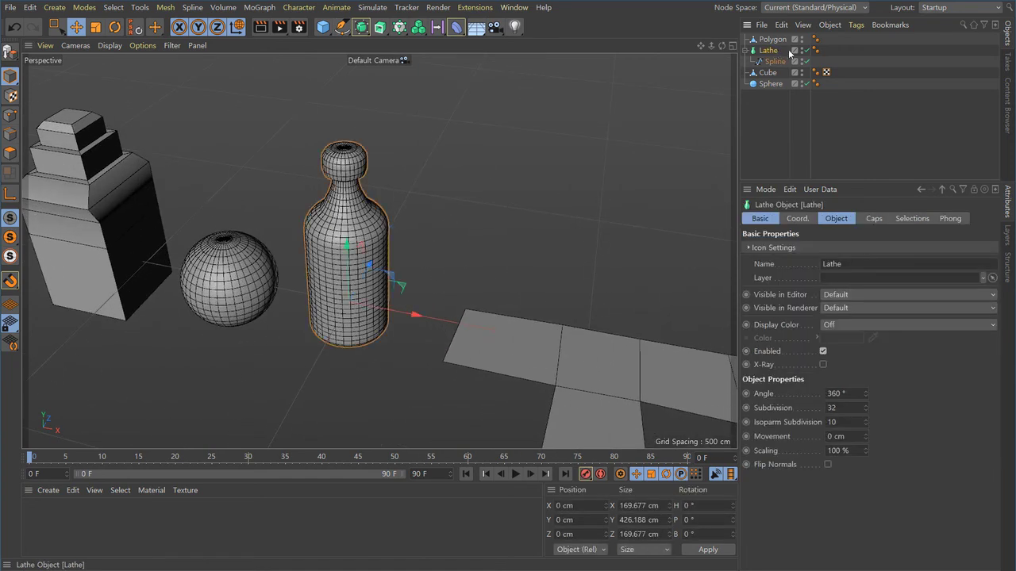
left_click_drag(385, 193, 406, 191, "alt")
right_click_drag(406, 191, 470, 219, "alt")
left_click(359, 208)
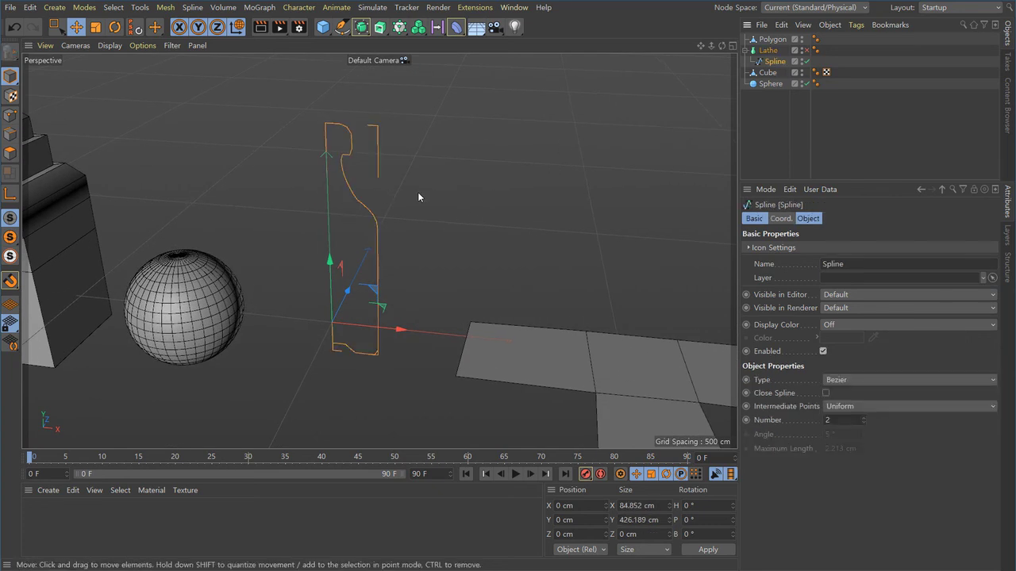
left_click(807, 50)
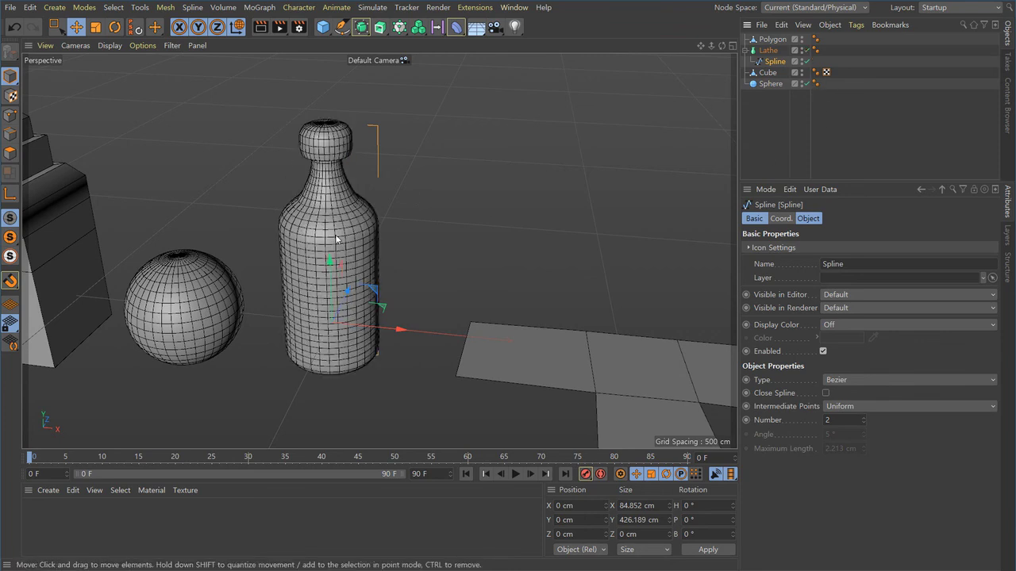
Review the polygon ring beside the cube, sphere and bottle models, check where Polygon Pen is found, and leave nothing selected
scroll(481, 252, "down", 3)
left_click_drag(481, 253, 429, 268, "alt")
middle_click_drag(428, 268, 359, 229, "alt")
left_click(359, 228)
left_click(162, 11)
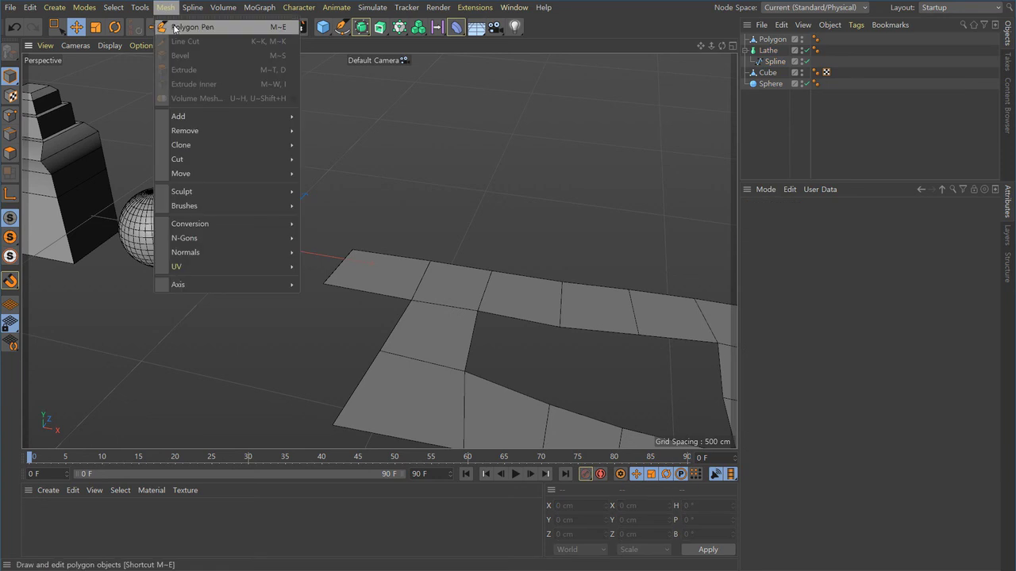
left_click(396, 115)
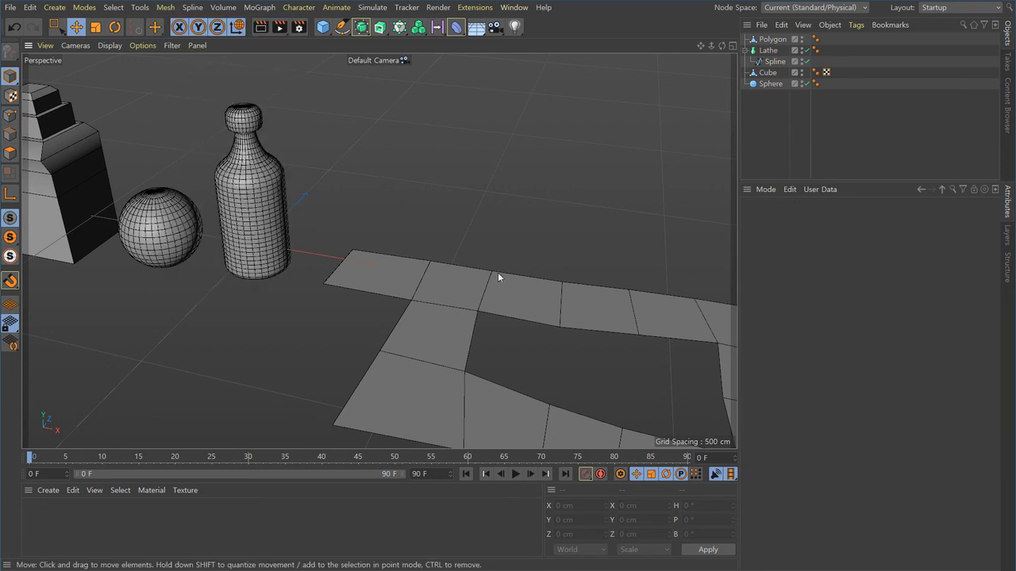
left_click(455, 340)
left_click_drag(455, 340, 442, 347, "alt")
scroll(441, 347, "down", 1)
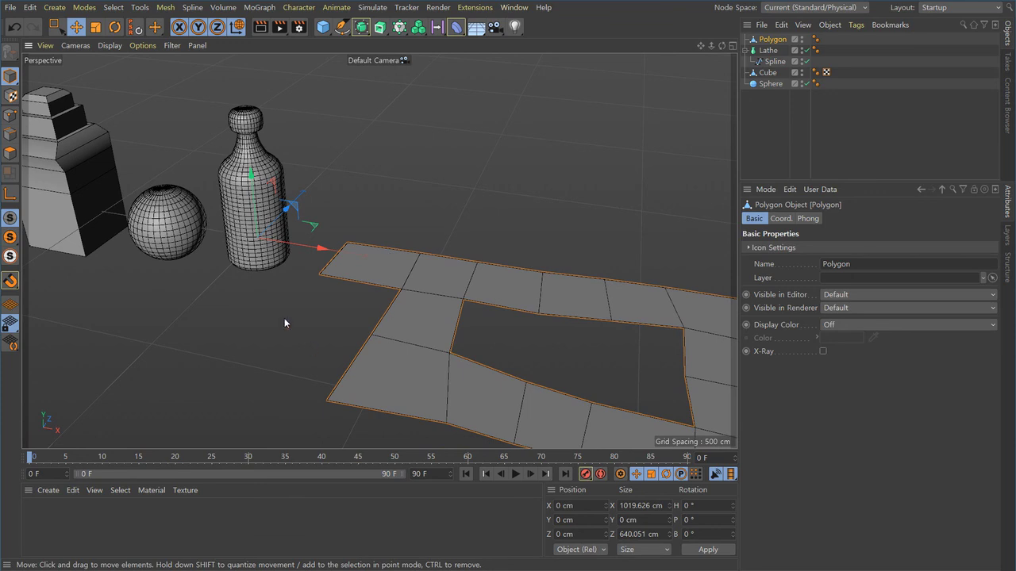
right_click_drag(431, 351, 373, 336, "alt")
left_click_drag(373, 336, 376, 321, "alt")
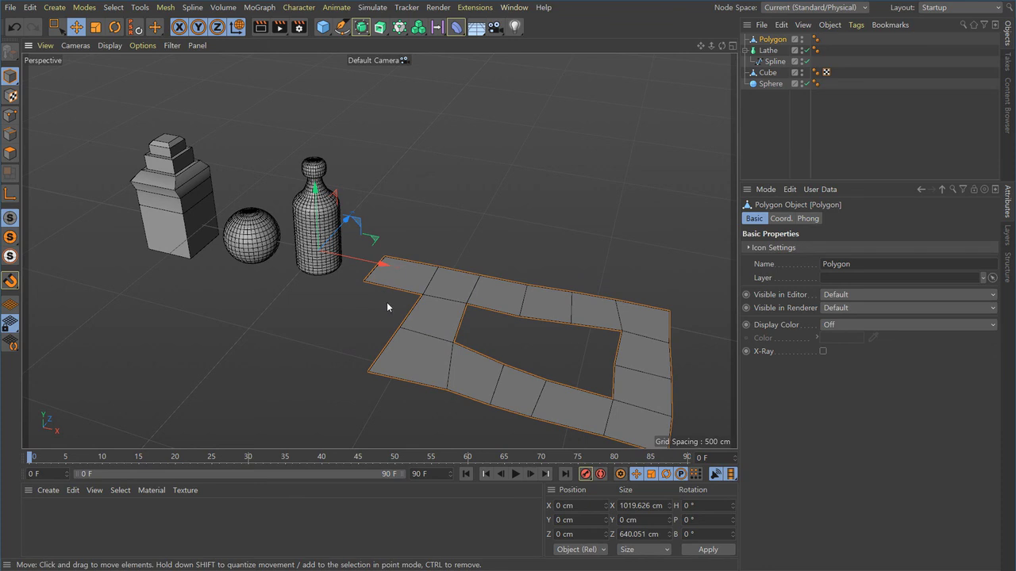
left_click(589, 181)
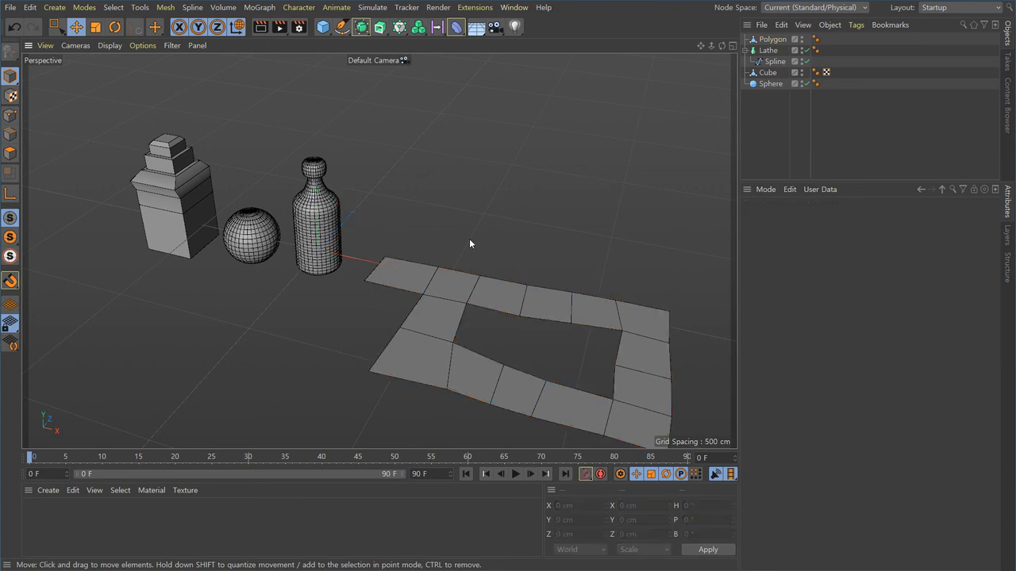